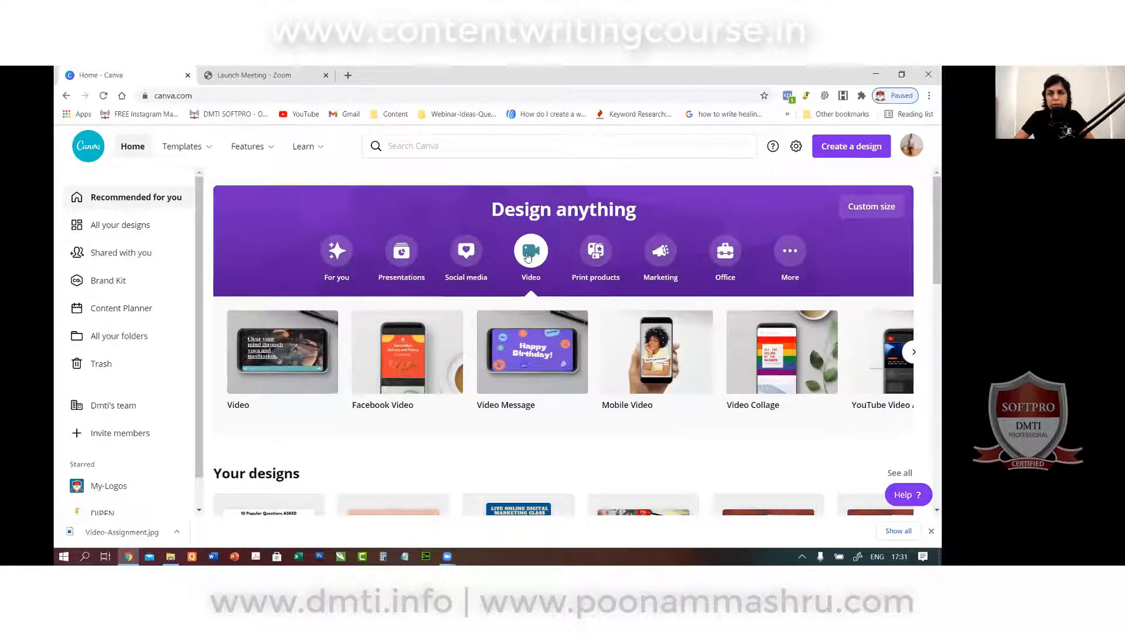
# Create a blank Mobile Video design from the Canva home page.
pyautogui.click(656, 365)
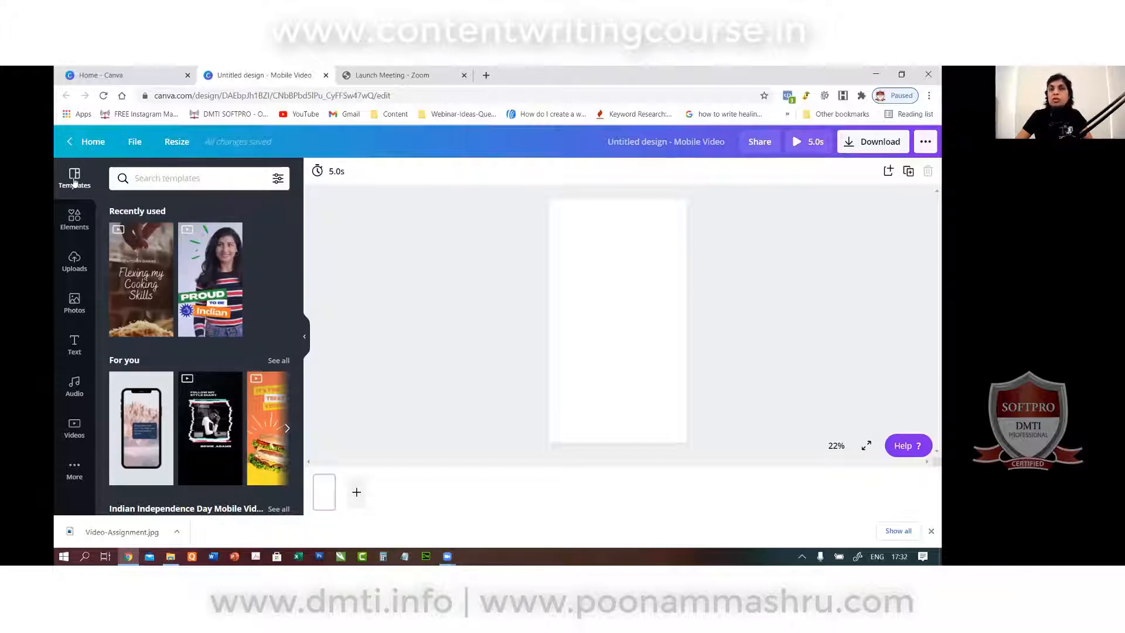
# Search the template library for 'food' and browse the food video results.
pyautogui.click(156, 178)
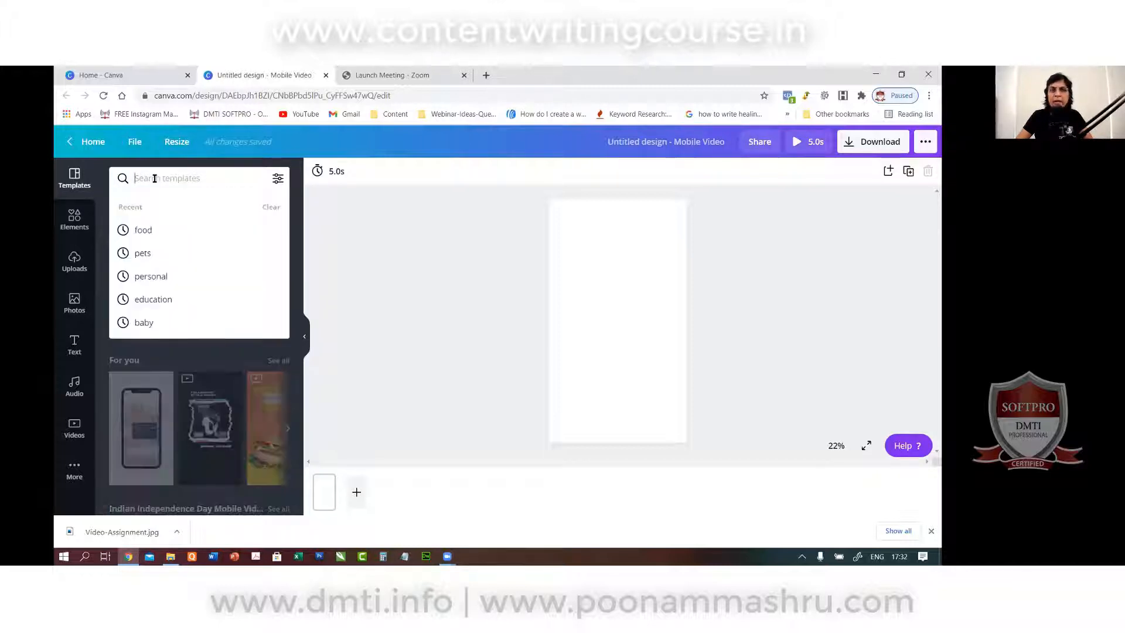
pyautogui.write('food')
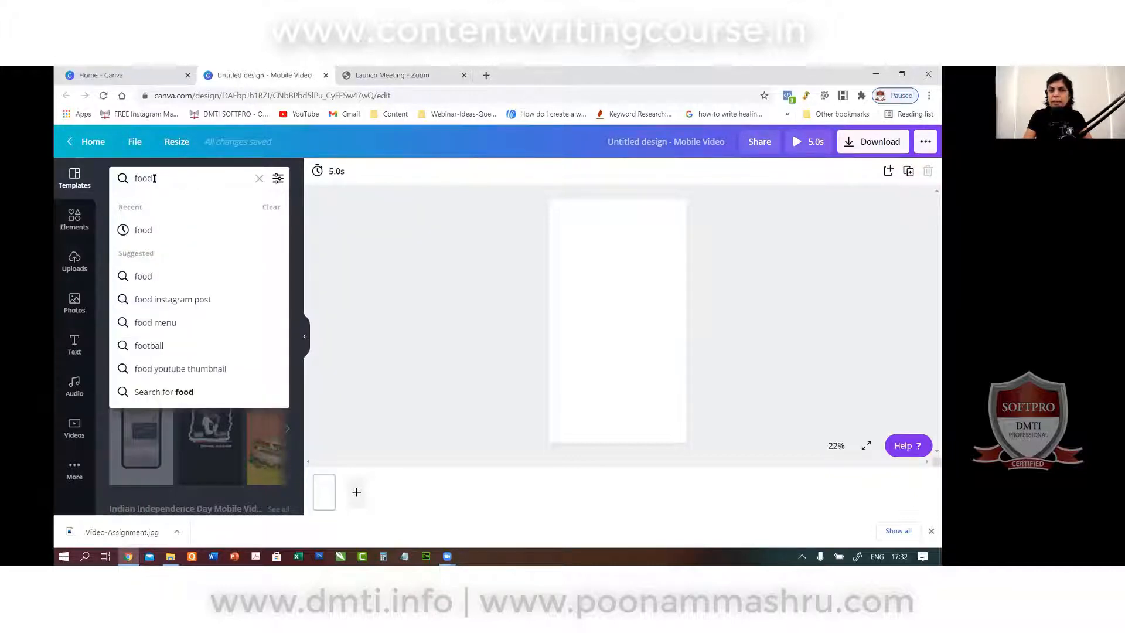
pyautogui.press('Return')
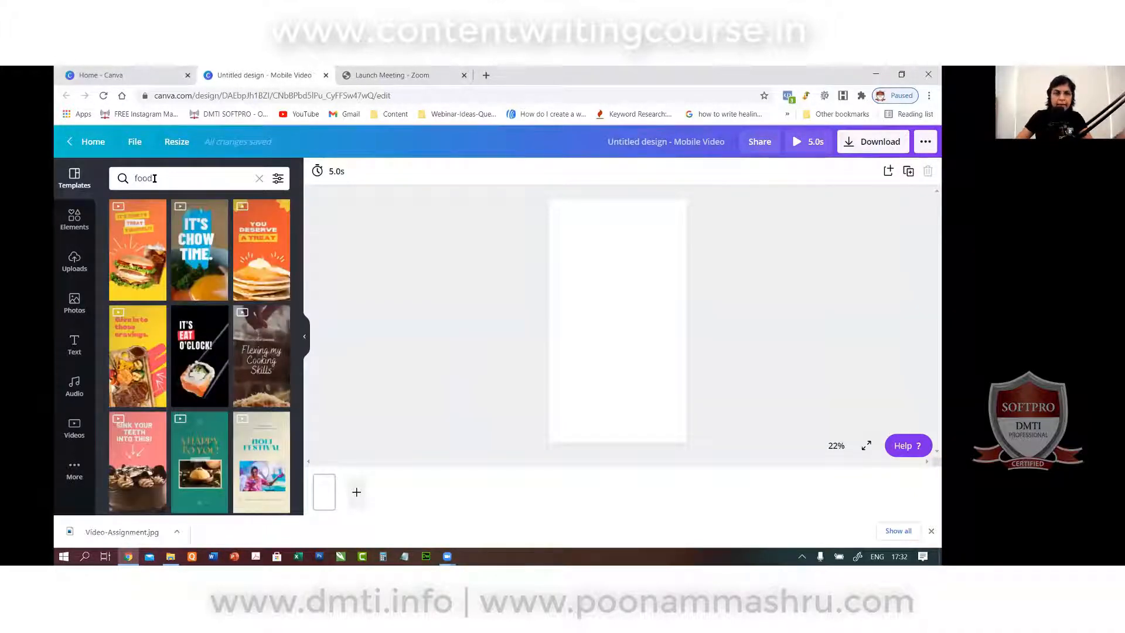
pyautogui.scroll(-10, 195, 375)
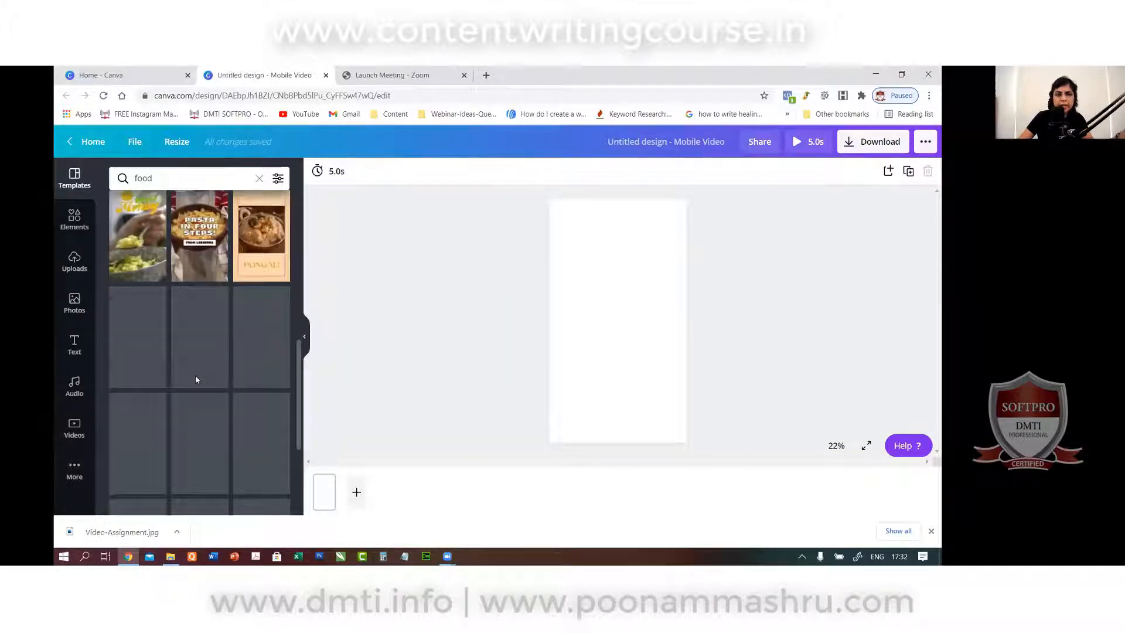
pyautogui.scroll(-4, 195, 375)
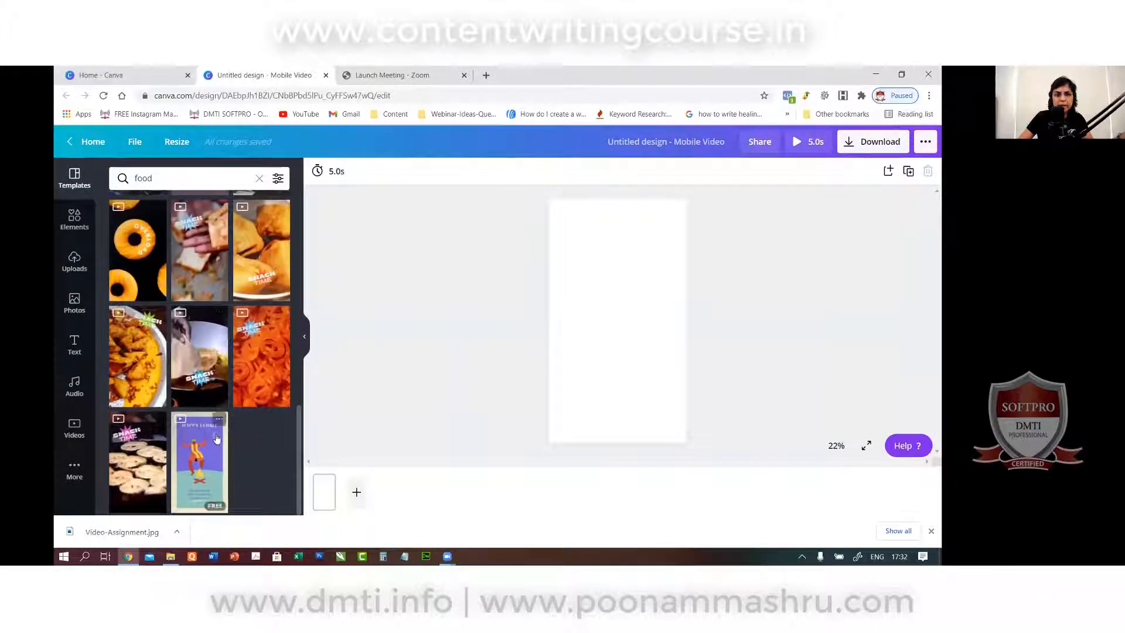
pyautogui.scroll(15, 217, 438)
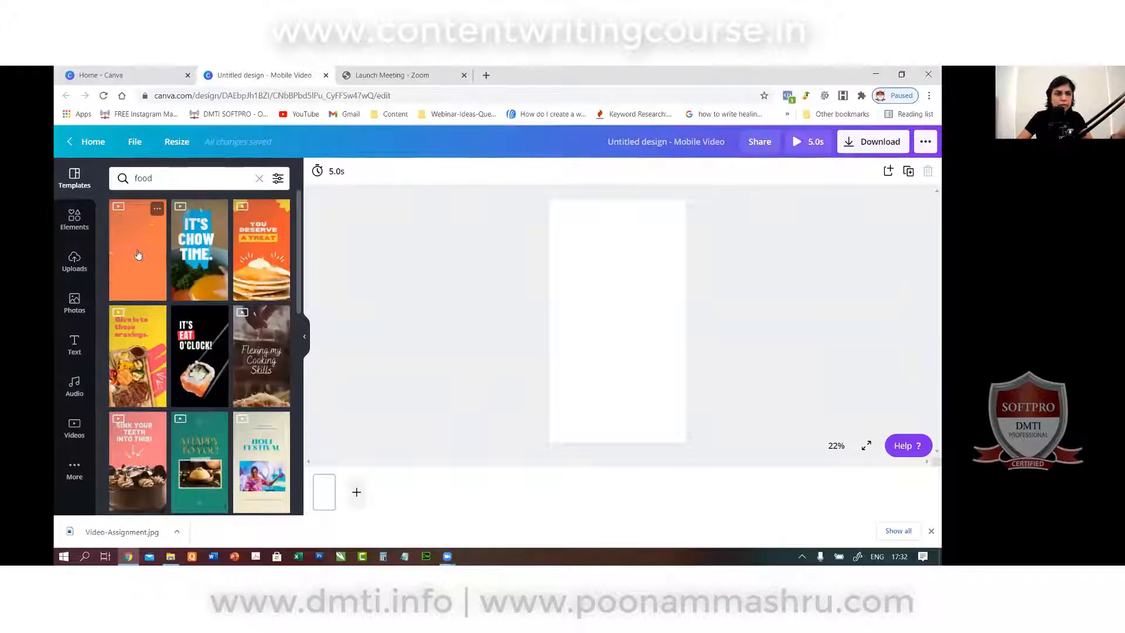
# Apply all 3 pages of the 'It's chow time' template and check each page.
pyautogui.click(202, 269)
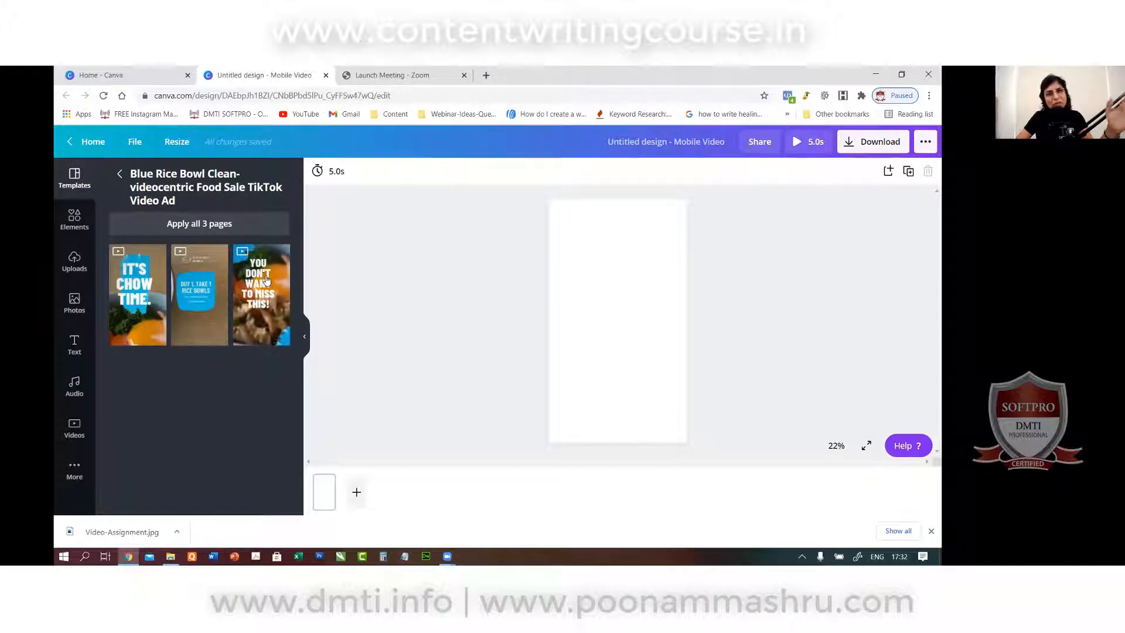
pyautogui.click(238, 226)
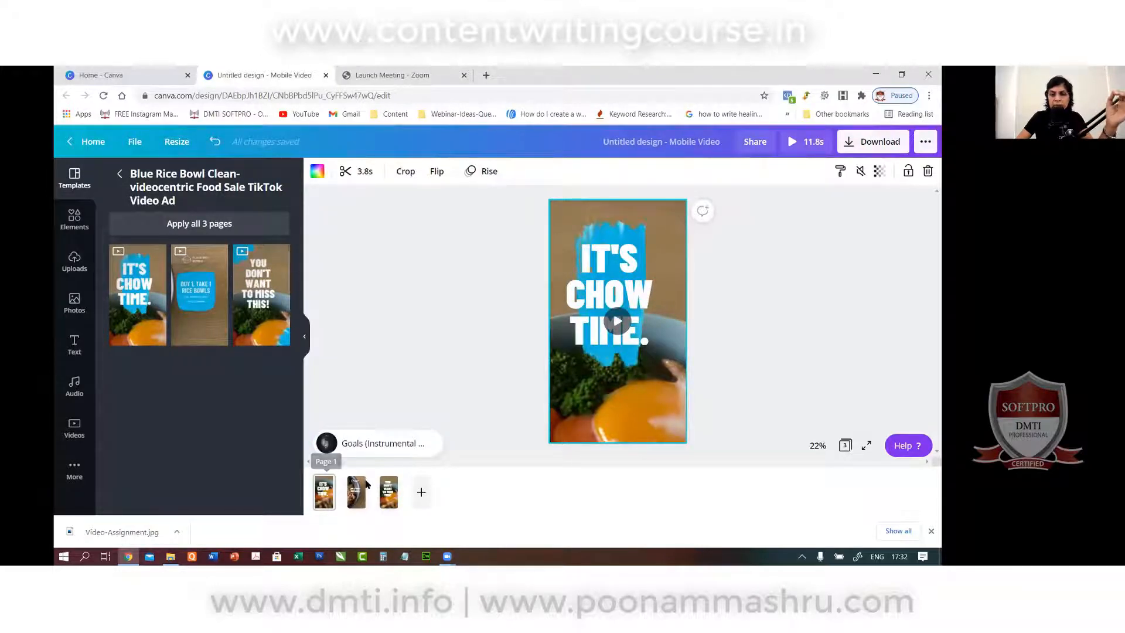
pyautogui.click(759, 520)
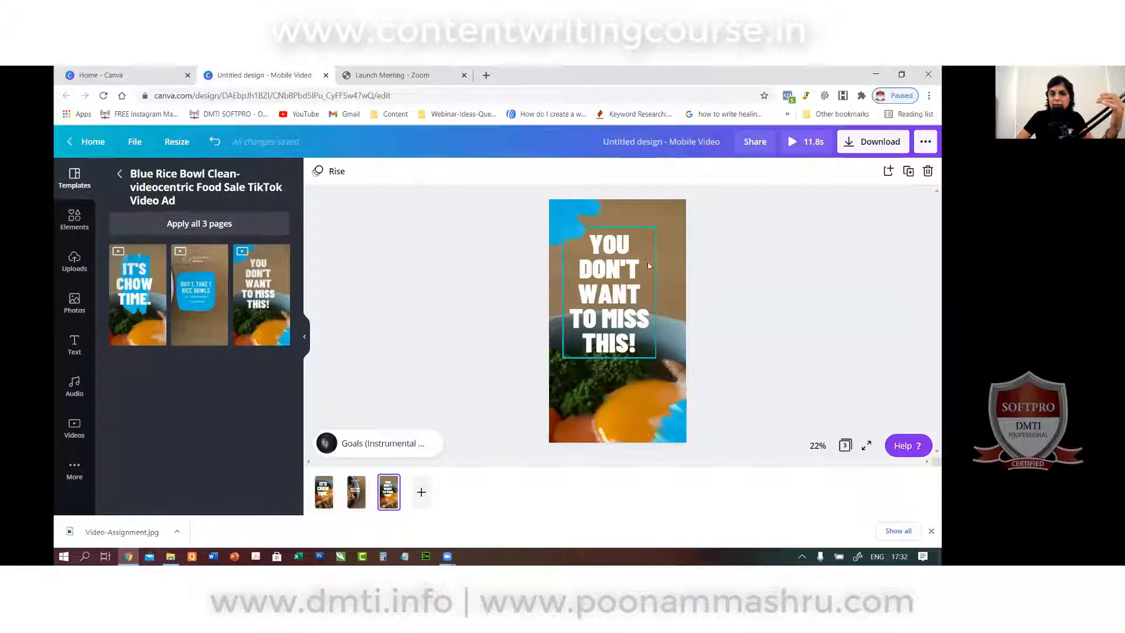
pyautogui.click(561, 211)
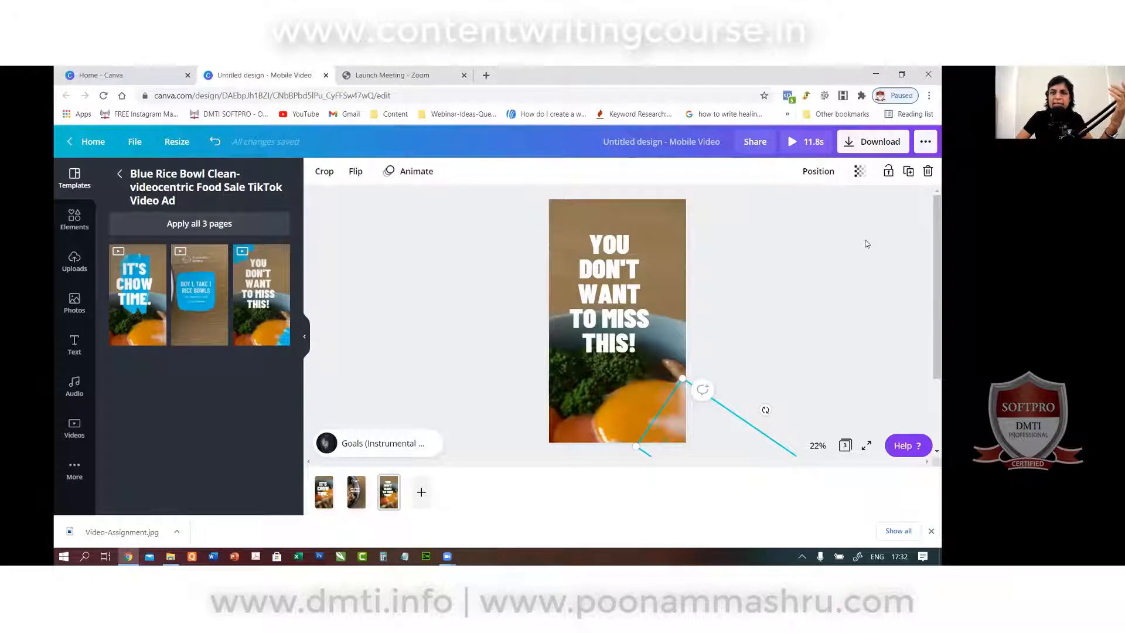
# Play a full-screen preview of the video, then return to page 1.
pyautogui.click(790, 145)
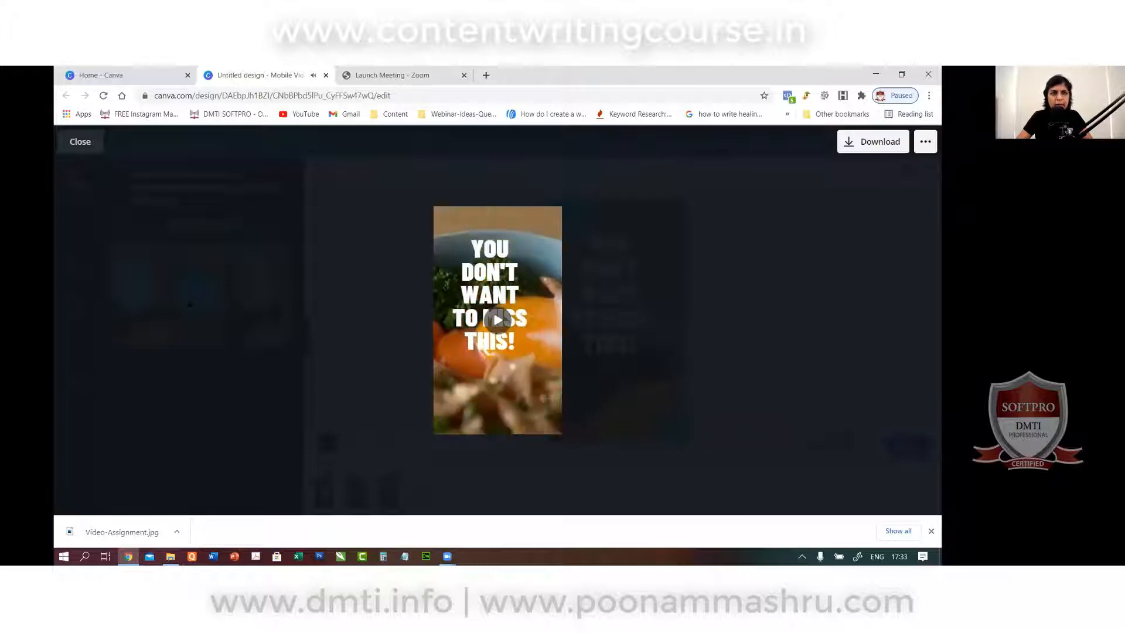
pyautogui.click(62, 145)
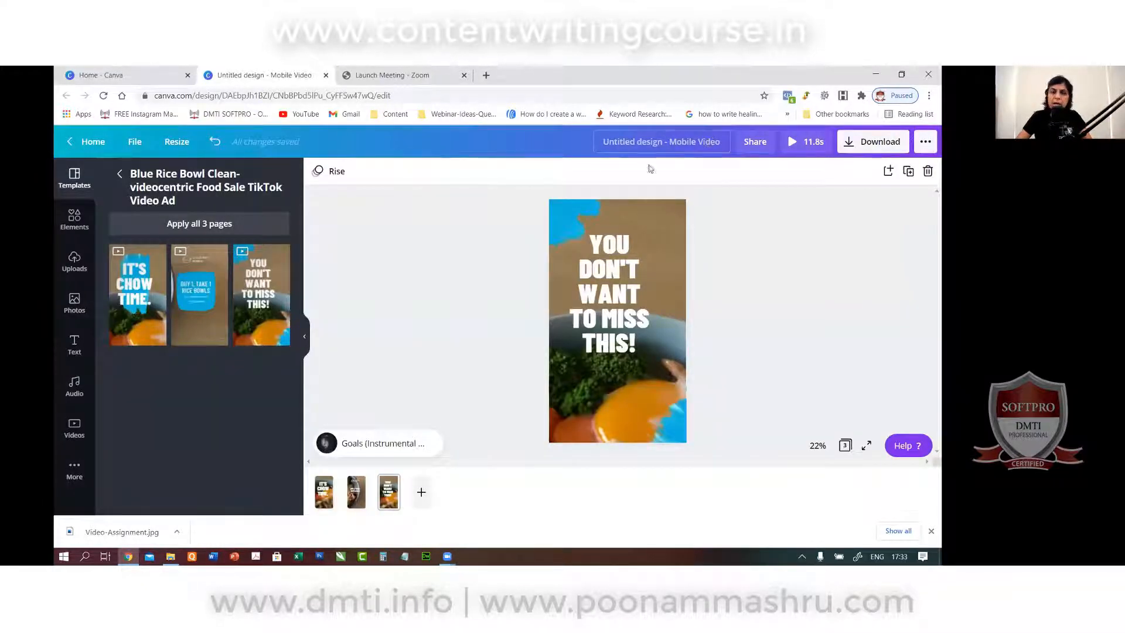
pyautogui.click(324, 492)
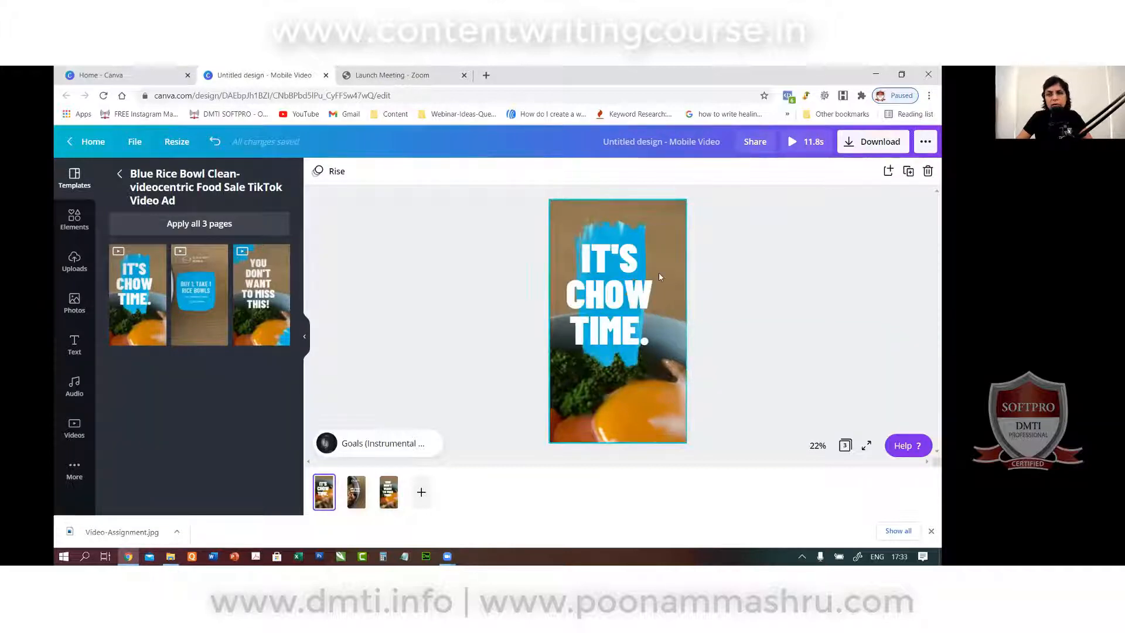
# Select the blue splash and add a red brush stroke from a 'brush stroke animated' element search.
pyautogui.click(604, 228)
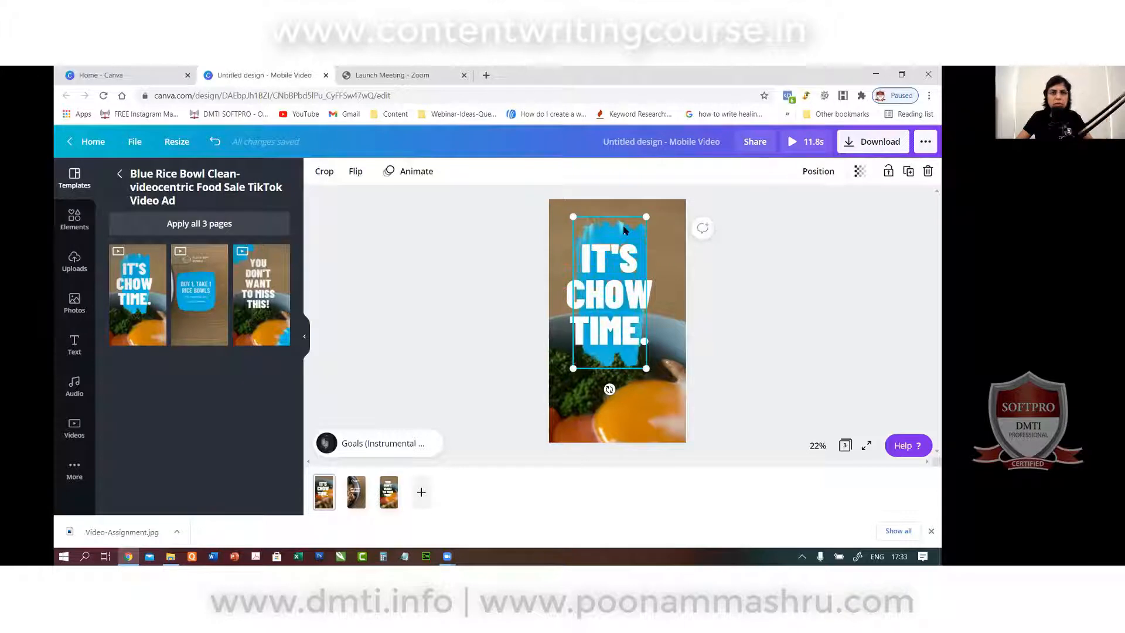
pyautogui.click(78, 230)
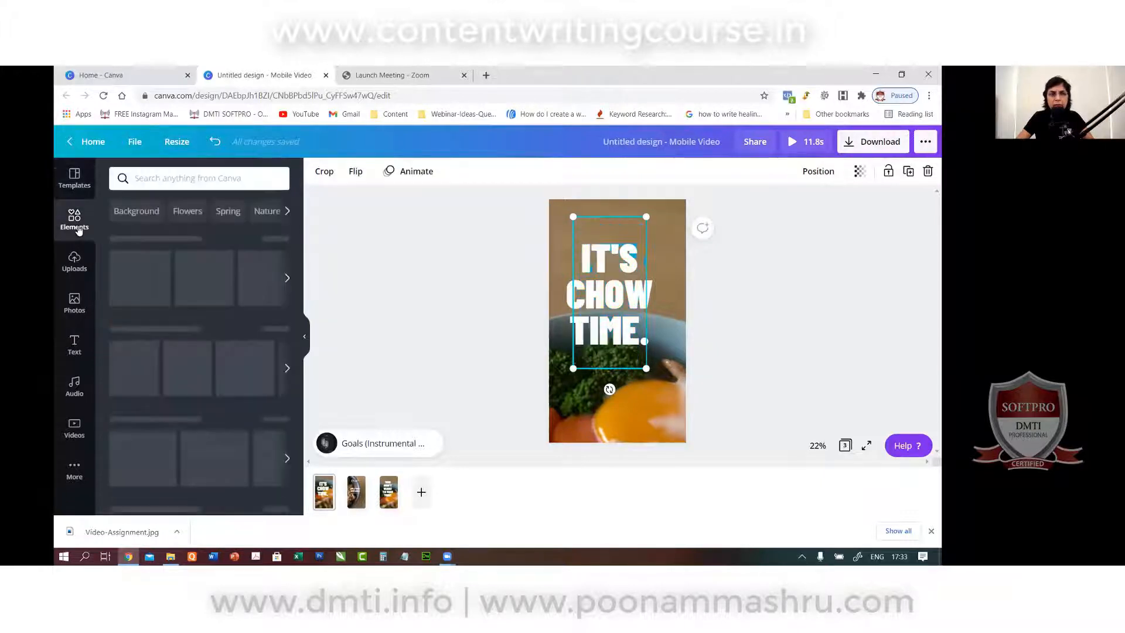
pyautogui.click(141, 183)
pyautogui.write('brush')
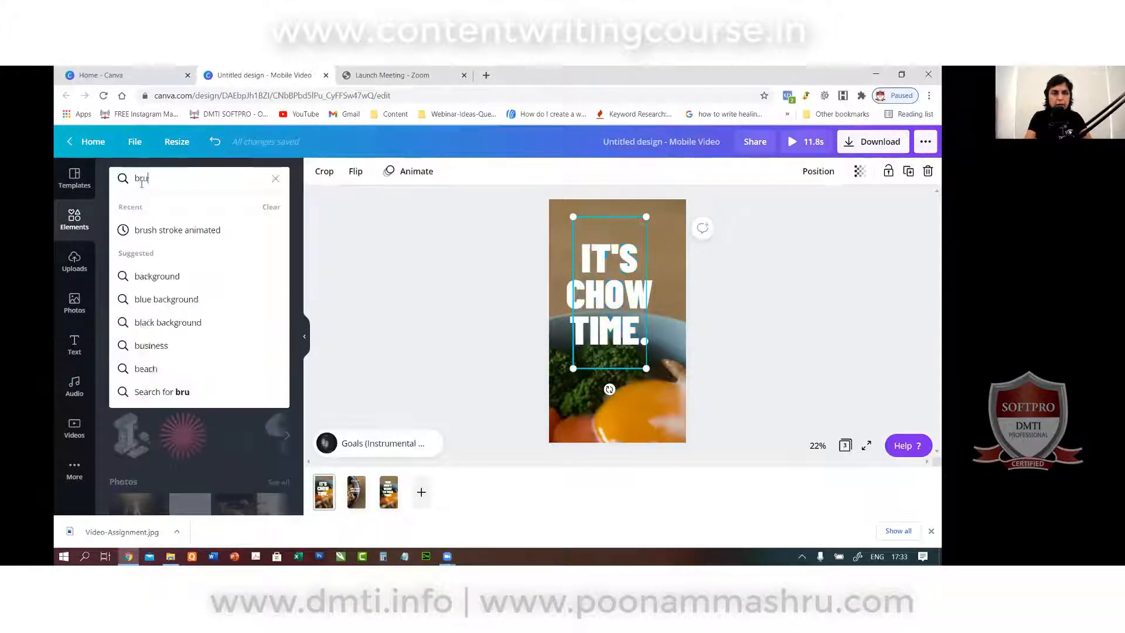
pyautogui.click(158, 232)
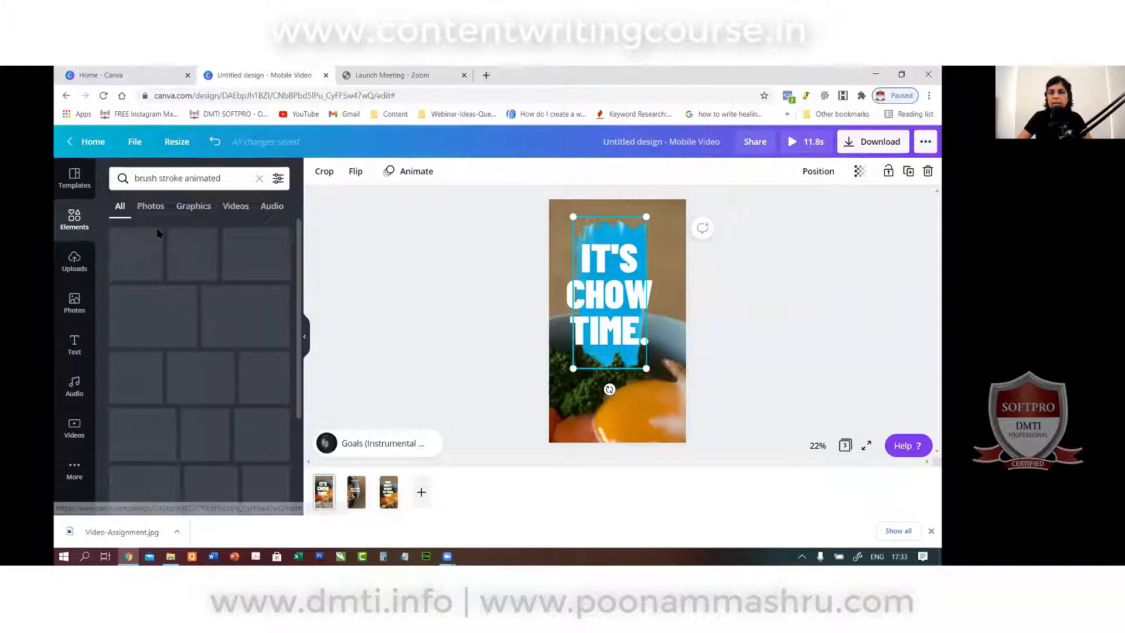
pyautogui.scroll(-3, 180, 393)
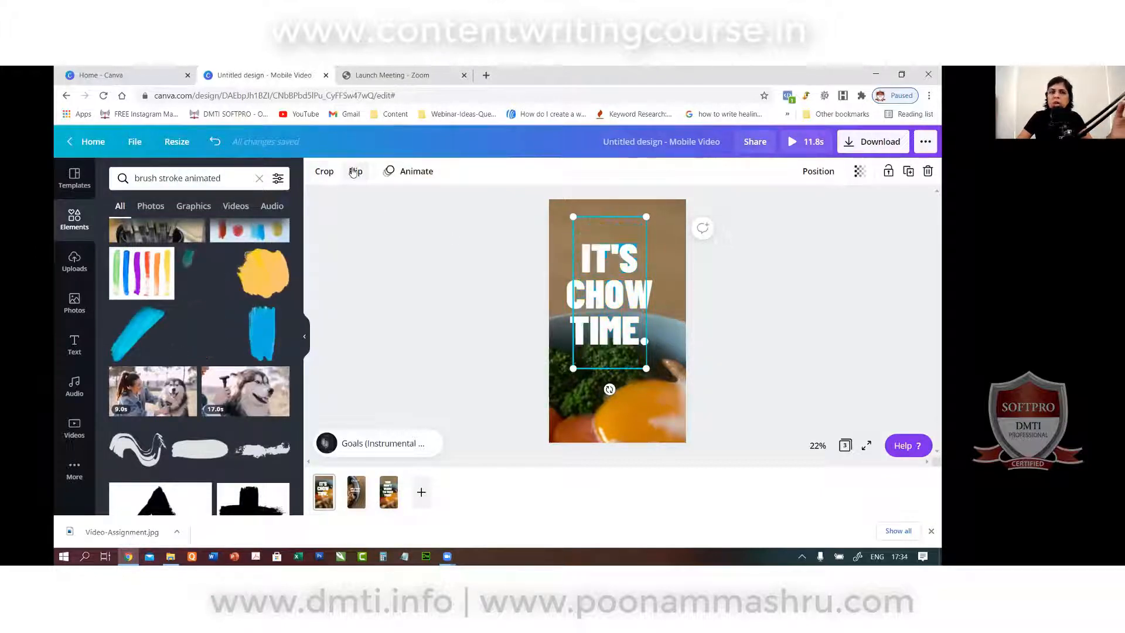
pyautogui.click(416, 174)
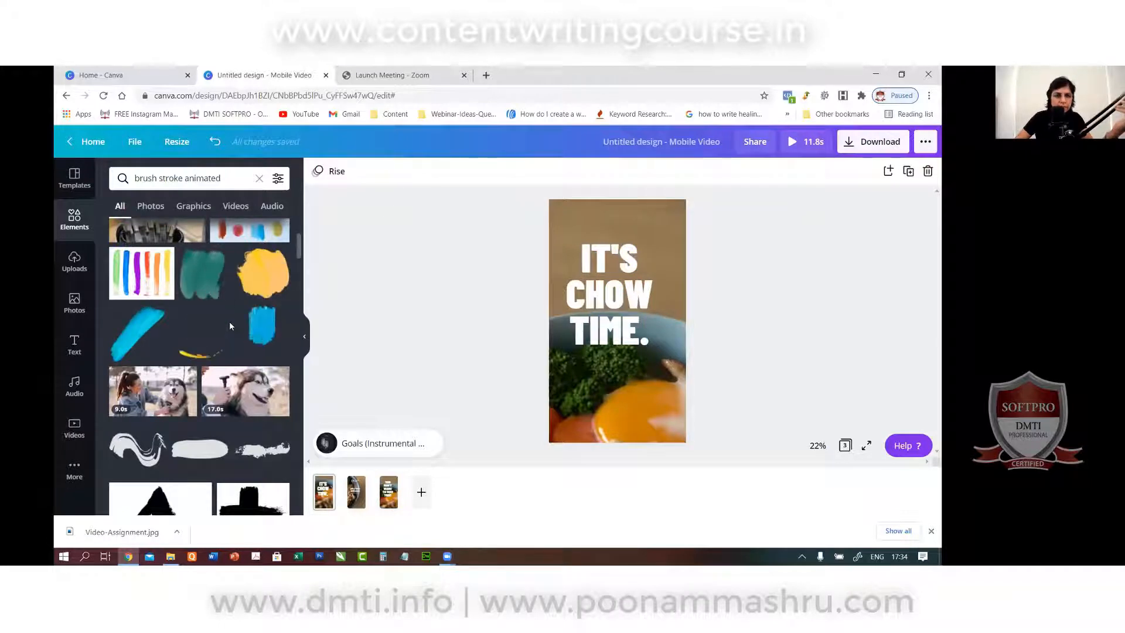
pyautogui.scroll(-5, 230, 326)
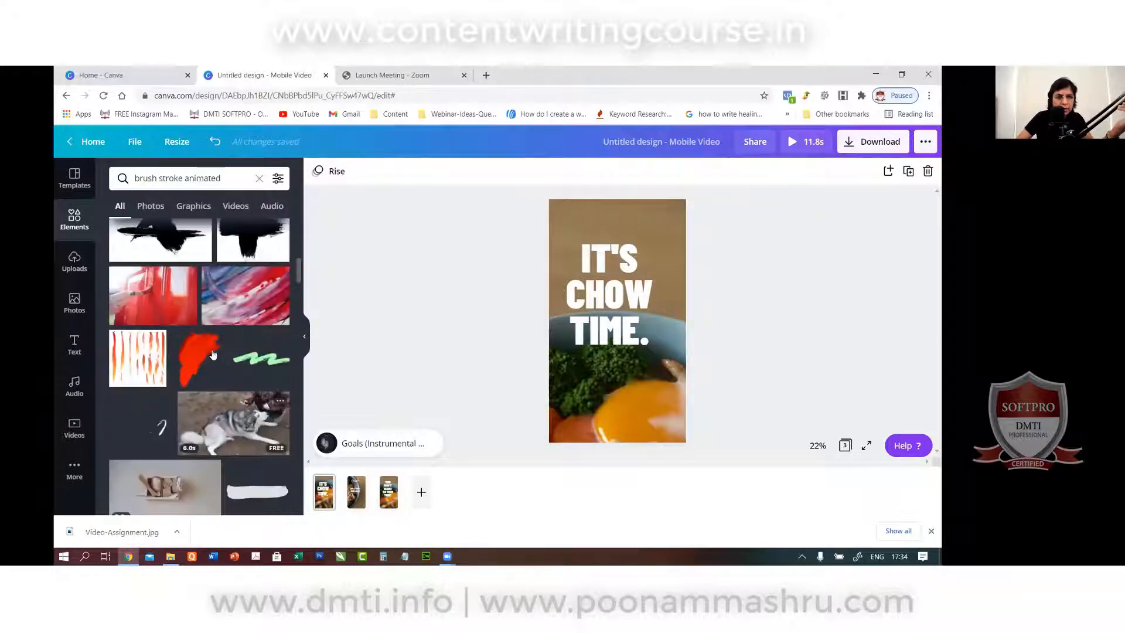
pyautogui.click(213, 355)
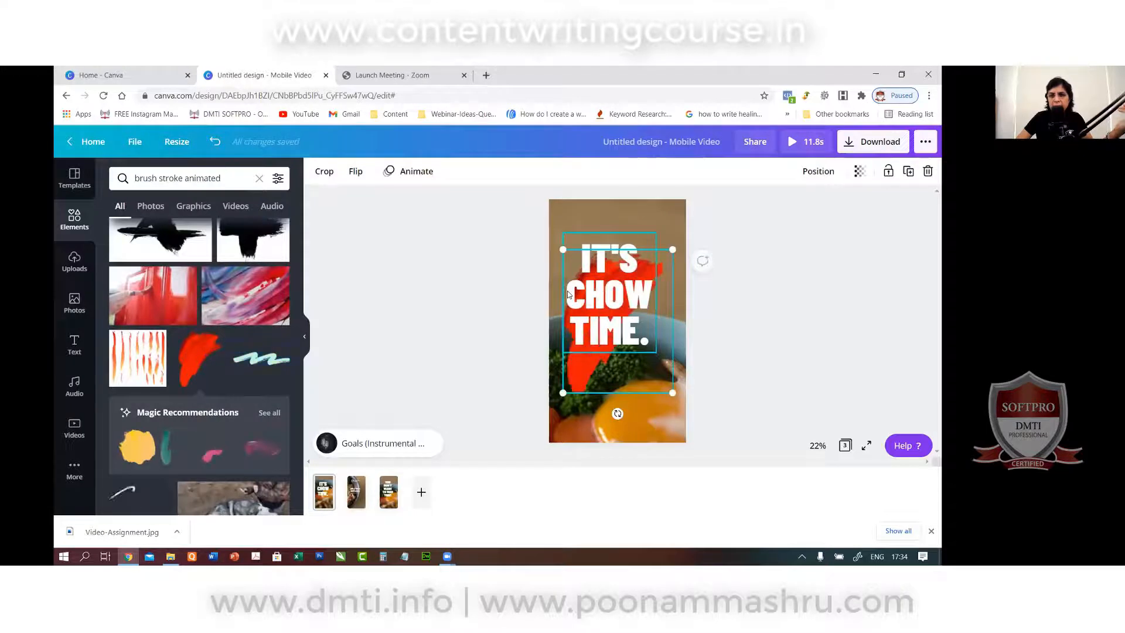
# Nudge the headline up and shift the red brush stroke behind it.
pyautogui.moveTo(632, 278); pyautogui.dragTo(633, 276)
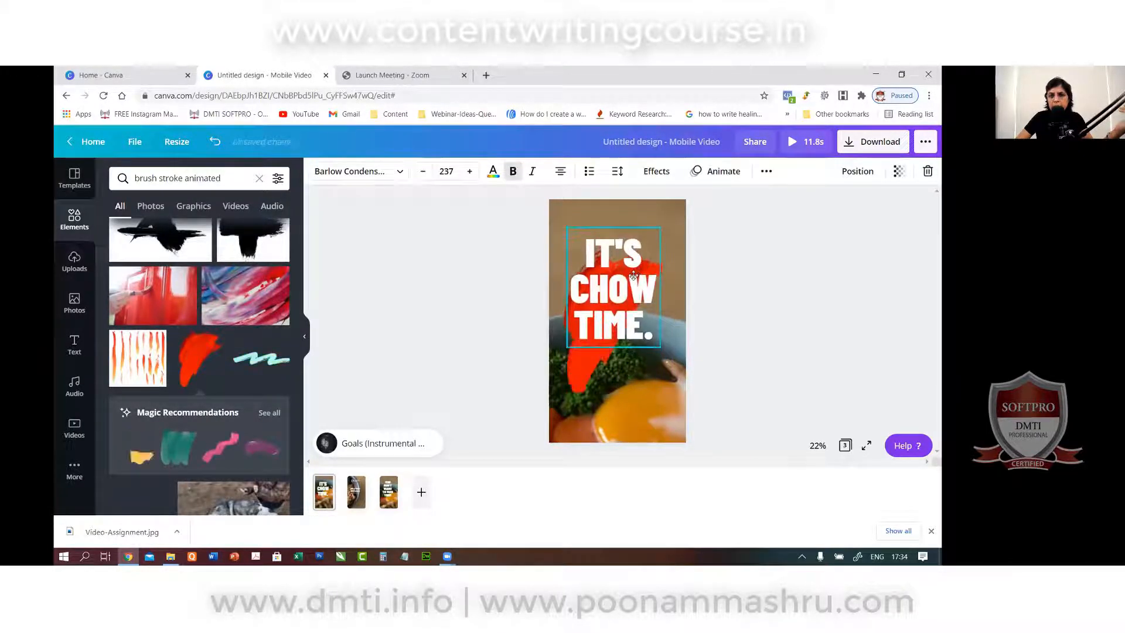
pyautogui.click(858, 171)
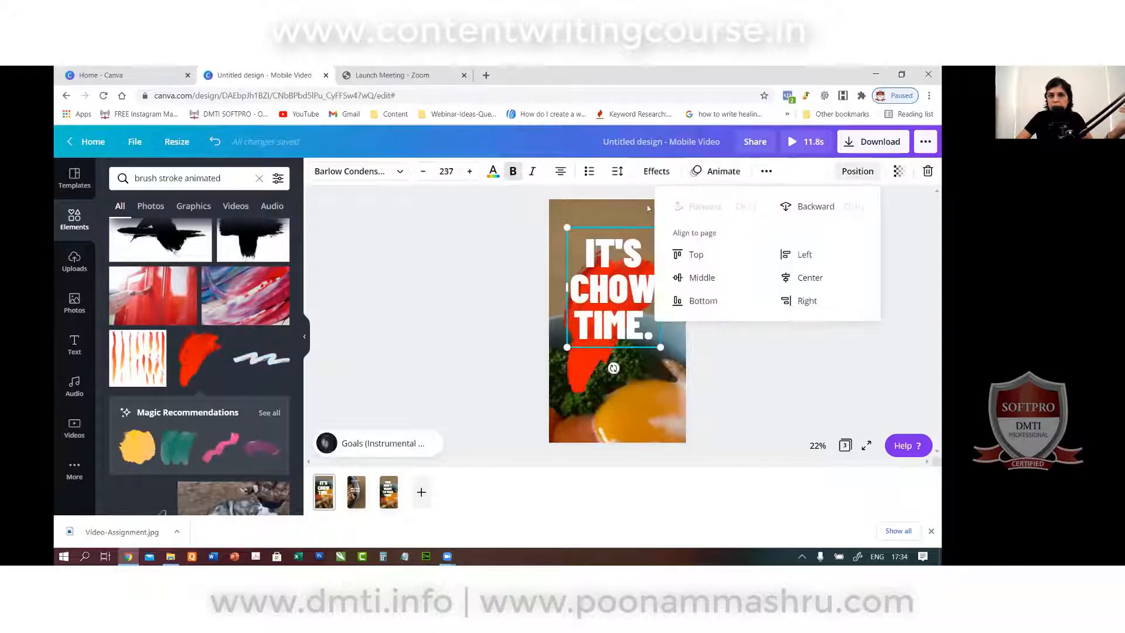
pyautogui.click(500, 226)
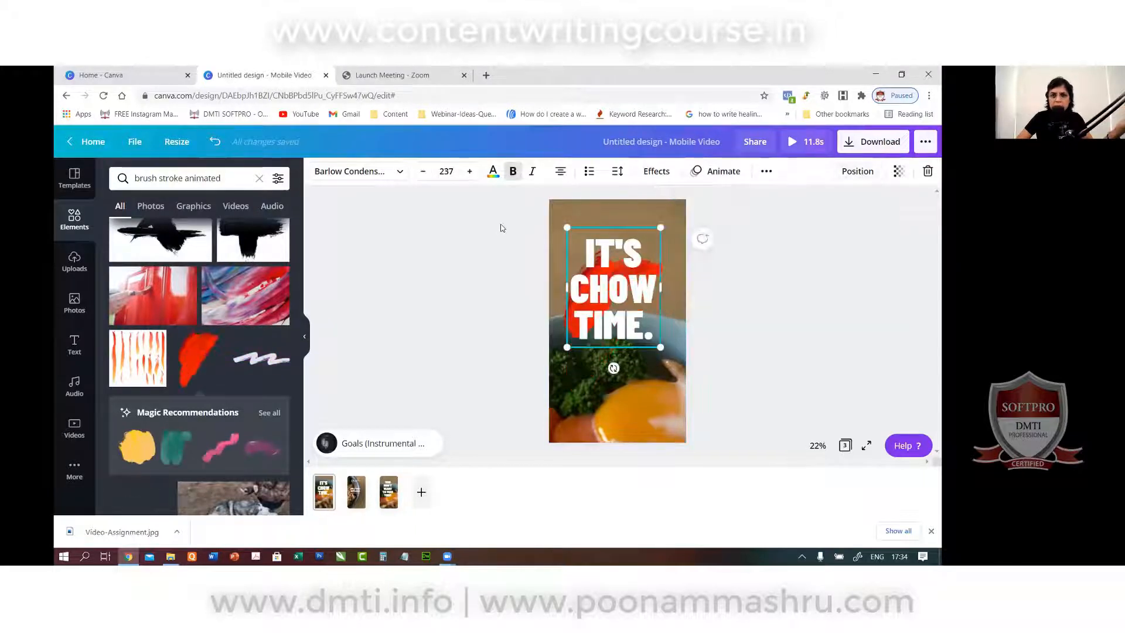
pyautogui.doubleClick(610, 295)
pyautogui.click(778, 286)
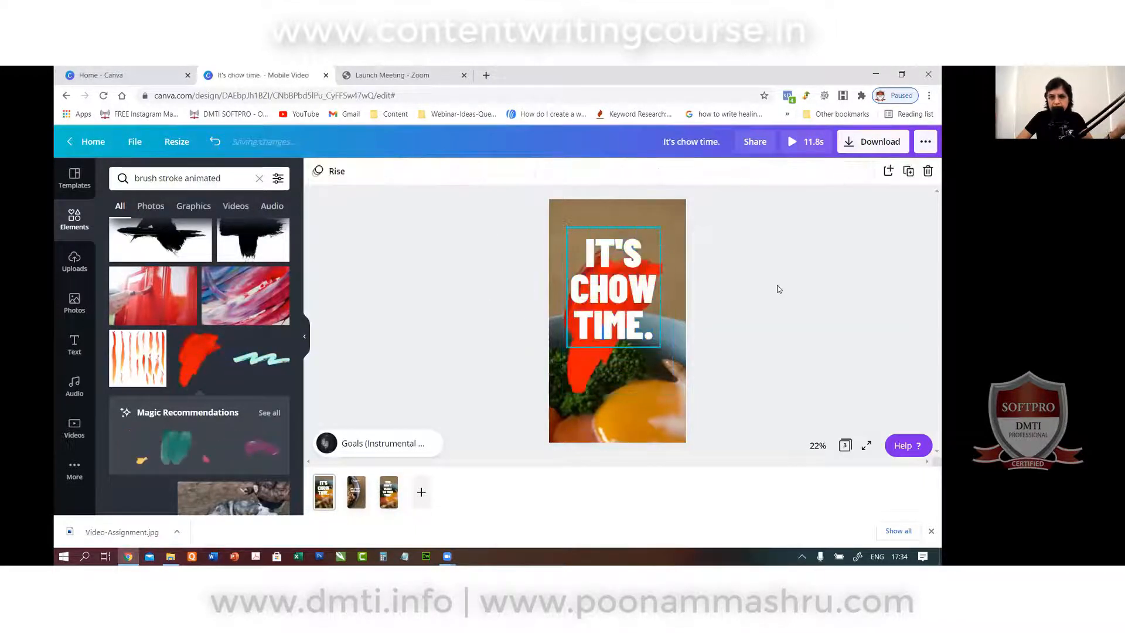
pyautogui.click(584, 354)
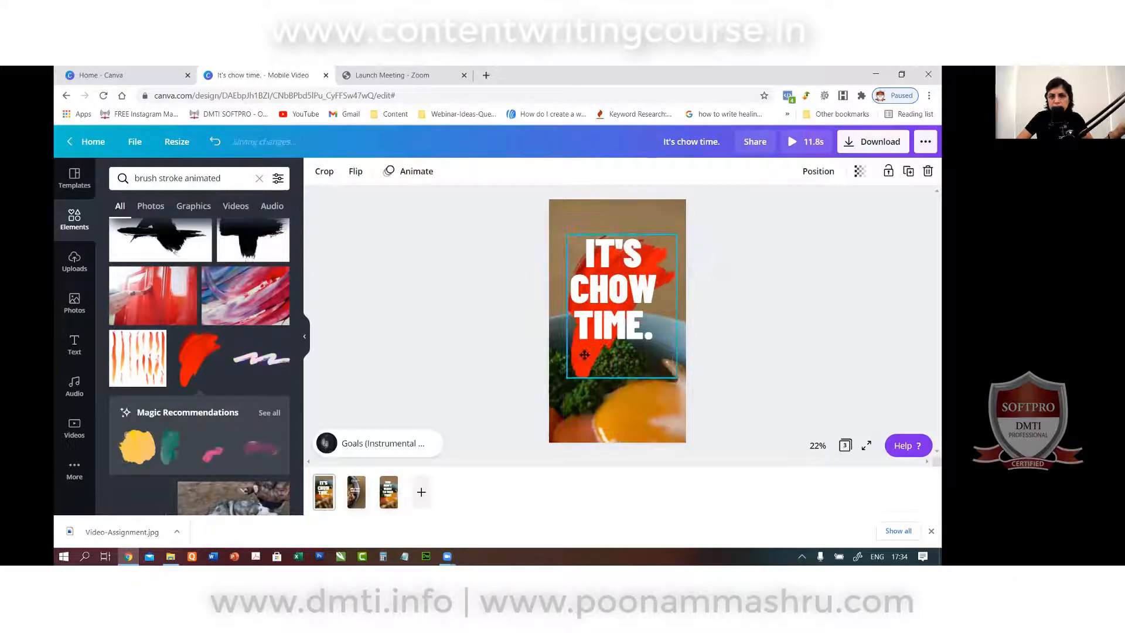
pyautogui.moveTo(584, 355); pyautogui.dragTo(588, 343)
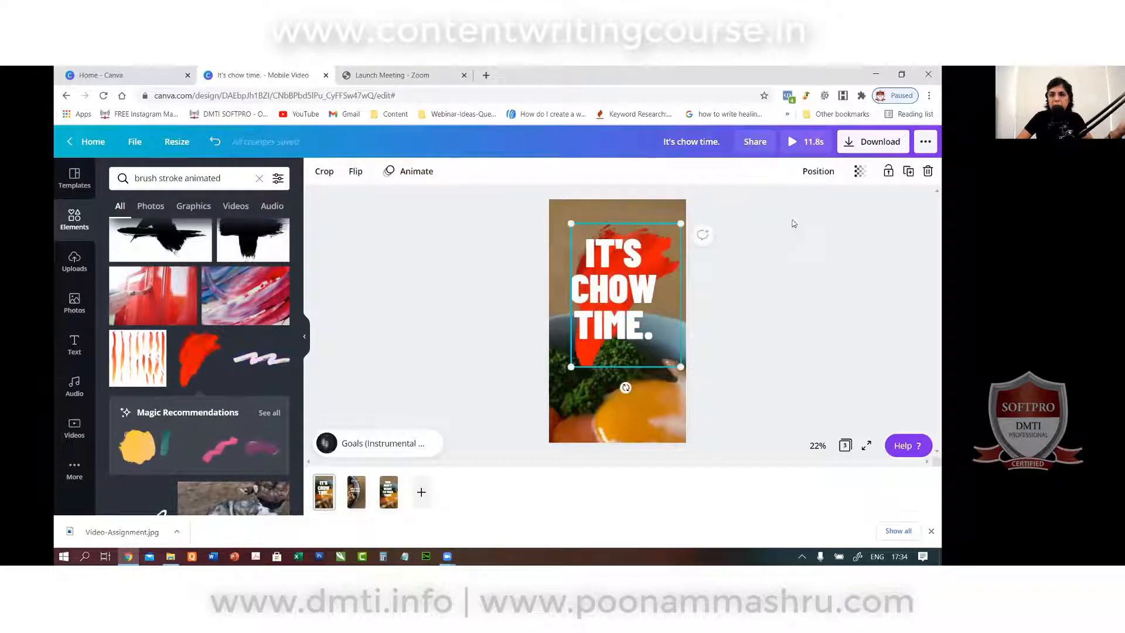
pyautogui.click(772, 224)
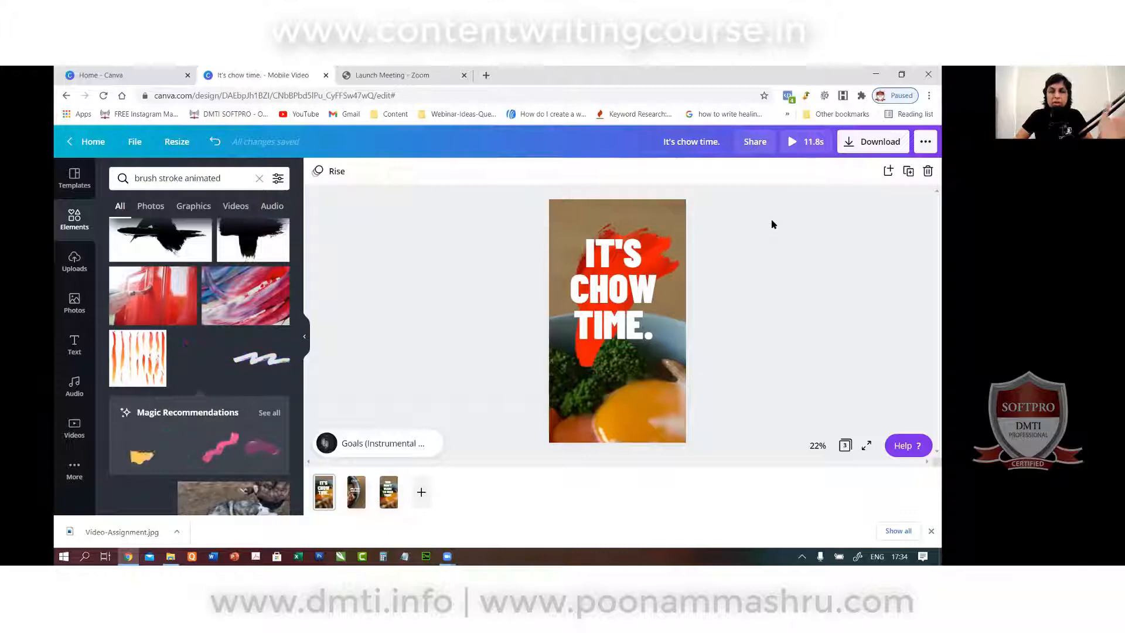
# Change the headline to IT'S CHINESE TIME. and widen its box so it wraps cleanly.
pyautogui.click(599, 288)
pyautogui.doubleClick(599, 288)
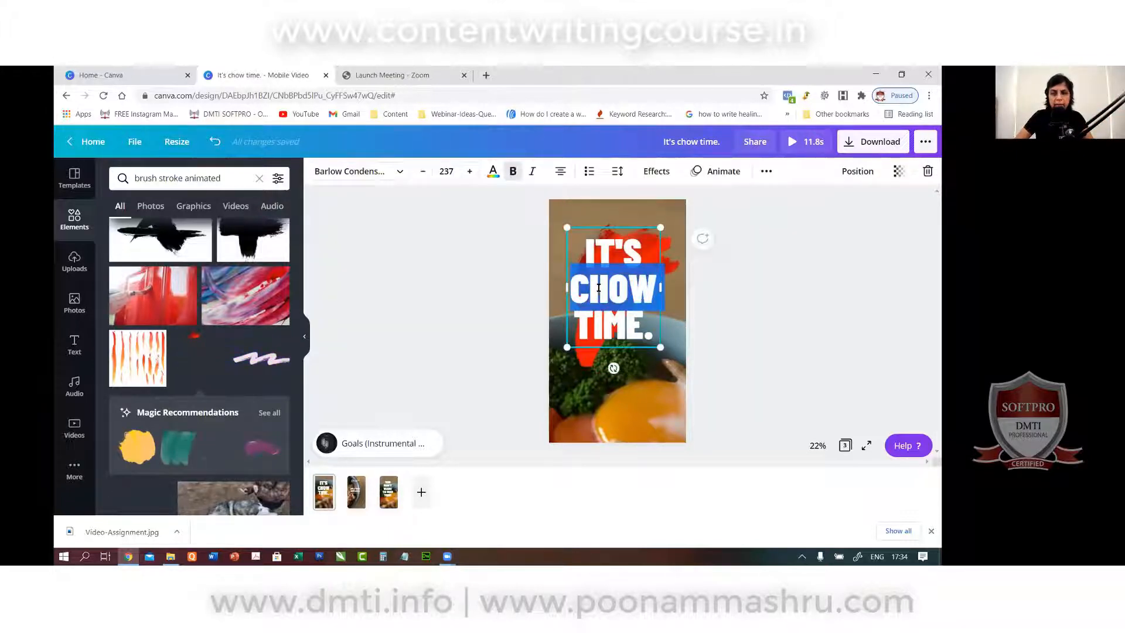
pyautogui.write('CHINES')
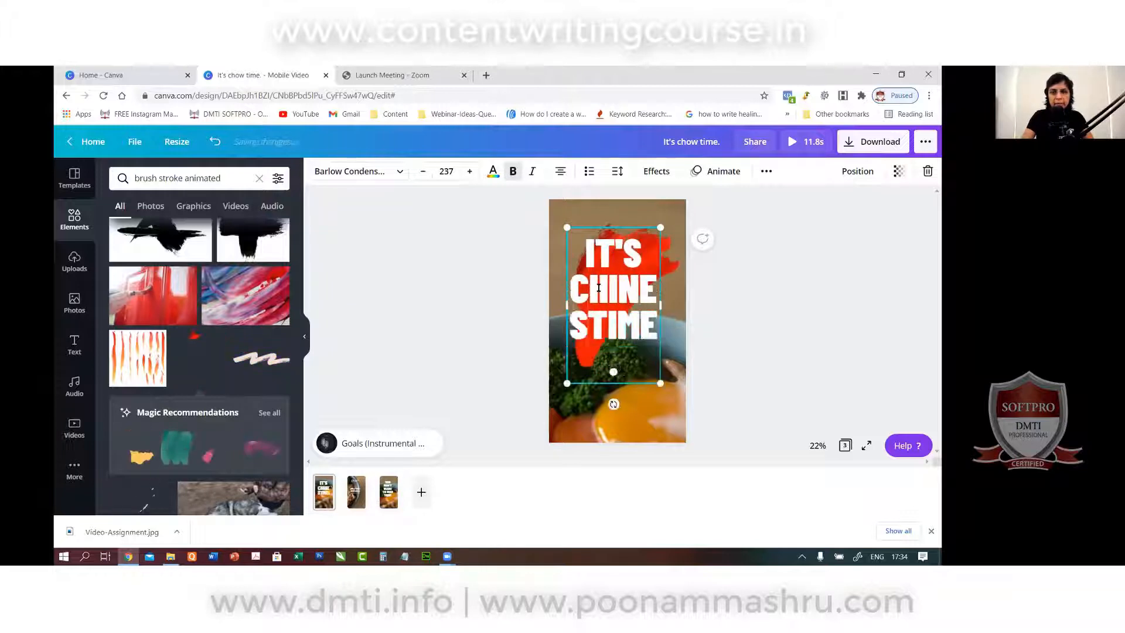
pyautogui.write('E')
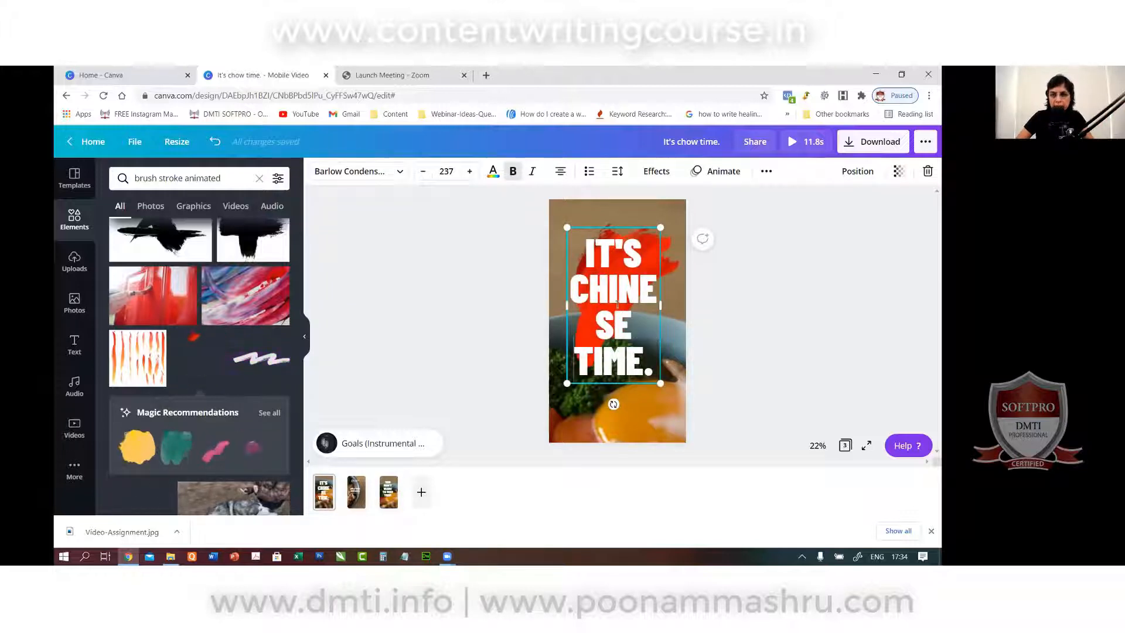
pyautogui.moveTo(660, 305); pyautogui.dragTo(681, 305)
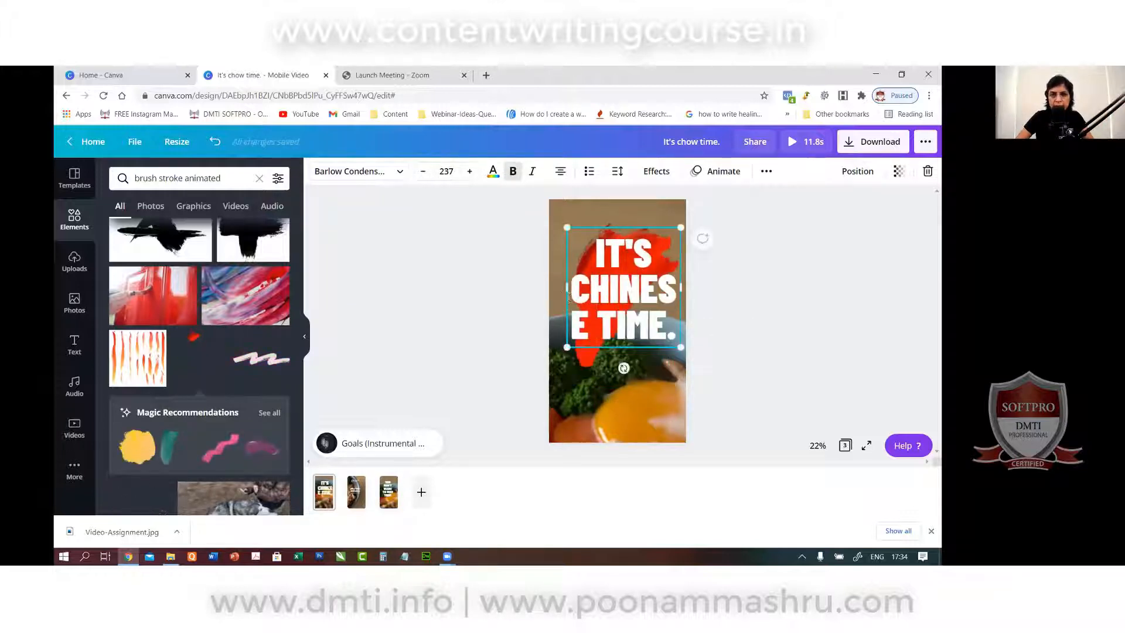
pyautogui.moveTo(568, 296); pyautogui.dragTo(551, 296)
pyautogui.click(715, 324)
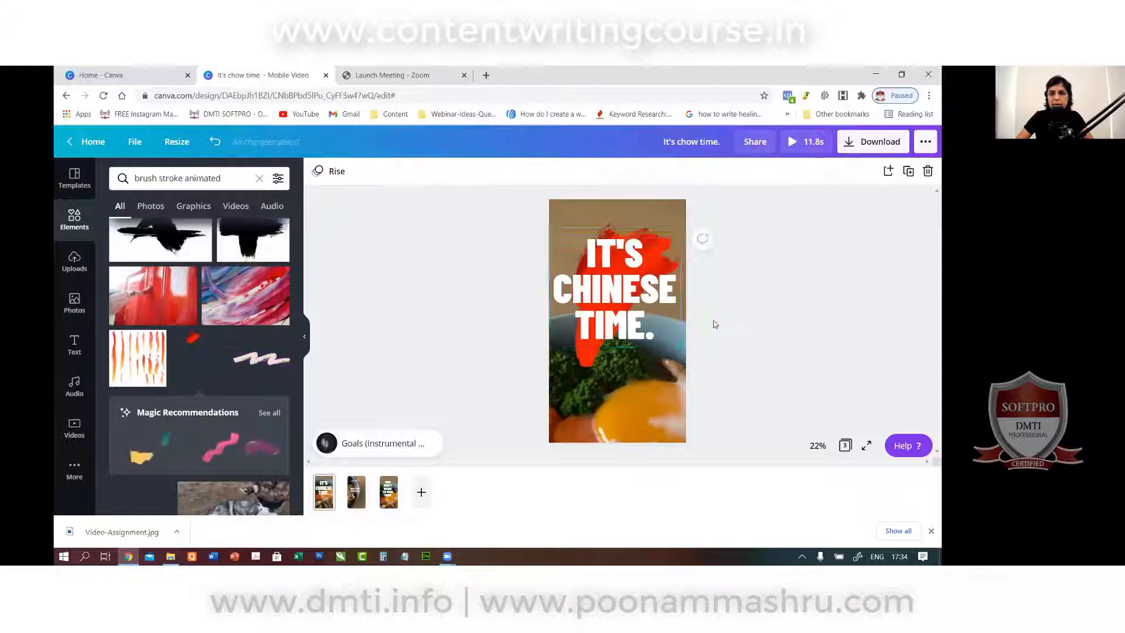
pyautogui.click(615, 304)
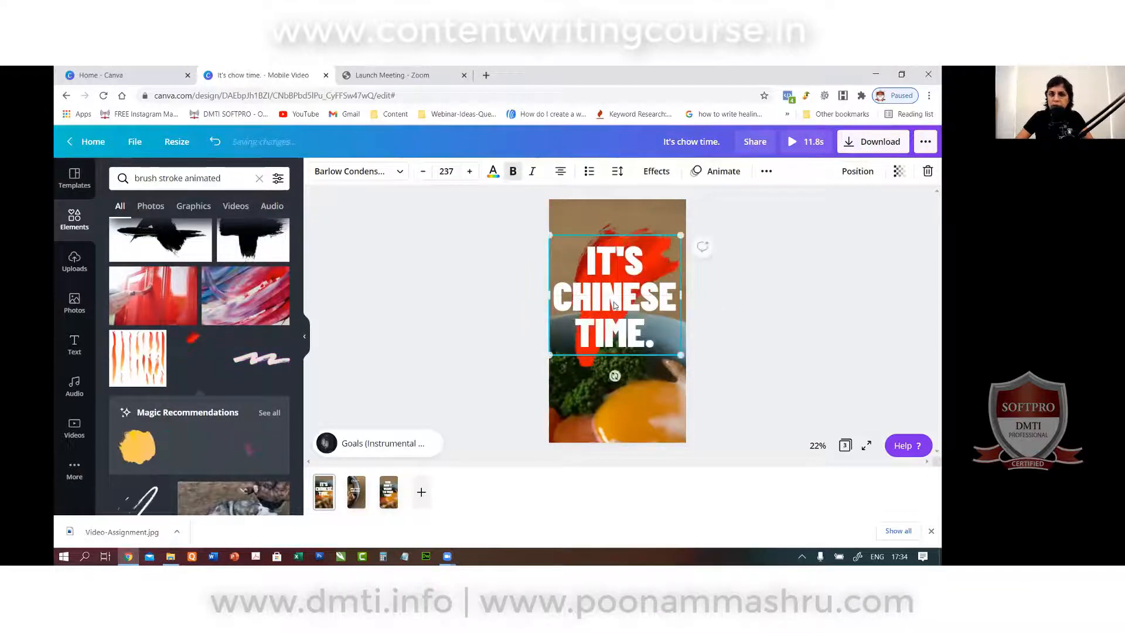
pyautogui.click(357, 491)
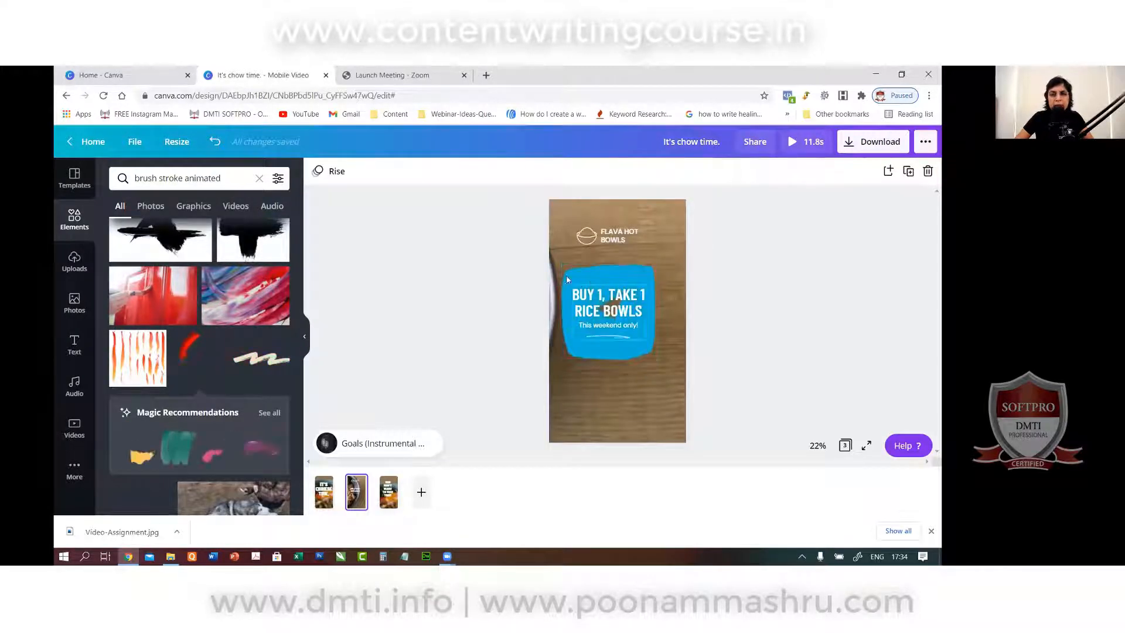
# Rewrite the offer headline to BUY 1, GET 1 NOODLE BOWLS.
pyautogui.click(622, 269)
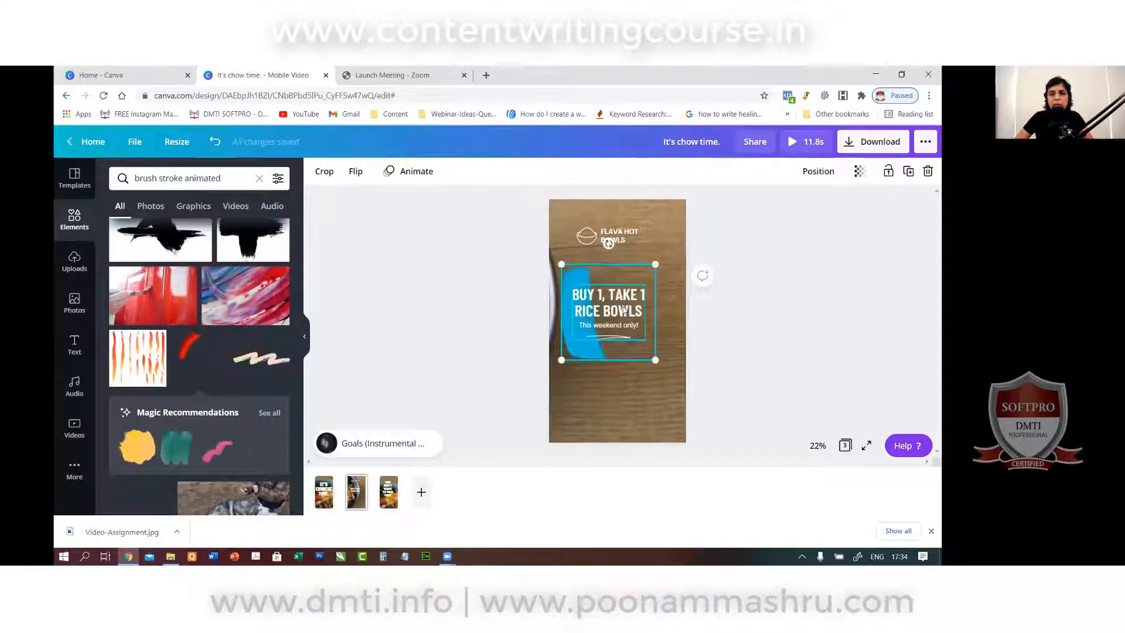
pyautogui.click(620, 297)
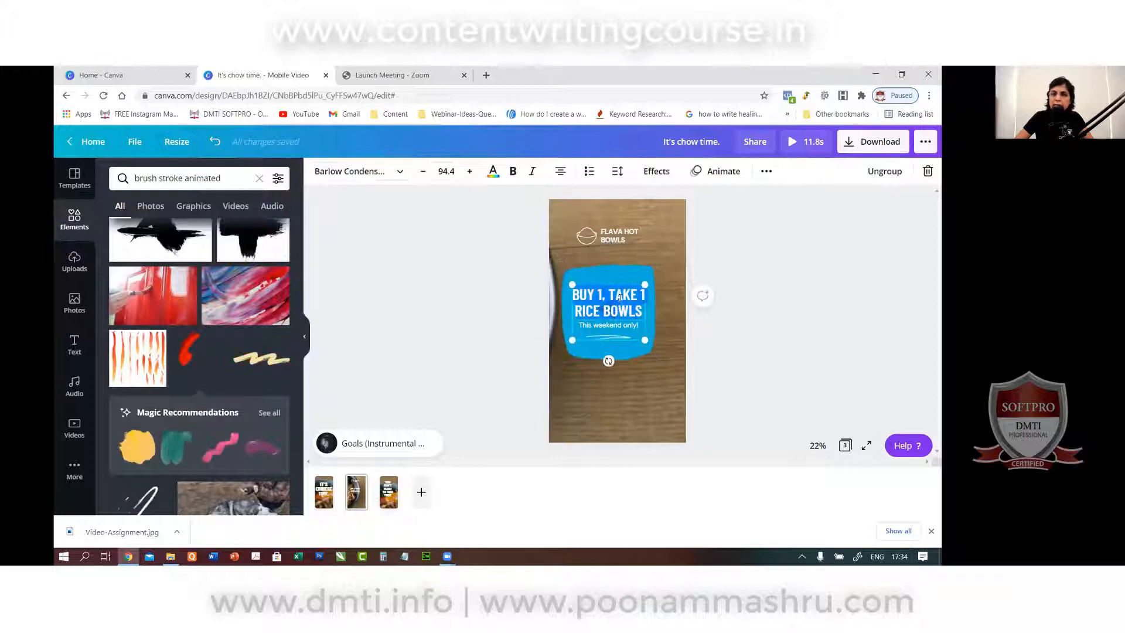
pyautogui.doubleClick(620, 297)
pyautogui.write('GE')
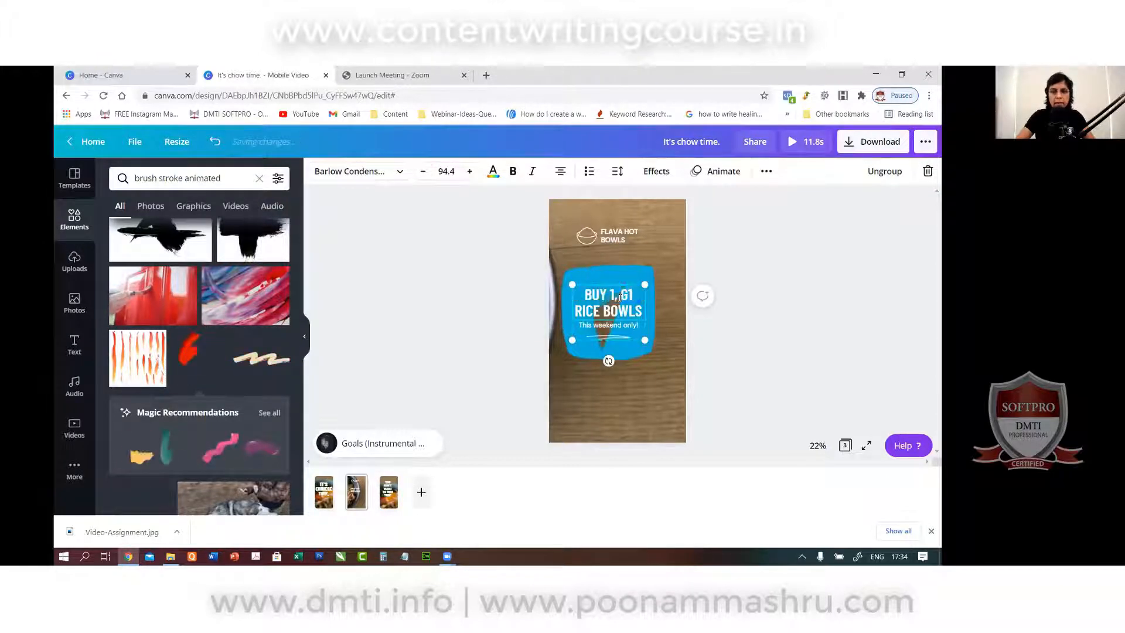
pyautogui.doubleClick(590, 311)
pyautogui.write('N')
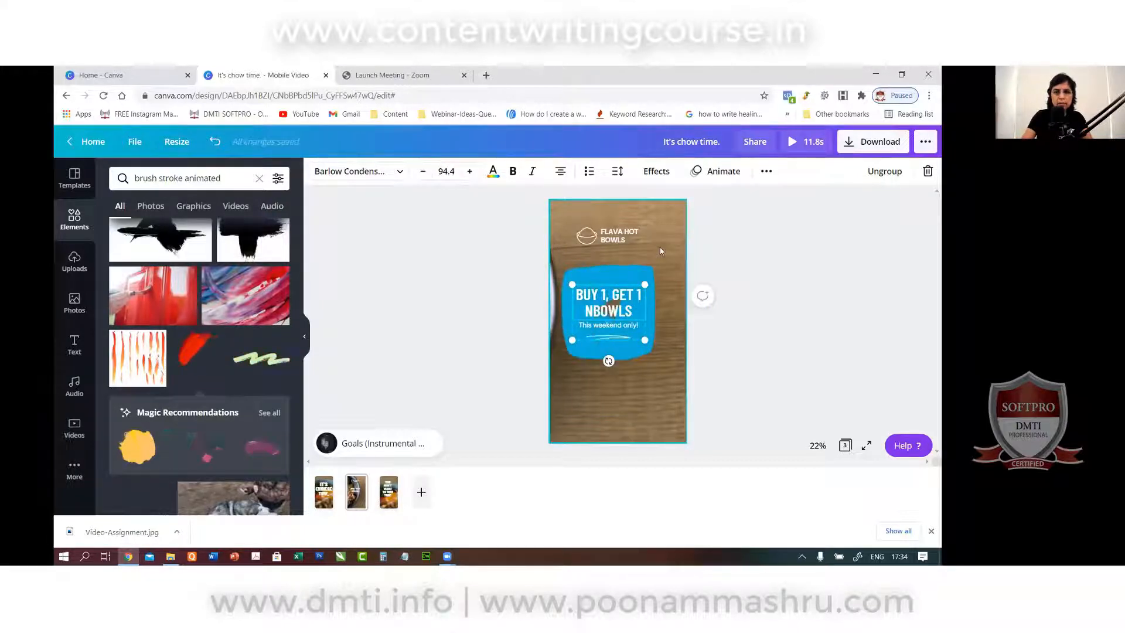
pyautogui.write('ODDL')
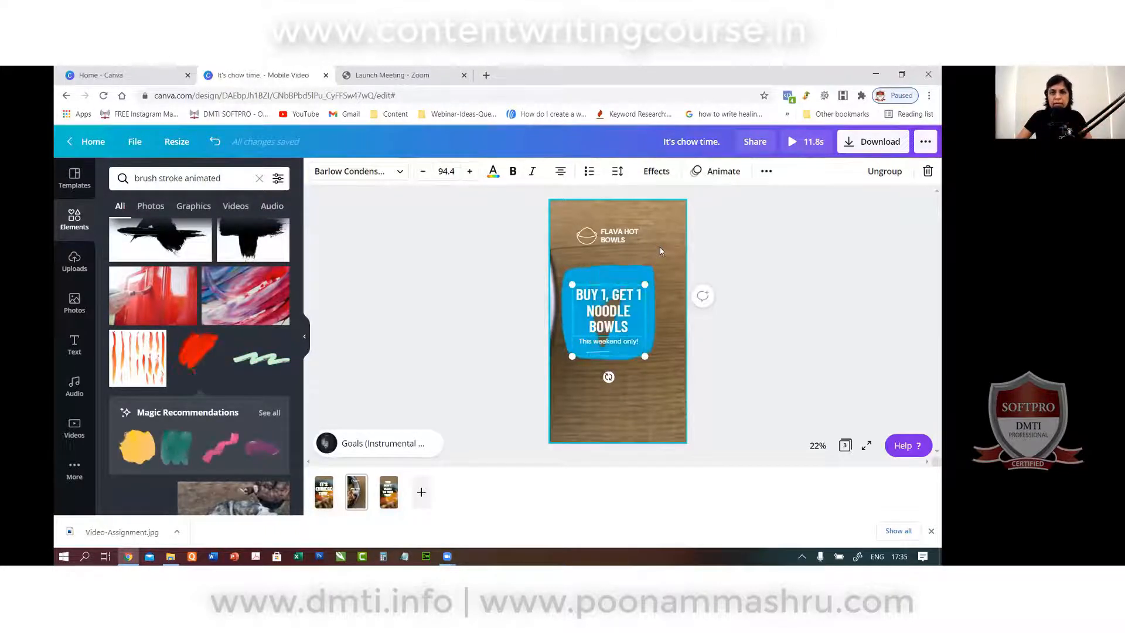
# Change the logo to DMTI SOFTPRO CAFE and the subline to 'For APRIL only!'.
pyautogui.click(614, 242)
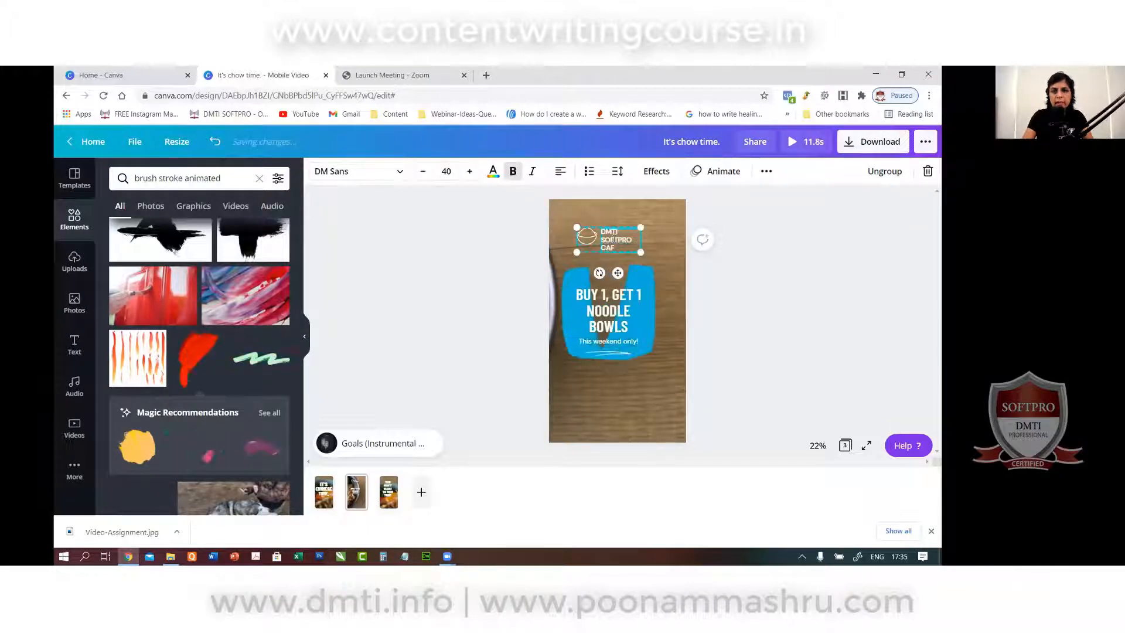
pyautogui.click(529, 281)
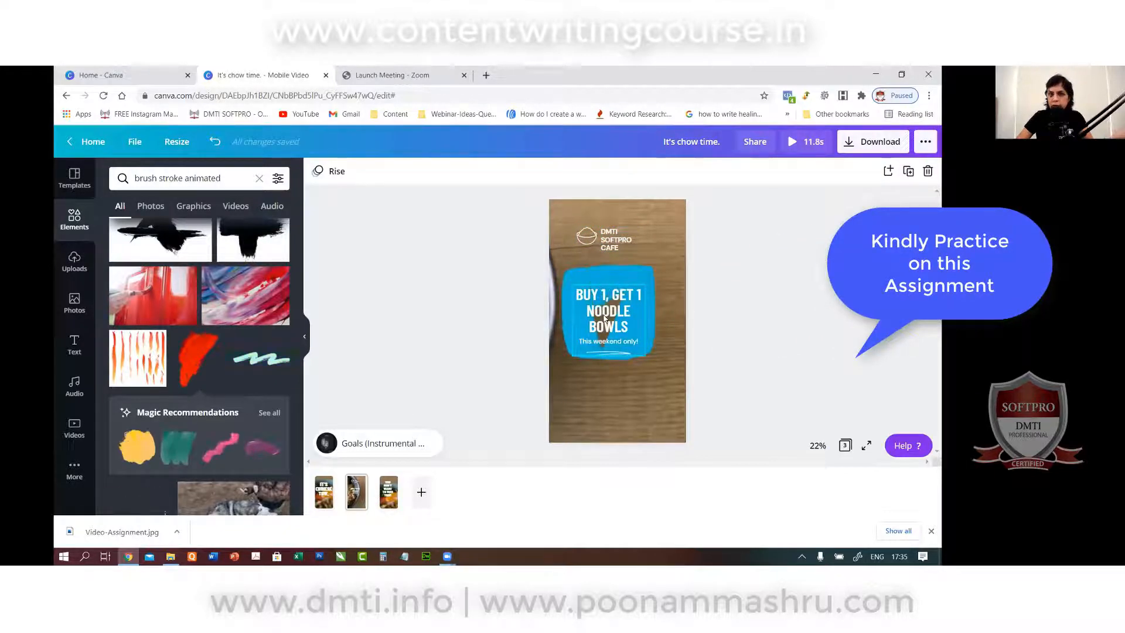
pyautogui.click(600, 346)
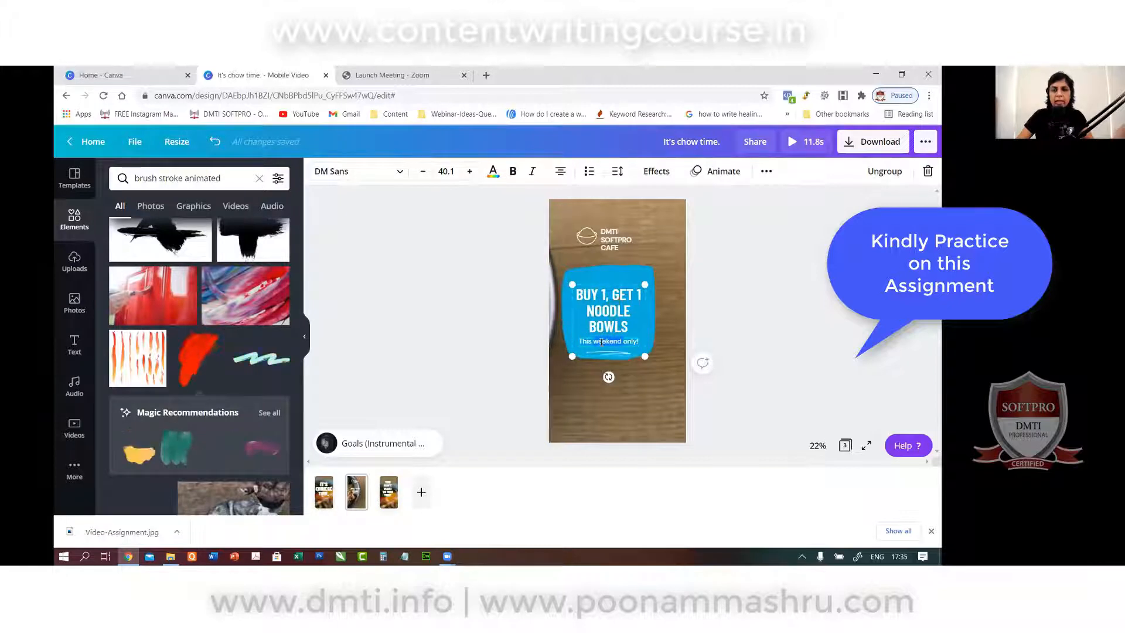
pyautogui.press('BackSpace')
pyautogui.press('BackSpace')
pyautogui.press('BackSpace')
pyautogui.press('BackSpace')
pyautogui.write('FOR ')
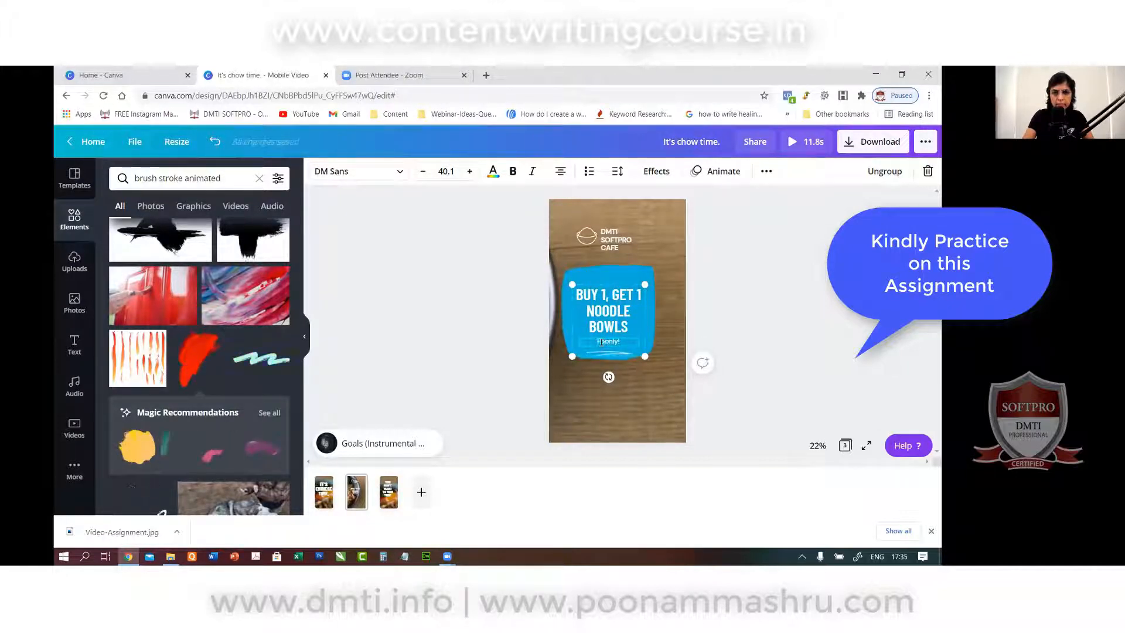
pyautogui.write('APRIL')
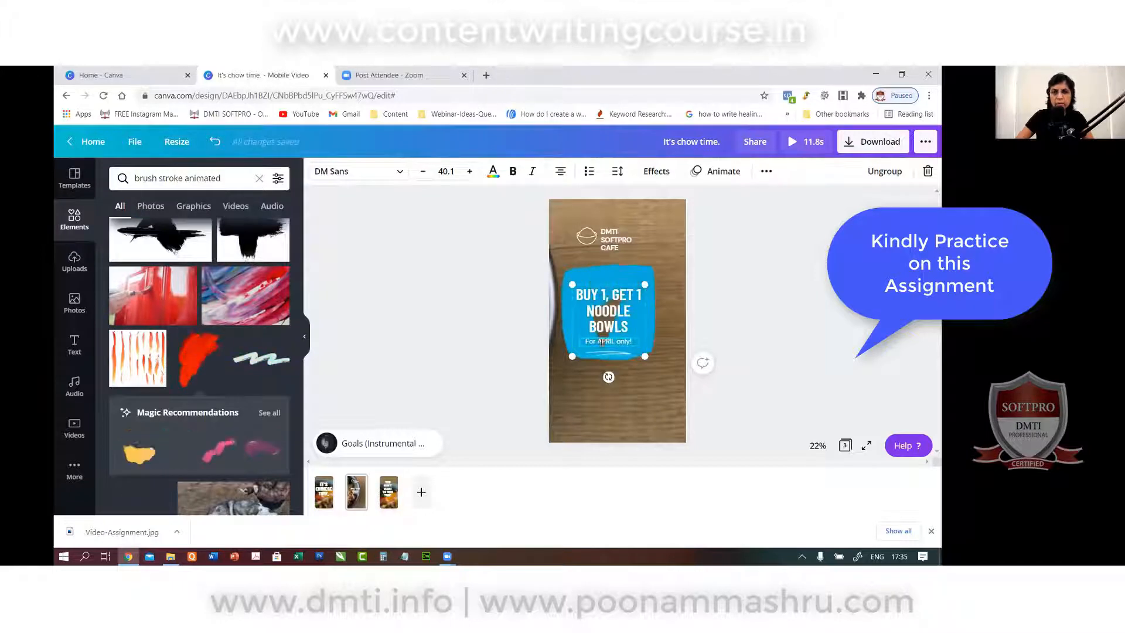
pyautogui.click(727, 307)
pyautogui.click(617, 309)
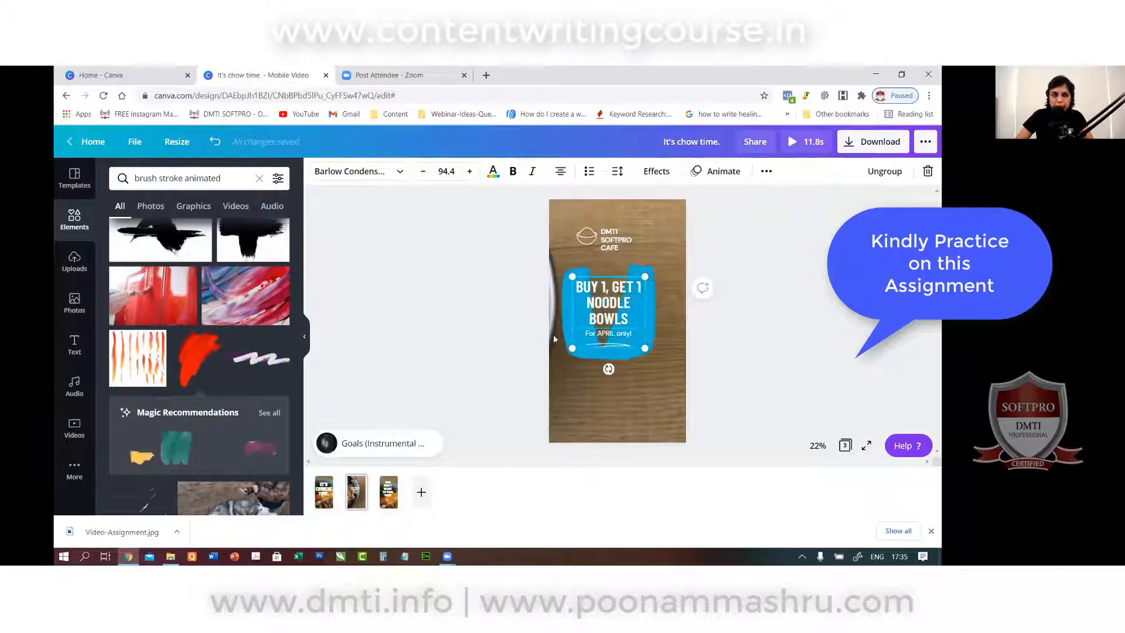
# On page 3, replace the blue top-left brush stroke with a red one.
pyautogui.click(413, 489)
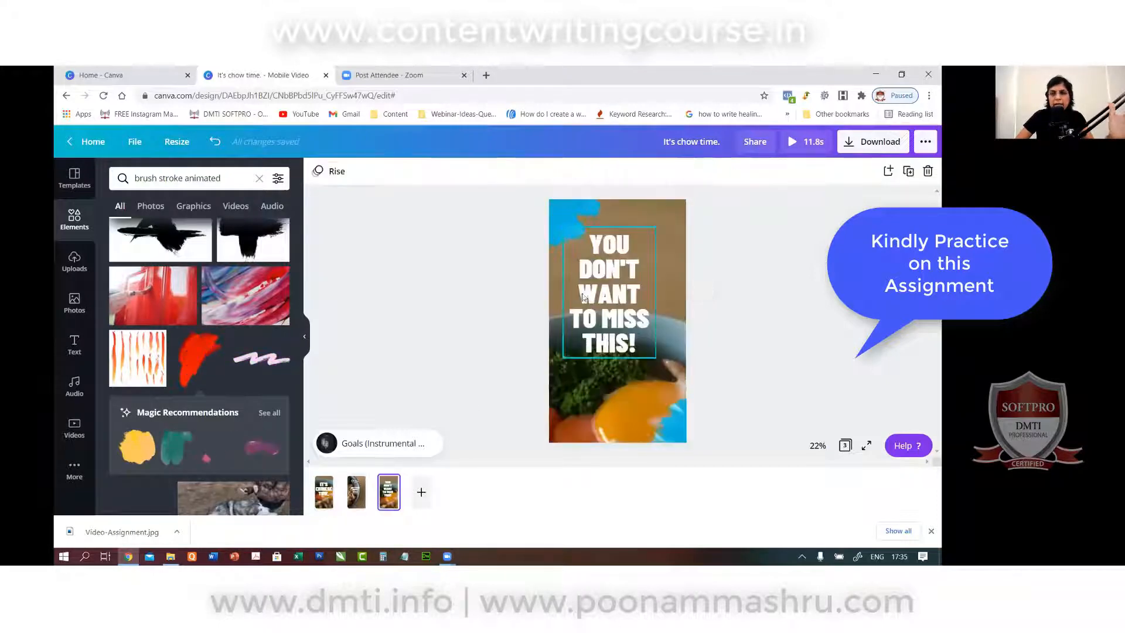
pyautogui.click(568, 218)
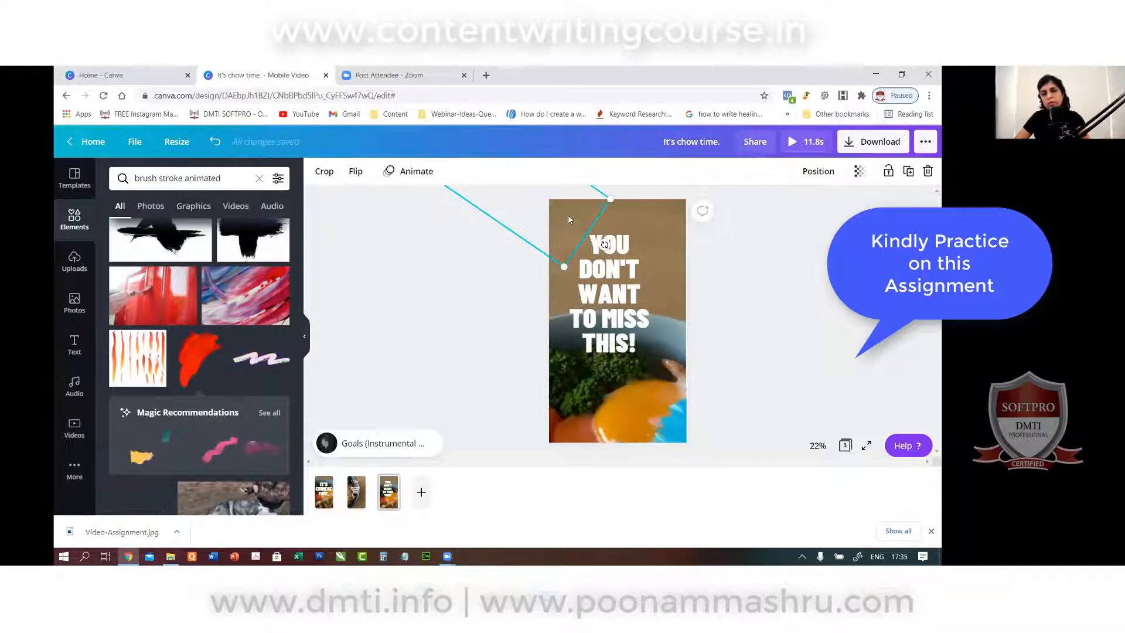
pyautogui.press('Delete')
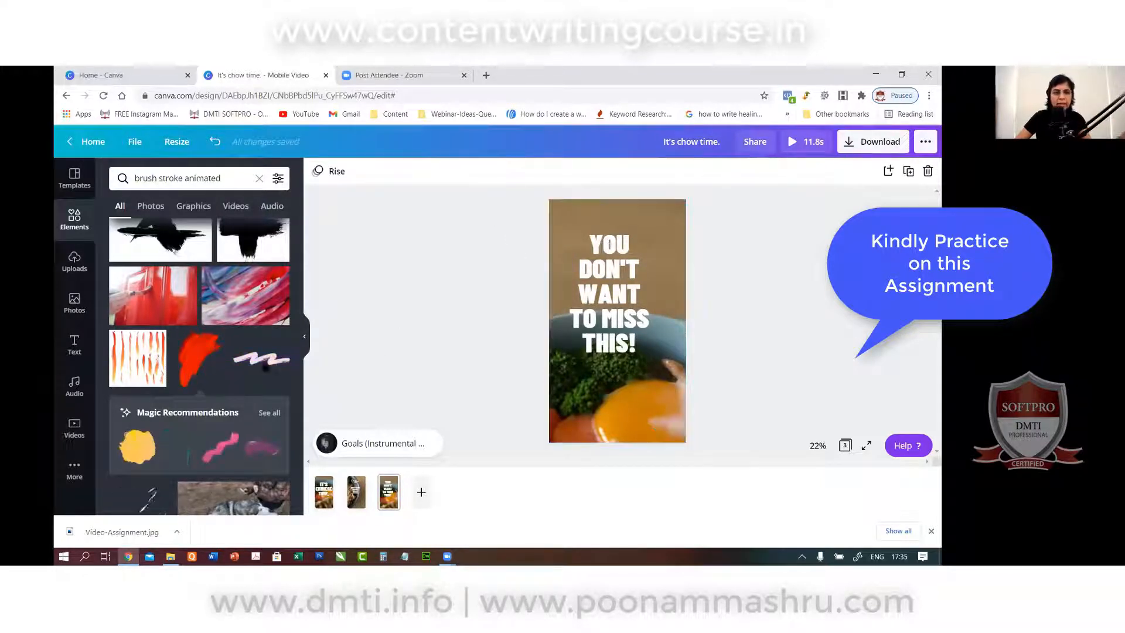
pyautogui.click(189, 359)
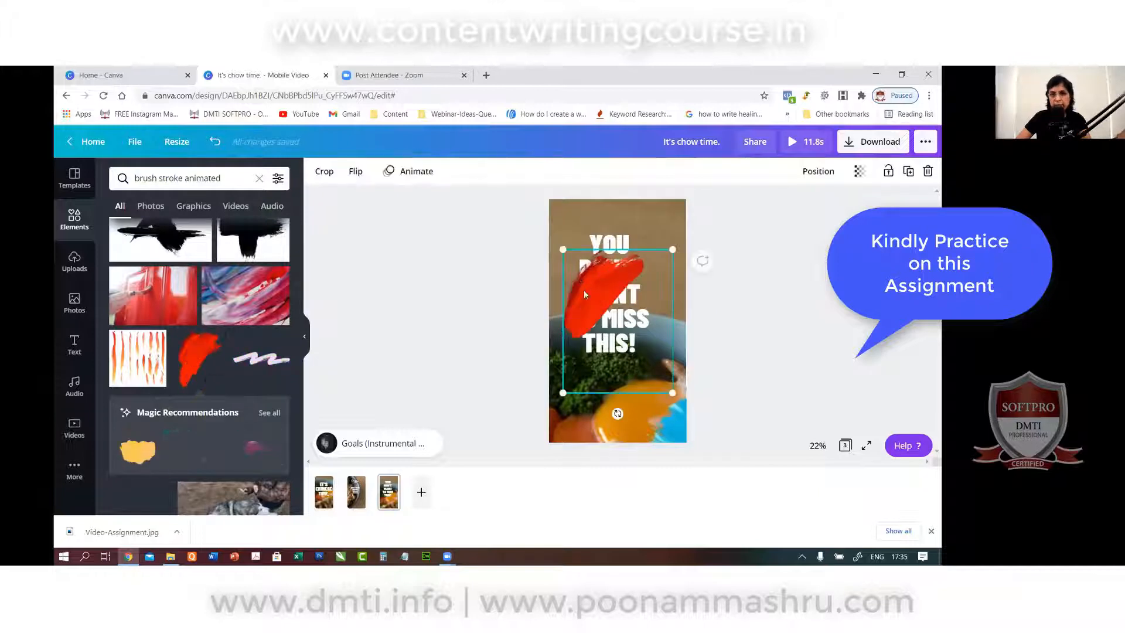
pyautogui.moveTo(583, 290); pyautogui.dragTo(551, 185)
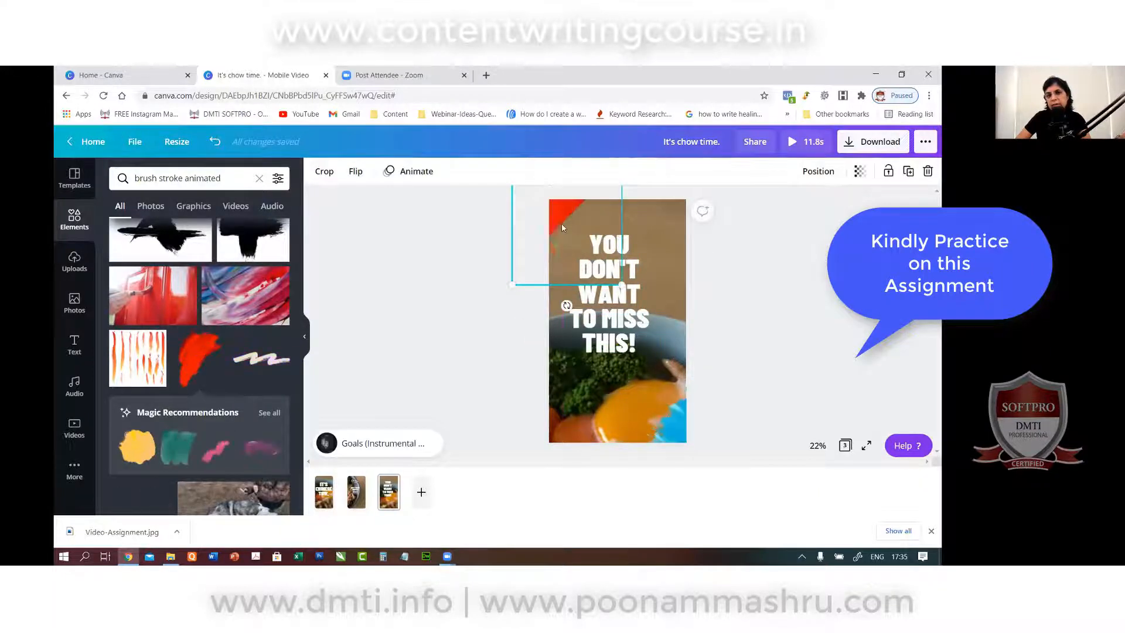
pyautogui.moveTo(561, 224); pyautogui.dragTo(553, 229)
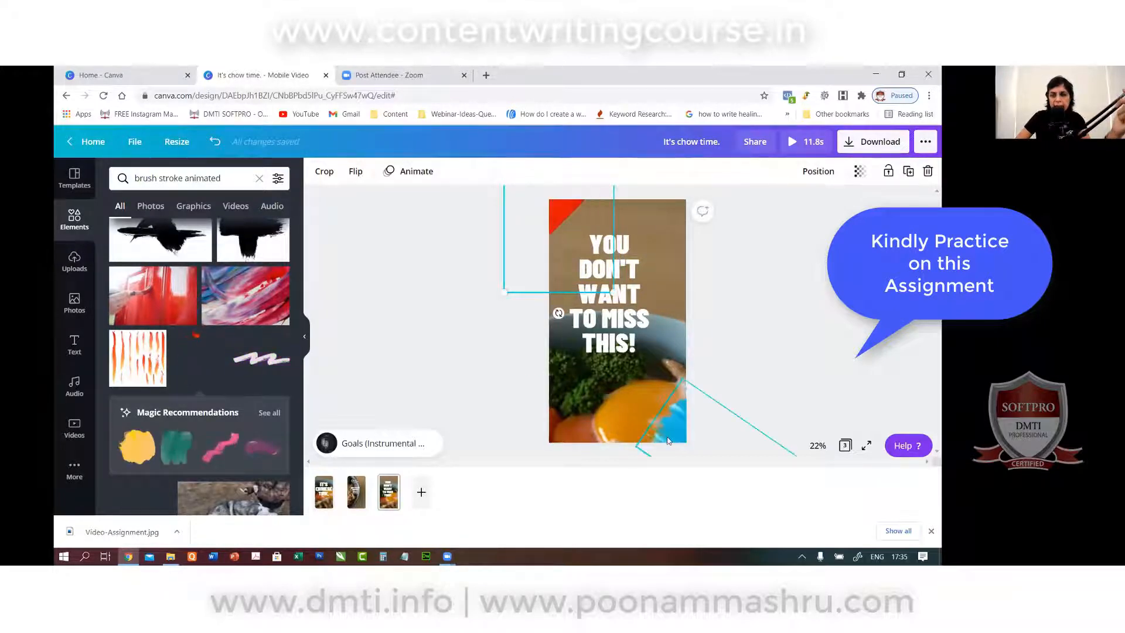
pyautogui.click(701, 389)
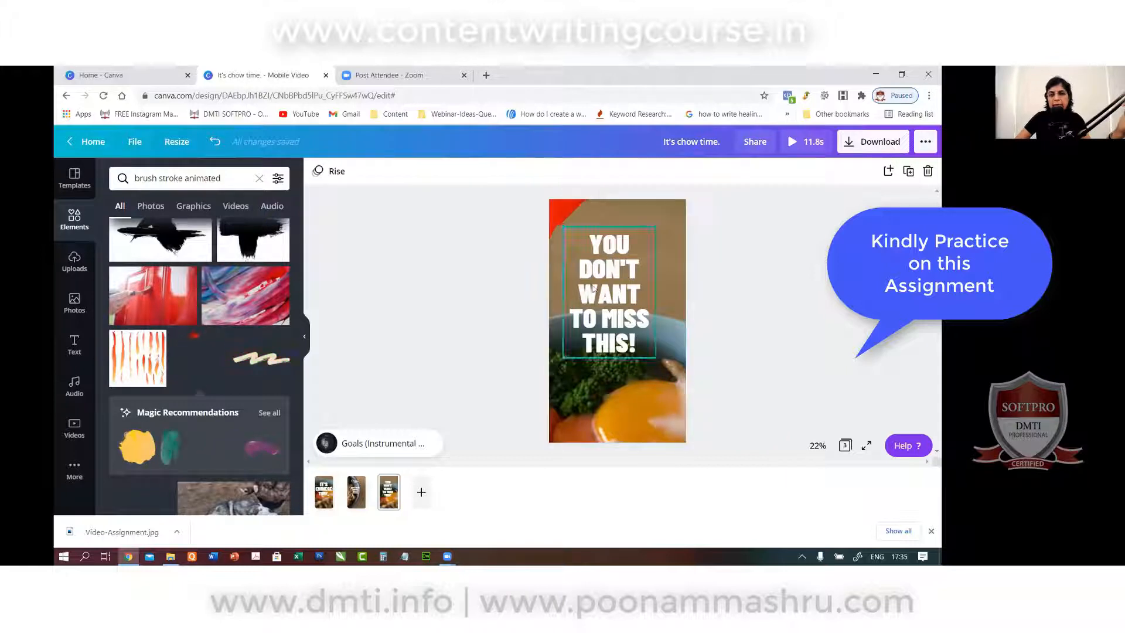
# Copy the red brush stroke to the bottom-right corner and flip it vertically and horizontally.
pyautogui.click(562, 220)
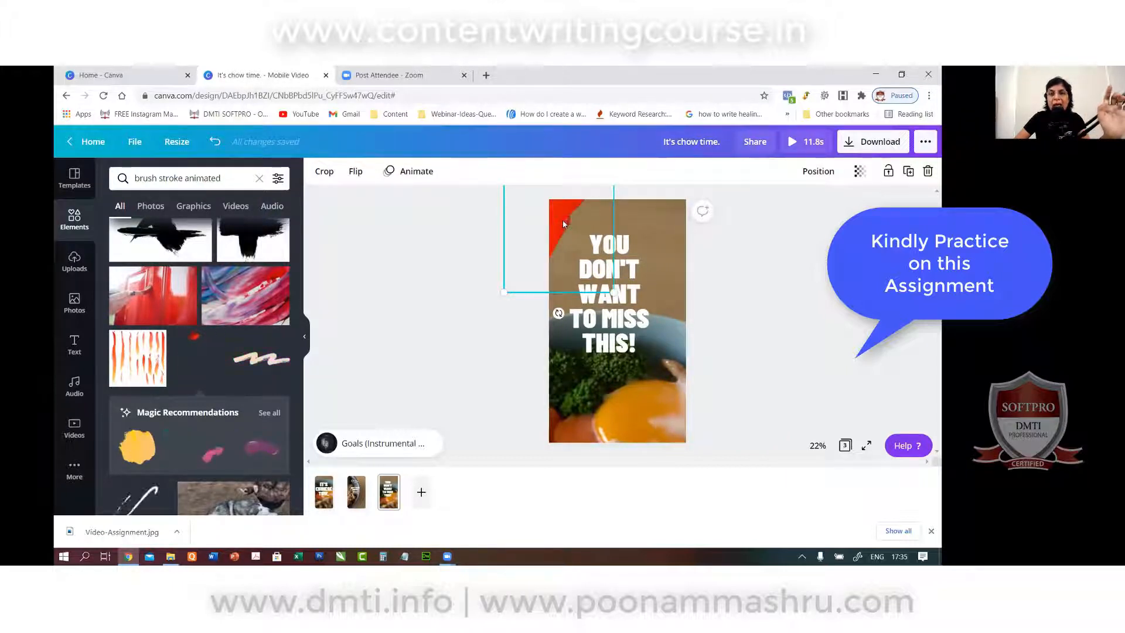
pyautogui.rightClick(563, 224)
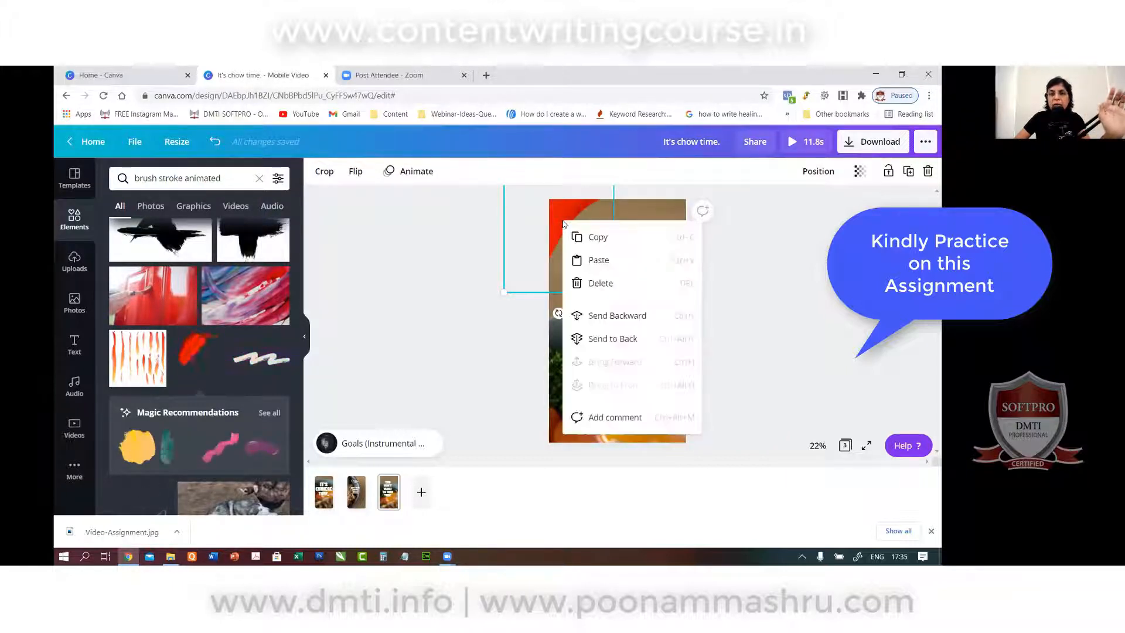
pyautogui.click(595, 236)
pyautogui.moveTo(585, 250); pyautogui.dragTo(583, 220)
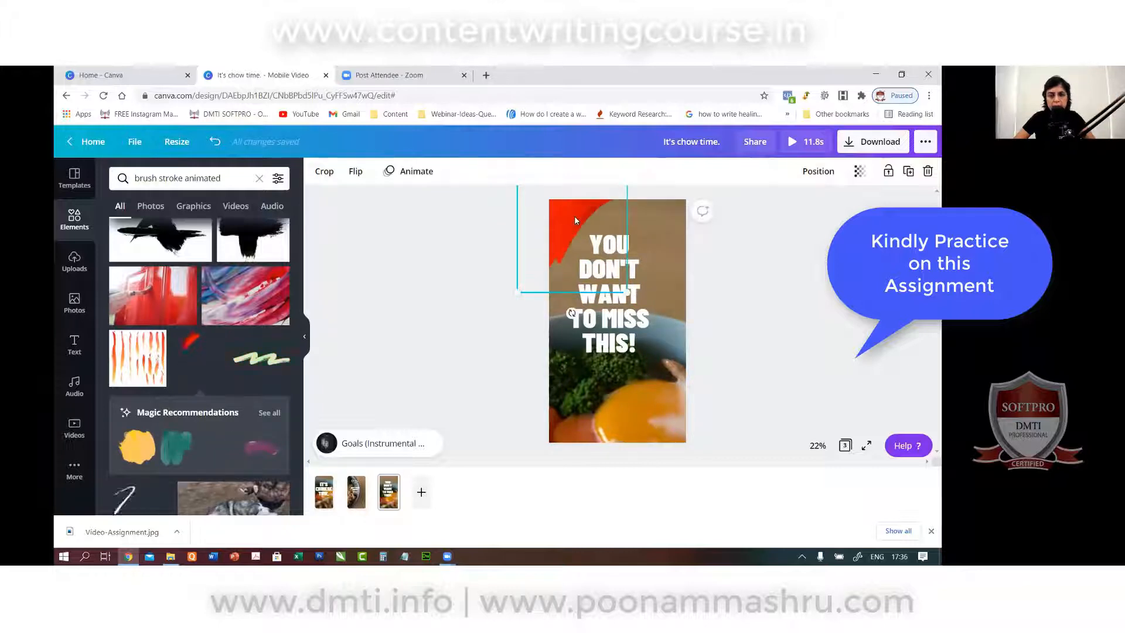
pyautogui.moveTo(575, 220)
pyautogui.mouseDown()
pyautogui.moveTo(647, 377)
pyautogui.moveTo(700, 448)
pyautogui.mouseUp()
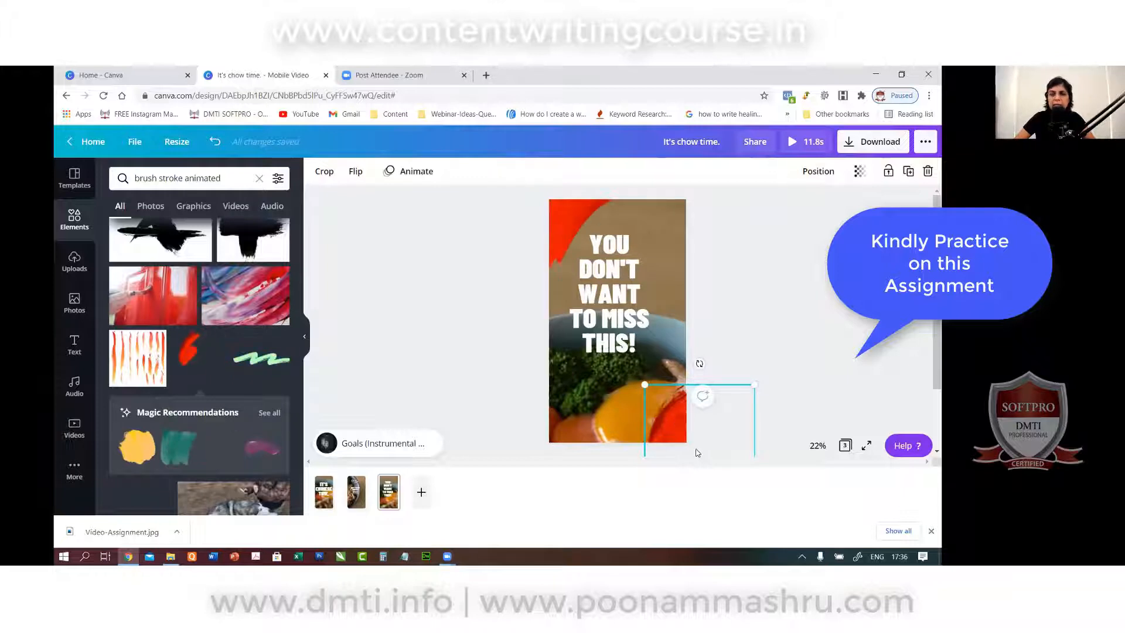
pyautogui.click(355, 171)
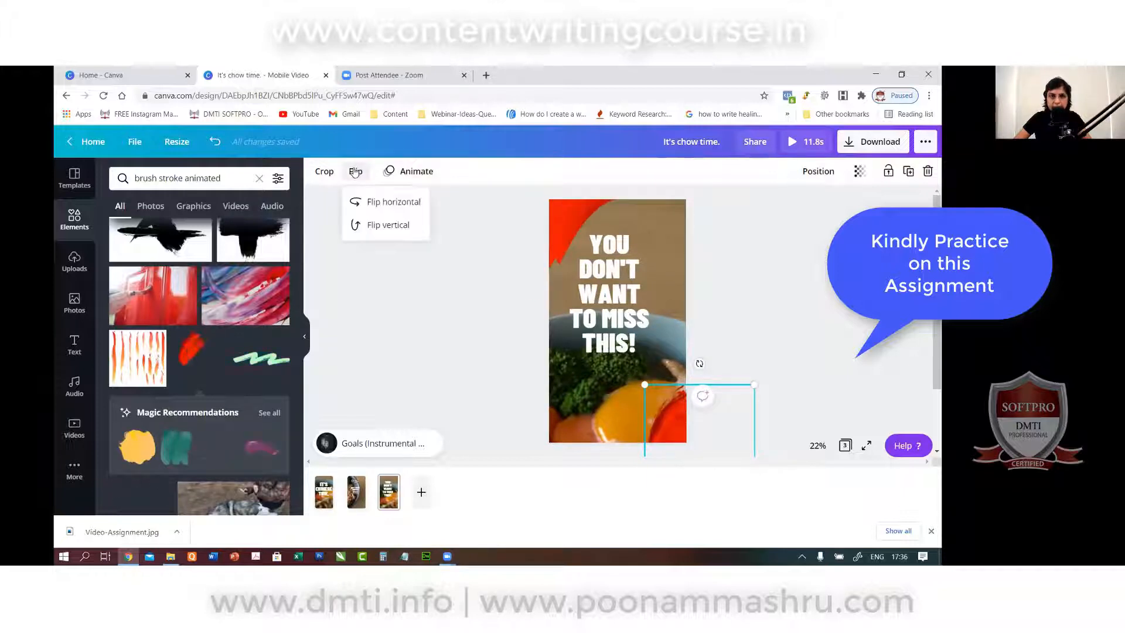
pyautogui.click(363, 227)
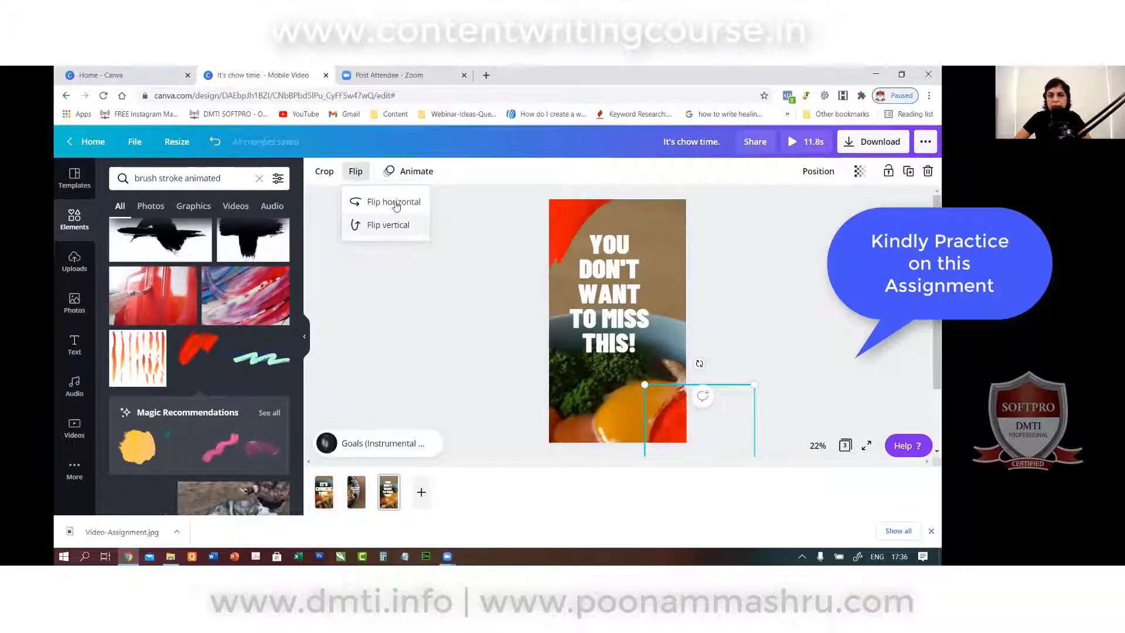
pyautogui.click(746, 223)
pyautogui.click(744, 225)
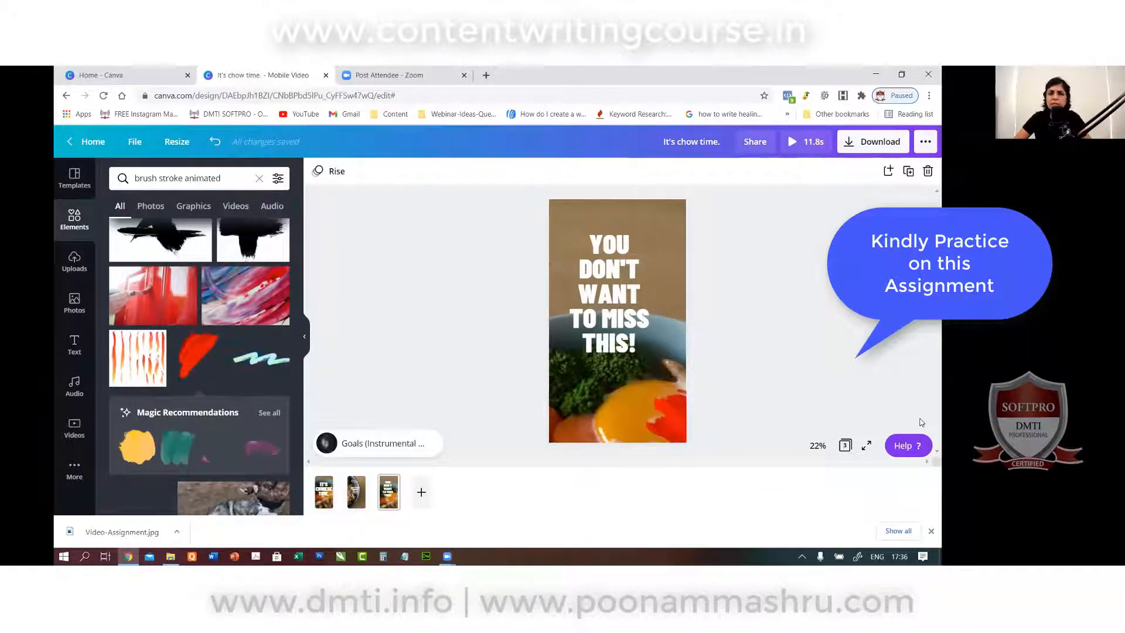
pyautogui.click(670, 258)
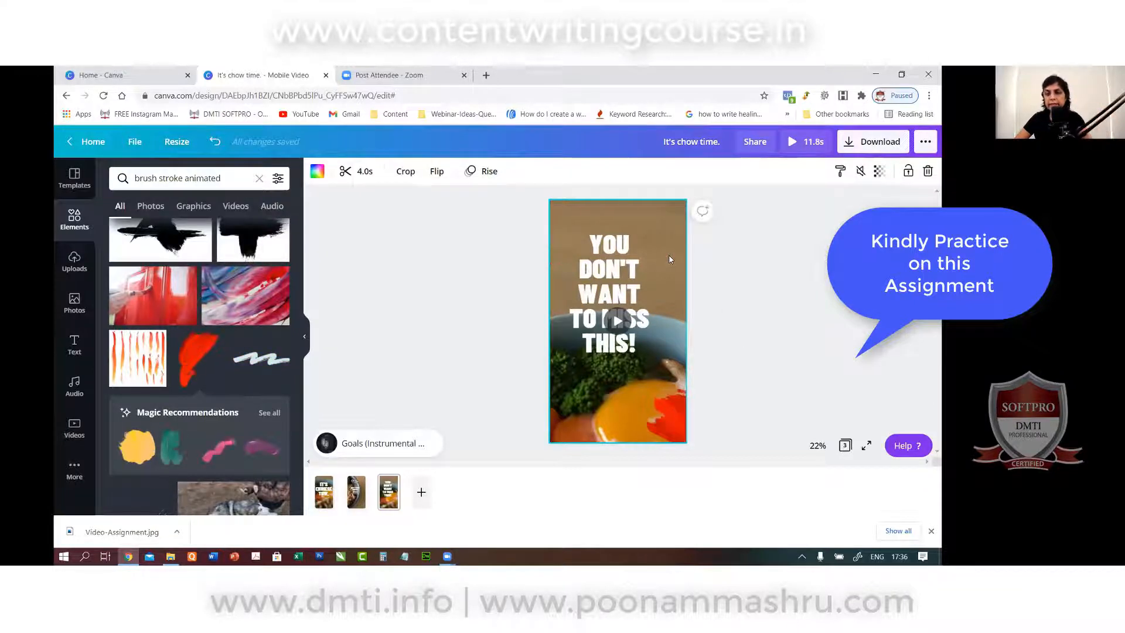
# Delete page 3's background video by mistake, then restore it with undo.
pyautogui.press('Delete')
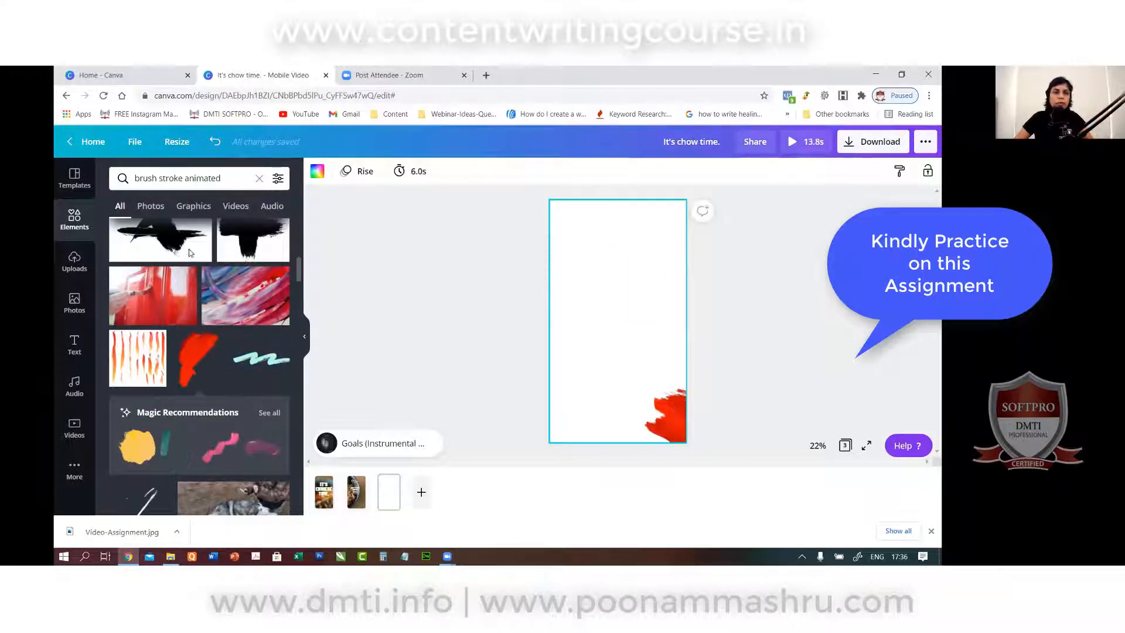
pyautogui.click(71, 268)
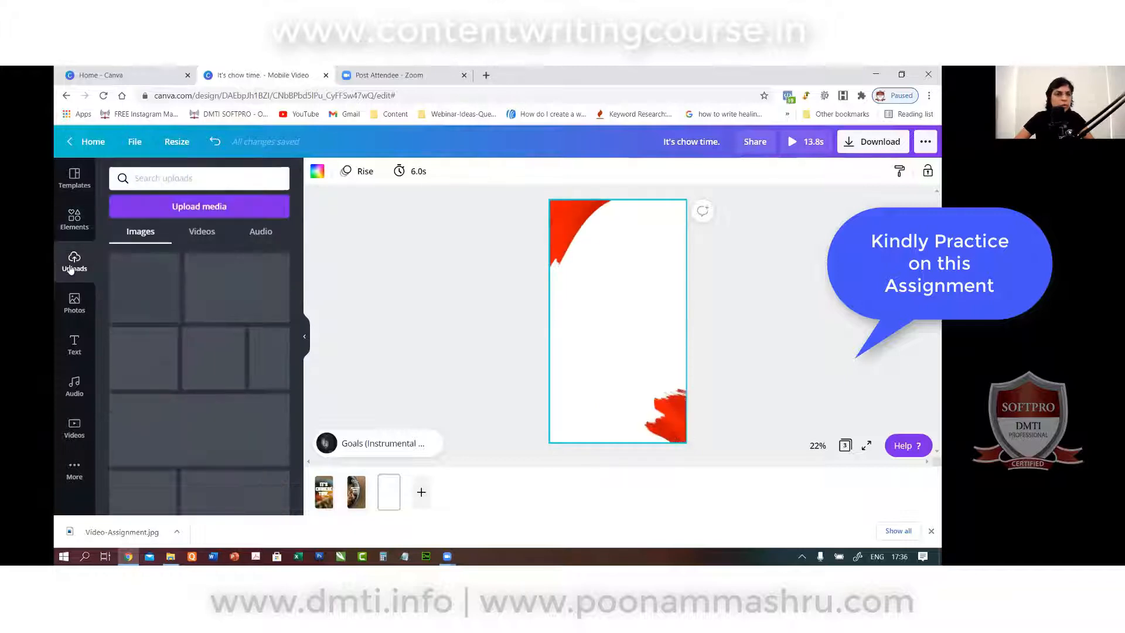
pyautogui.click(199, 233)
pyautogui.click(205, 208)
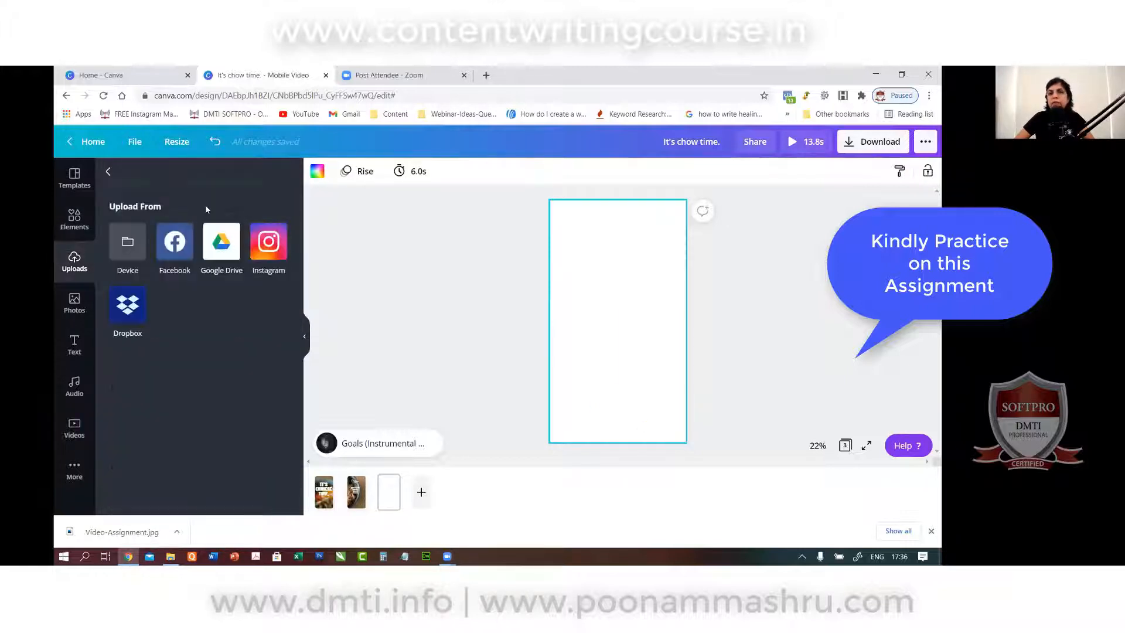
pyautogui.click(362, 245)
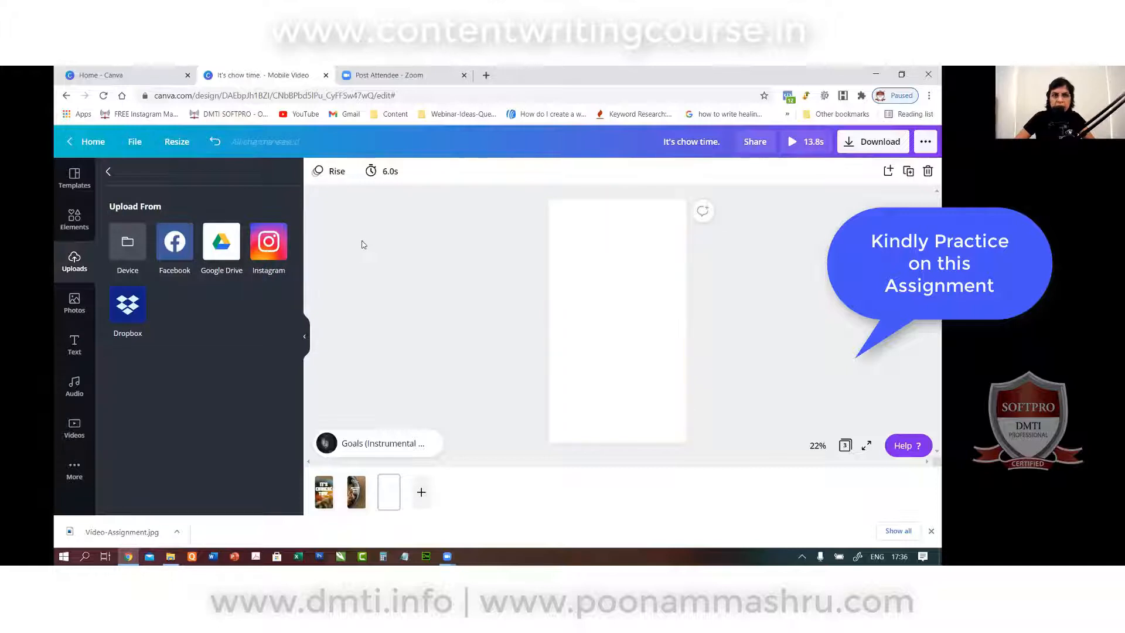
pyautogui.click(214, 142)
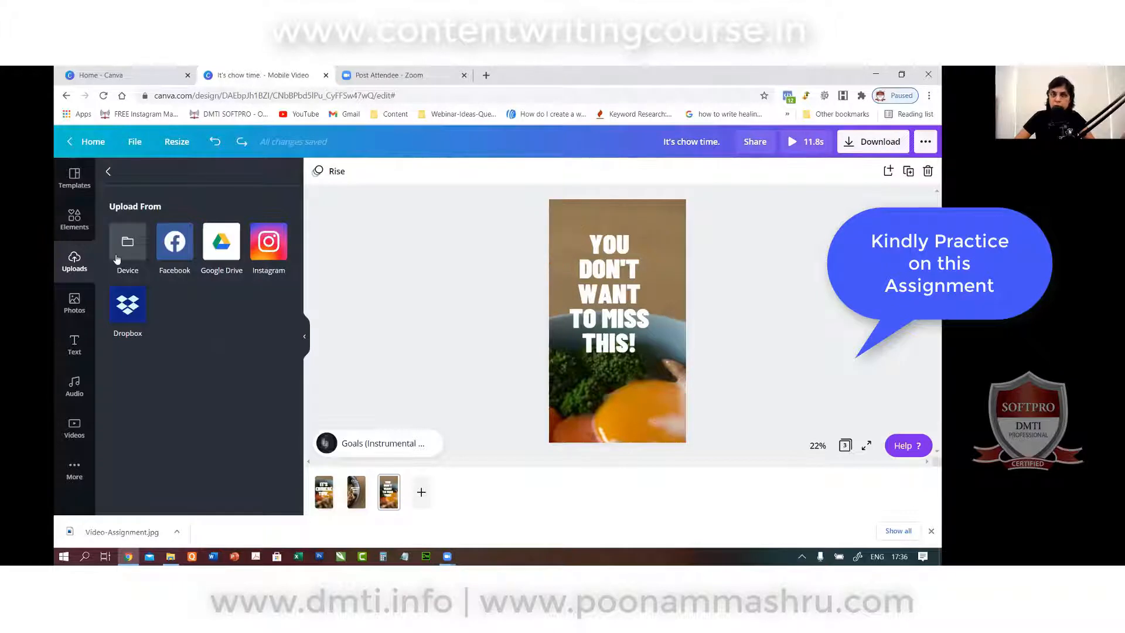
# Search the stock video library for 'noodle'.
pyautogui.click(75, 428)
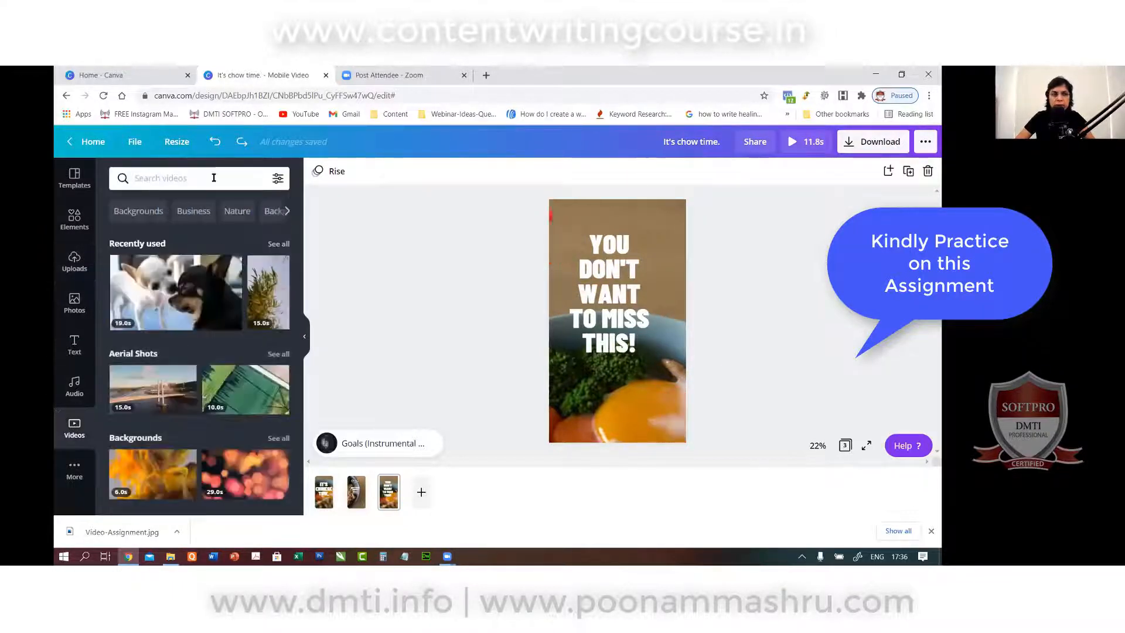
pyautogui.click(214, 178)
pyautogui.write('noodle')
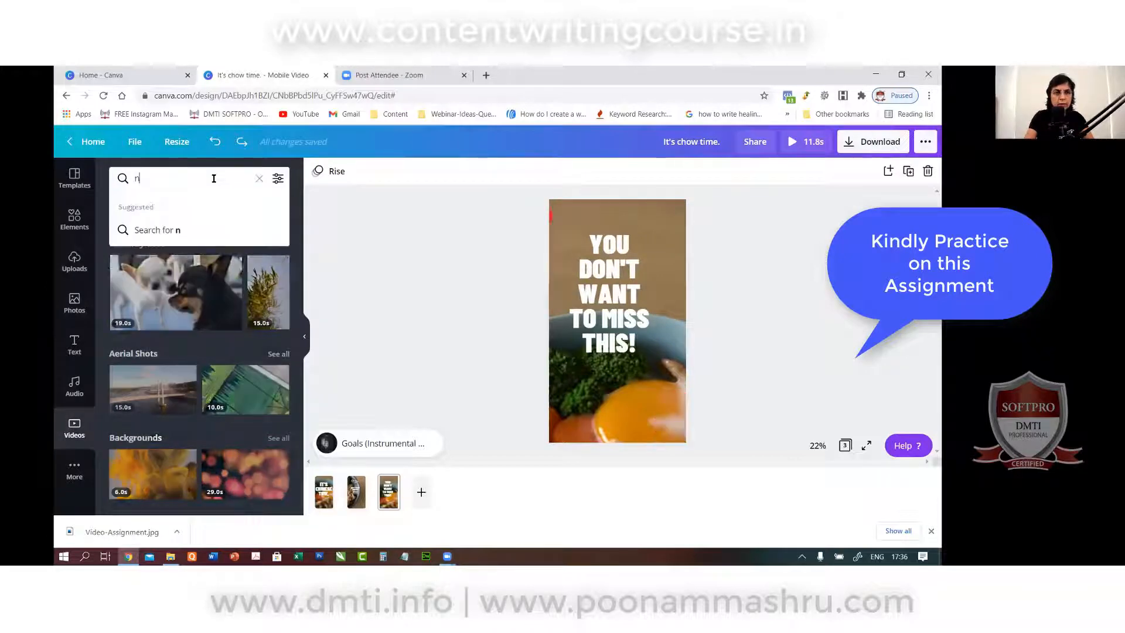
pyautogui.press('Return')
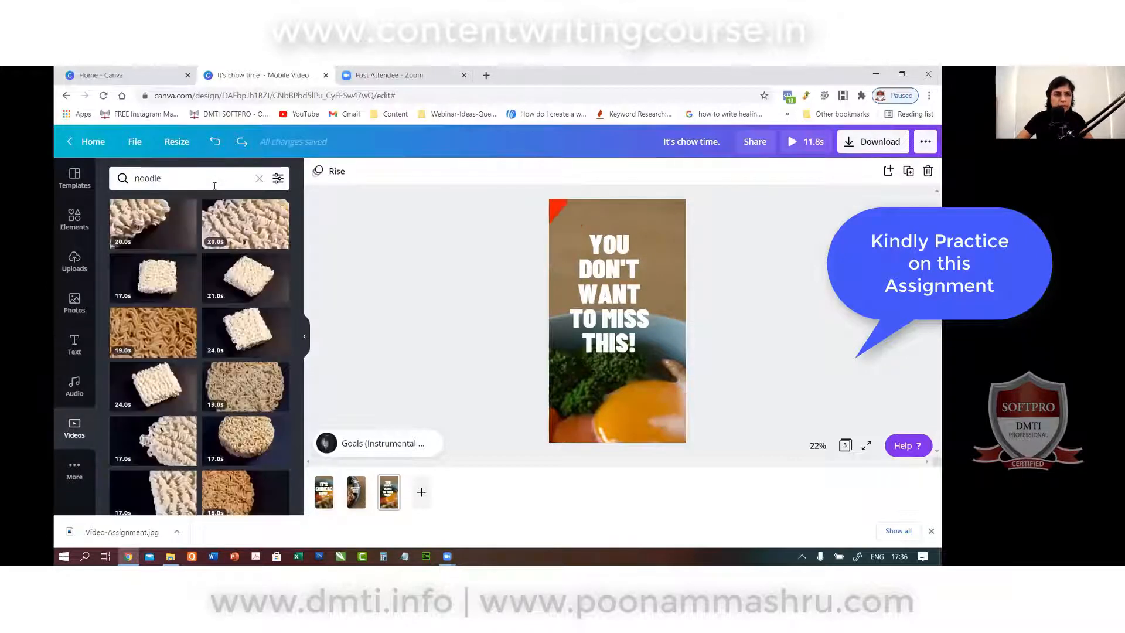
pyautogui.scroll(-5, 203, 252)
# Refine the video search to 'chinese food' and add the plated-dish clip to page 3.
pyautogui.click(187, 178)
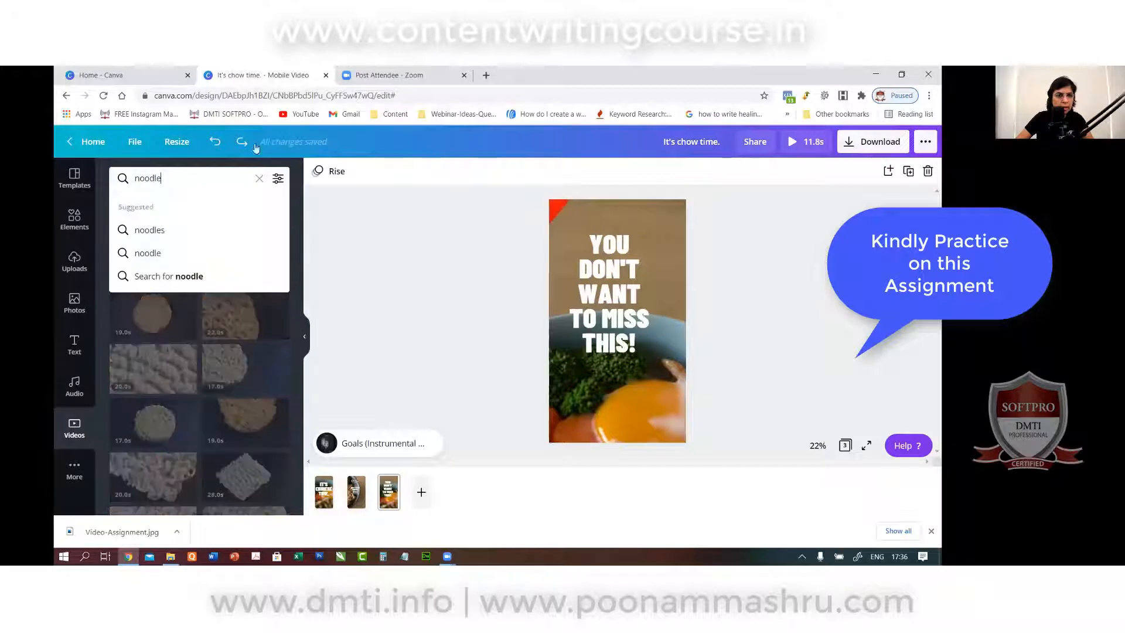
pyautogui.press('BackSpace')
pyautogui.press('BackSpace')
pyautogui.press('BackSpace')
pyautogui.press('BackSpace')
pyautogui.press('BackSpace')
pyautogui.press('BackSpace')
pyautogui.write('c')
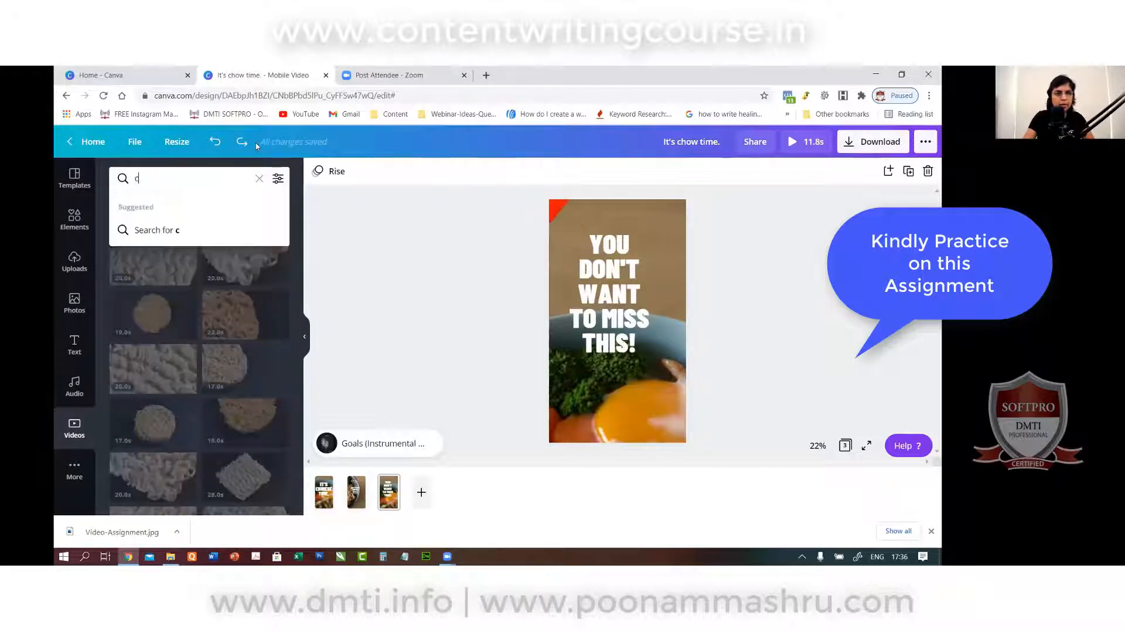
pyautogui.write('hinese')
pyautogui.press('Return')
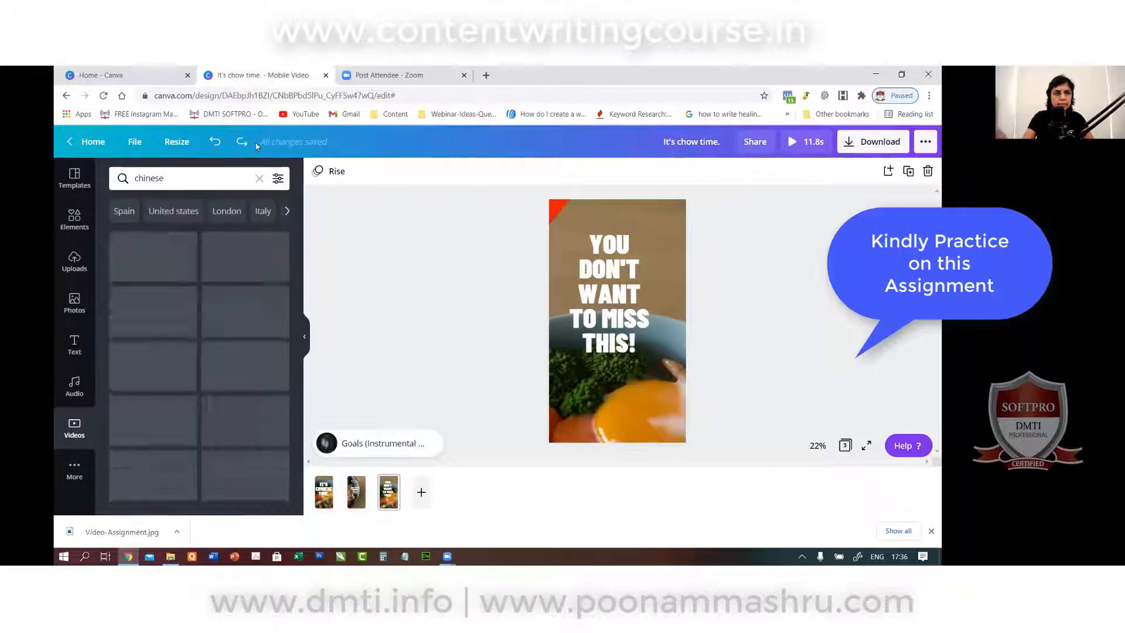
pyautogui.scroll(-3, 193, 333)
pyautogui.scroll(-5, 192, 333)
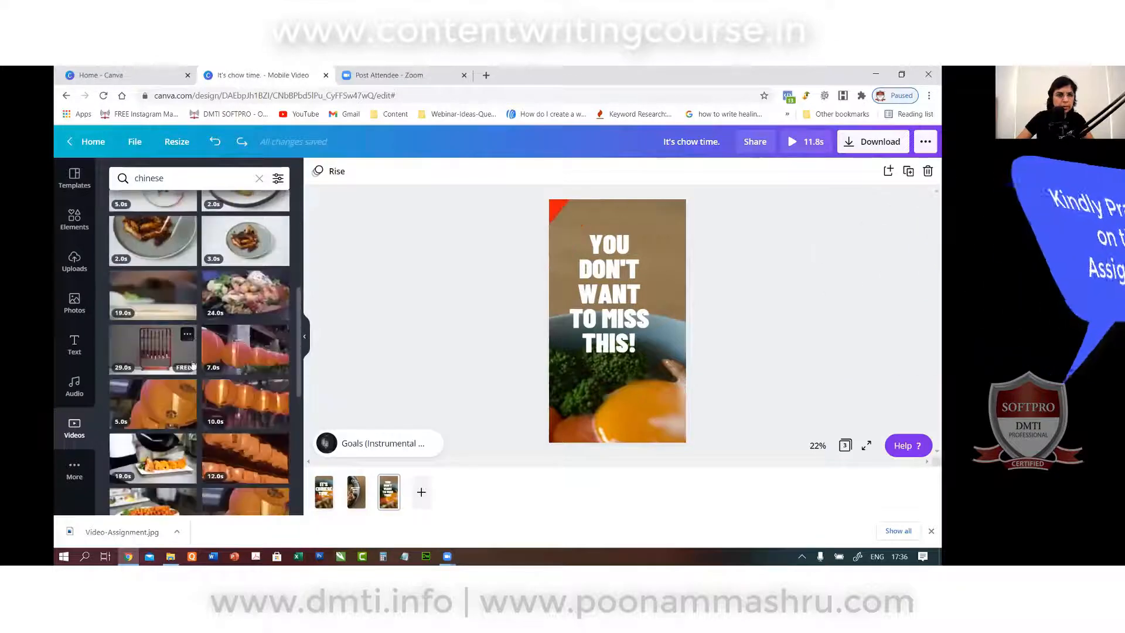
pyautogui.scroll(-10, 191, 395)
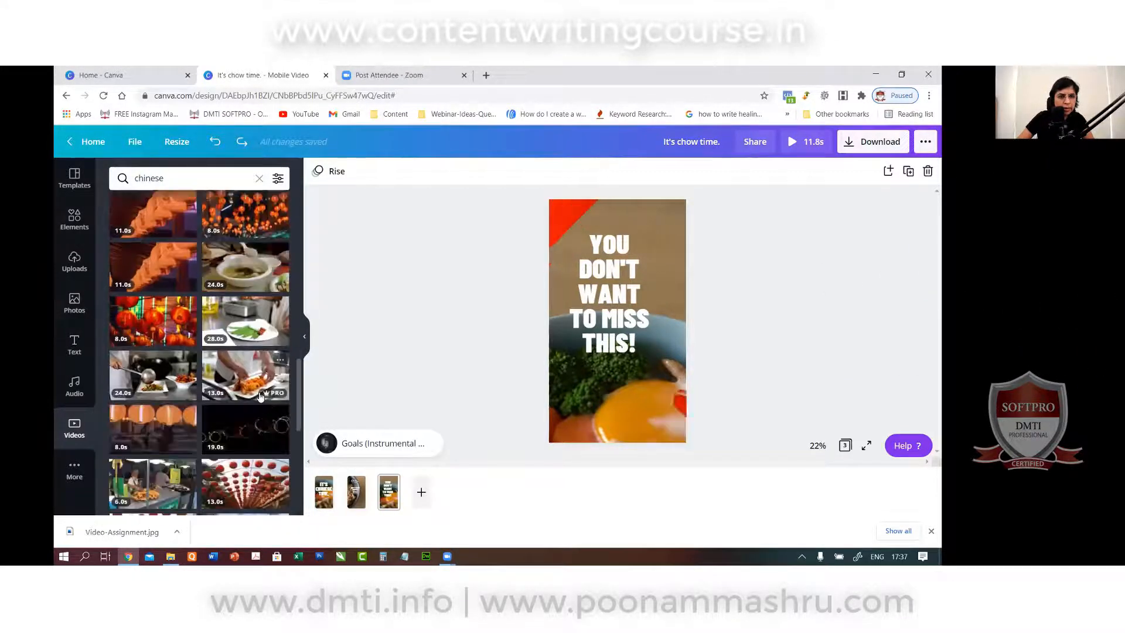
pyautogui.scroll(-3, 263, 401)
pyautogui.scroll(20, 258, 379)
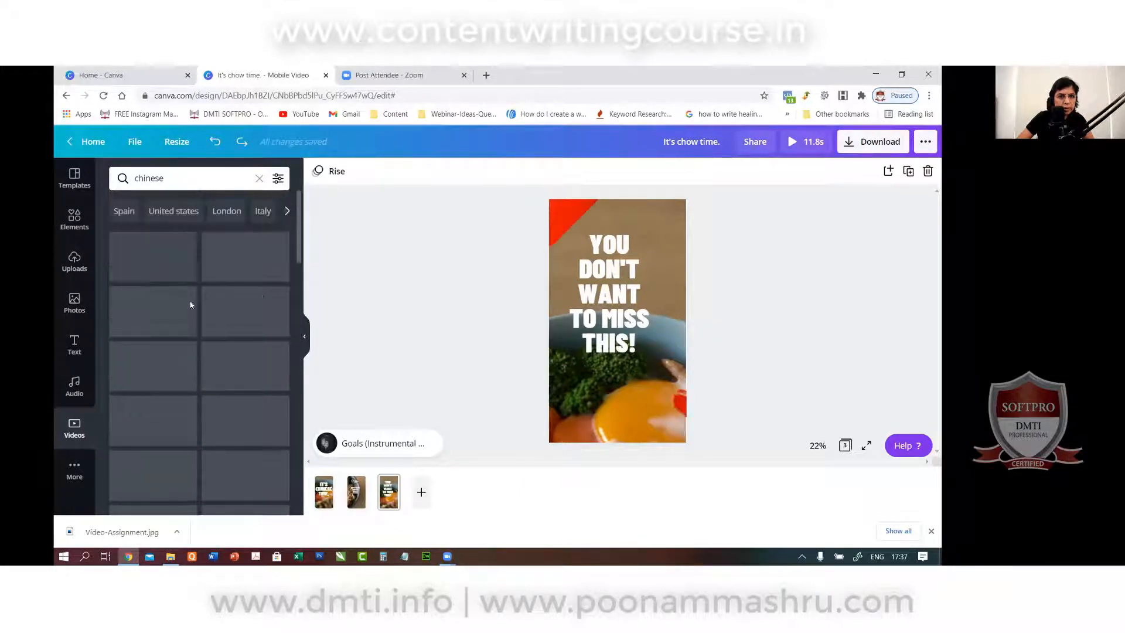
pyautogui.click(195, 176)
pyautogui.write('food')
pyautogui.press('Return')
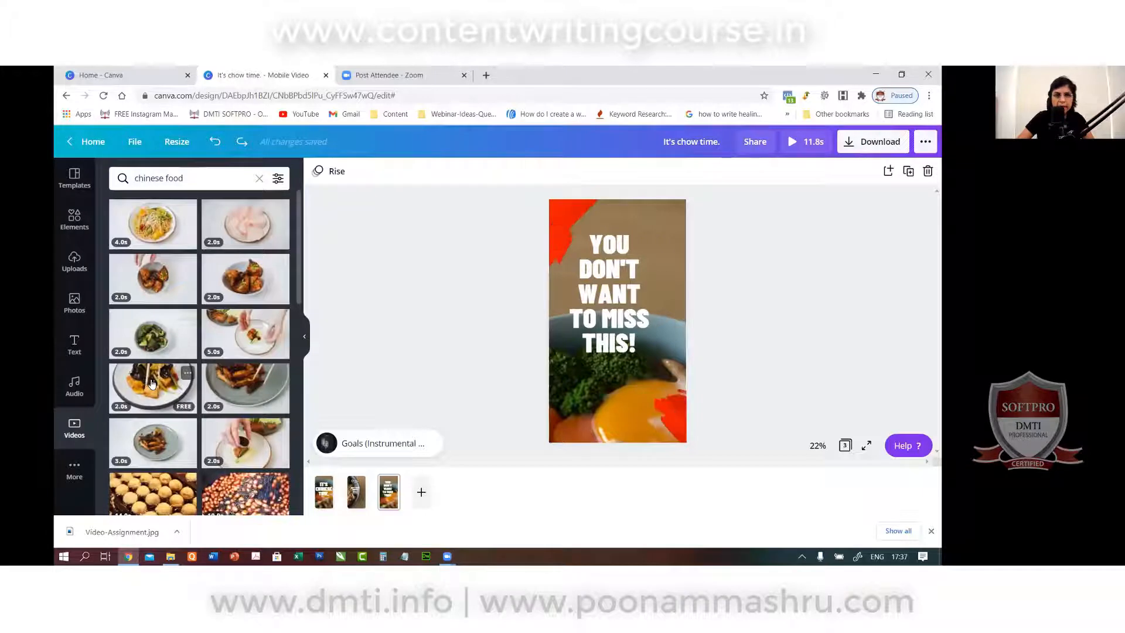
pyautogui.click(151, 384)
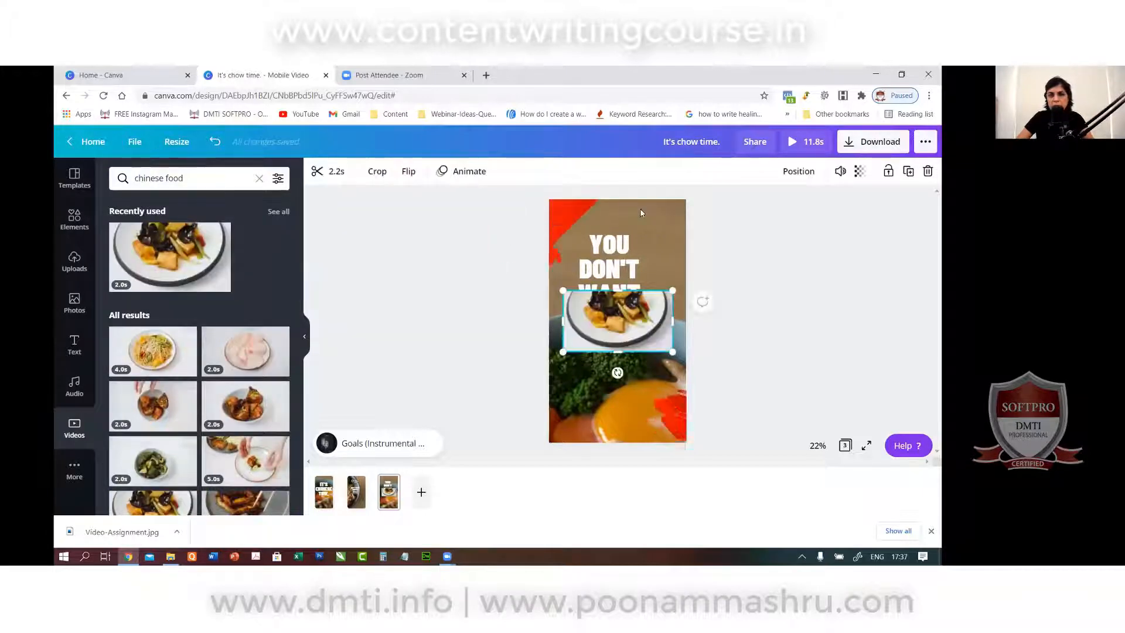
# Delete the old background video and enlarge the Chinese food clip over the page.
pyautogui.click(663, 224)
pyautogui.press('Delete')
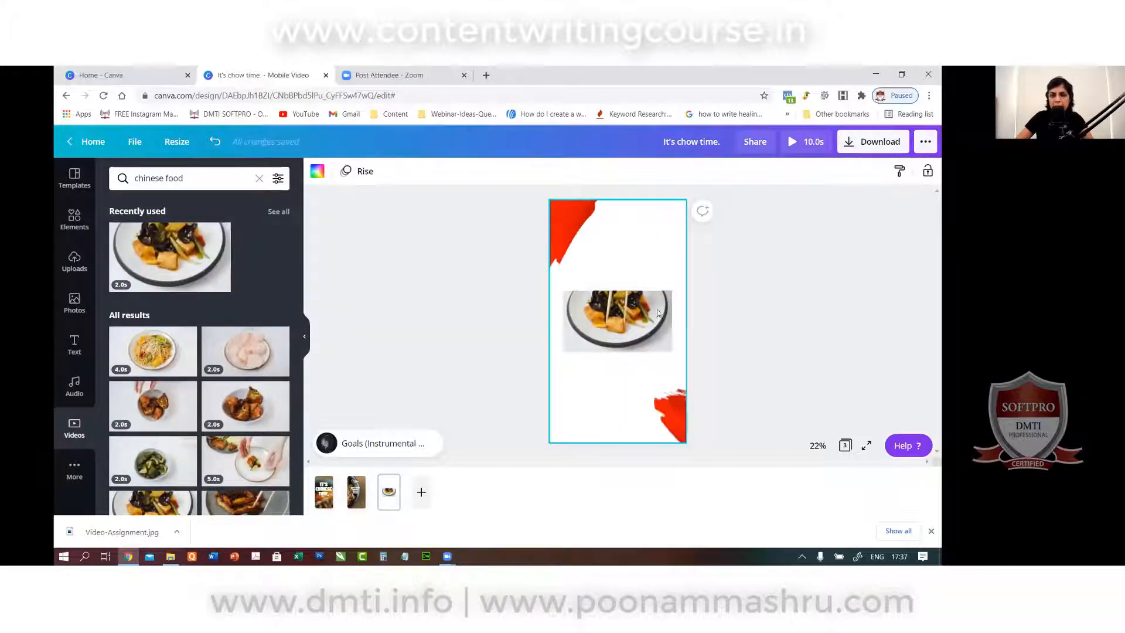
pyautogui.click(614, 309)
pyautogui.moveTo(614, 310); pyautogui.dragTo(591, 245)
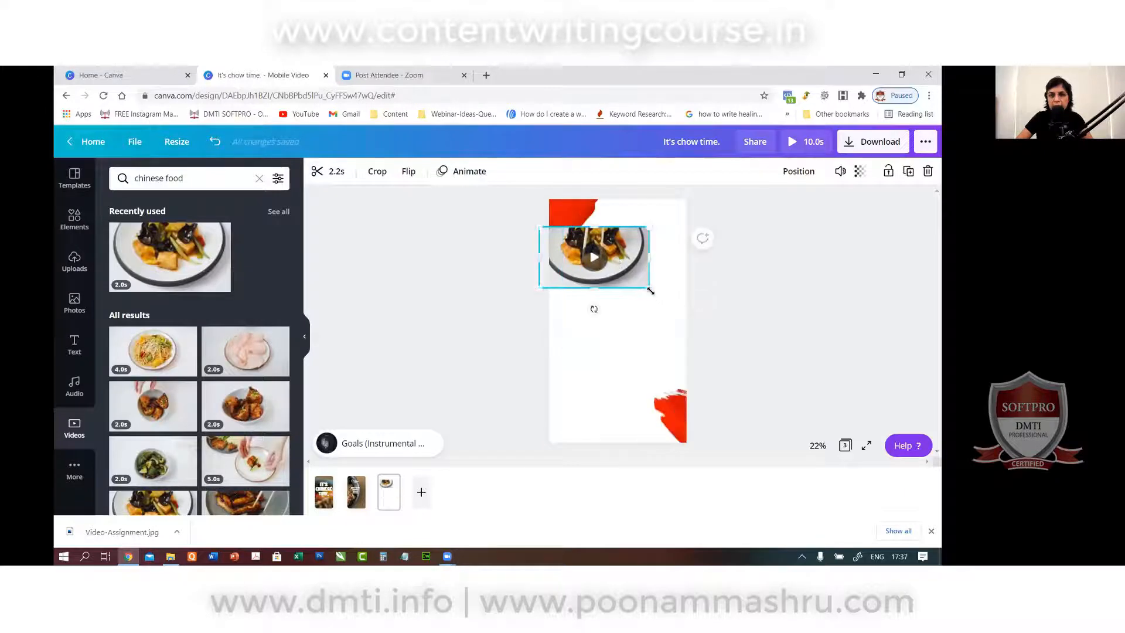
pyautogui.moveTo(649, 287); pyautogui.dragTo(788, 434)
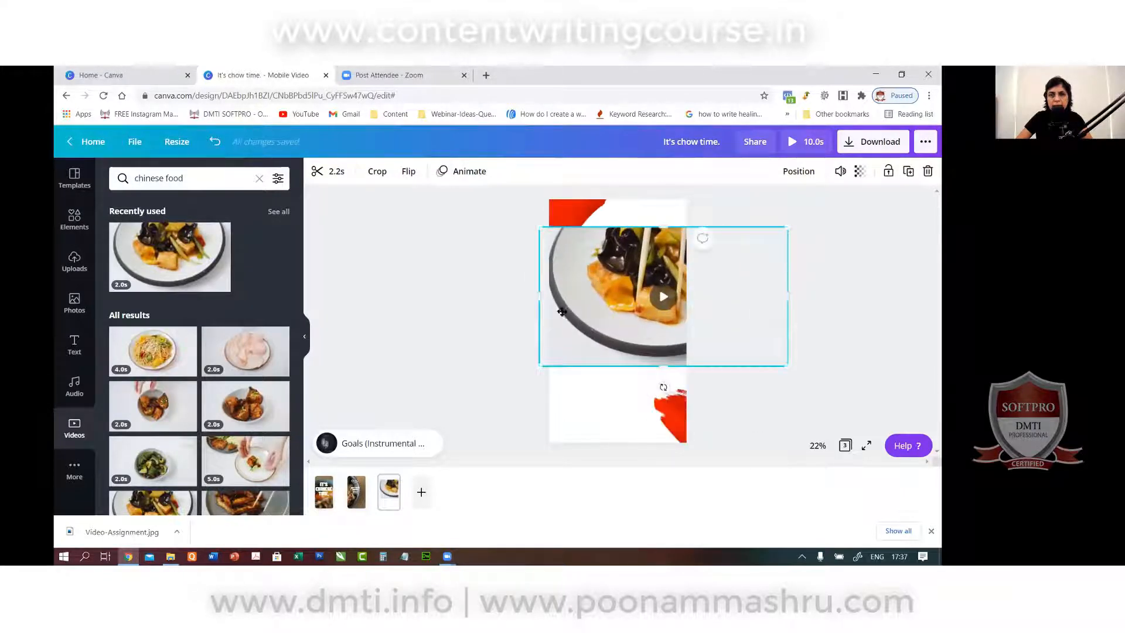
pyautogui.moveTo(596, 277); pyautogui.dragTo(555, 314)
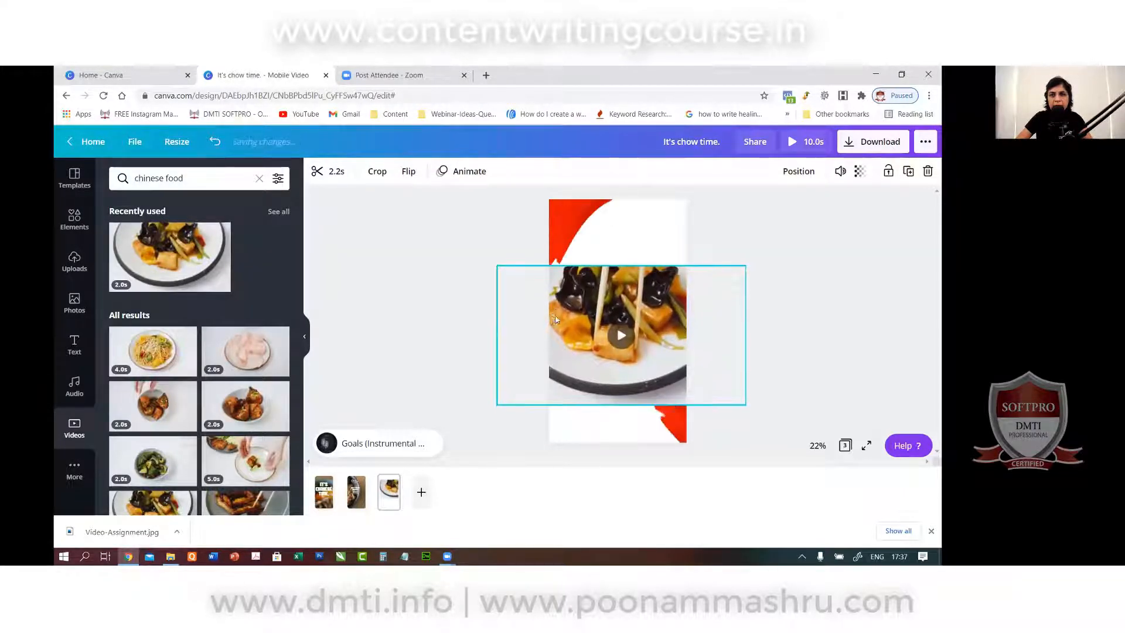
pyautogui.click(735, 233)
# Send the food clip to the back, stretch it to cover the page, and centre the headline.
pyautogui.click(668, 292)
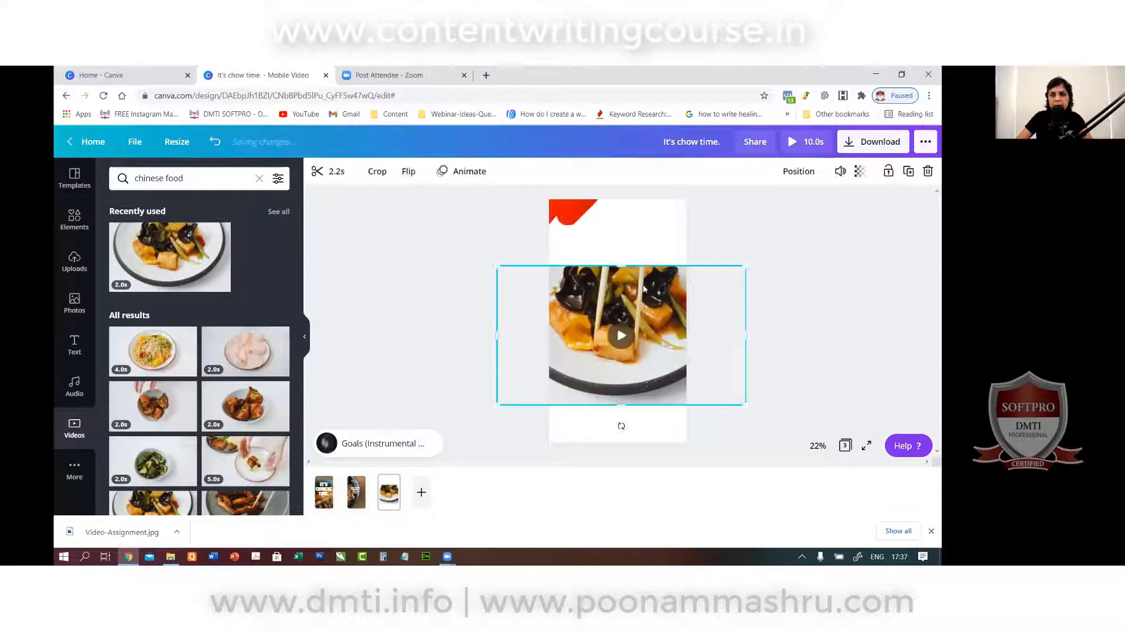
pyautogui.click(802, 171)
pyautogui.click(736, 231)
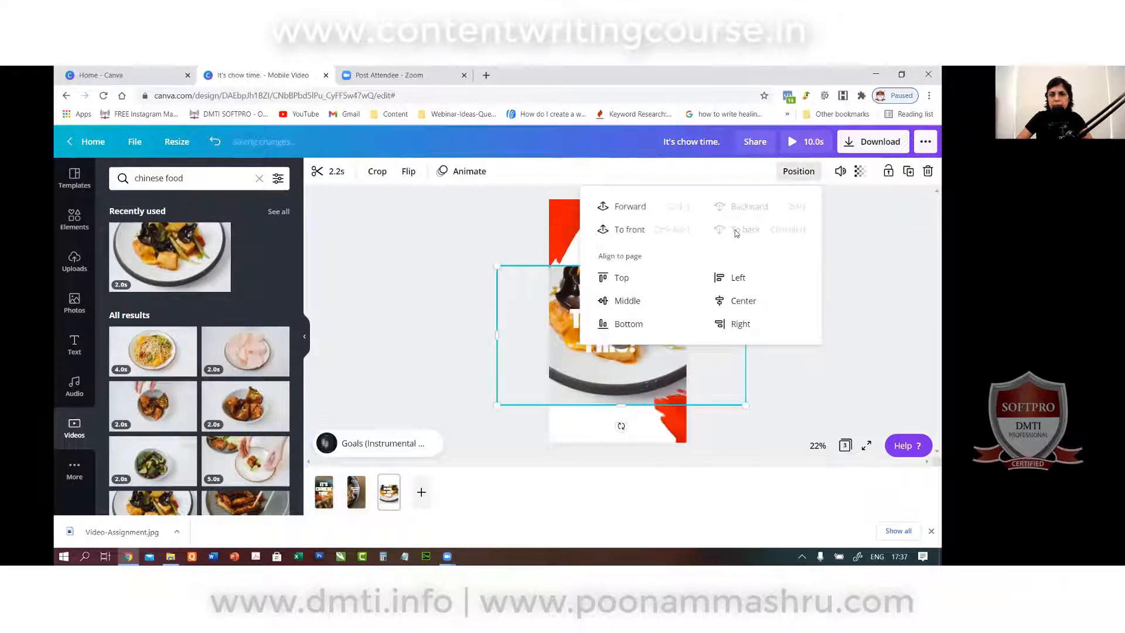
pyautogui.click(838, 378)
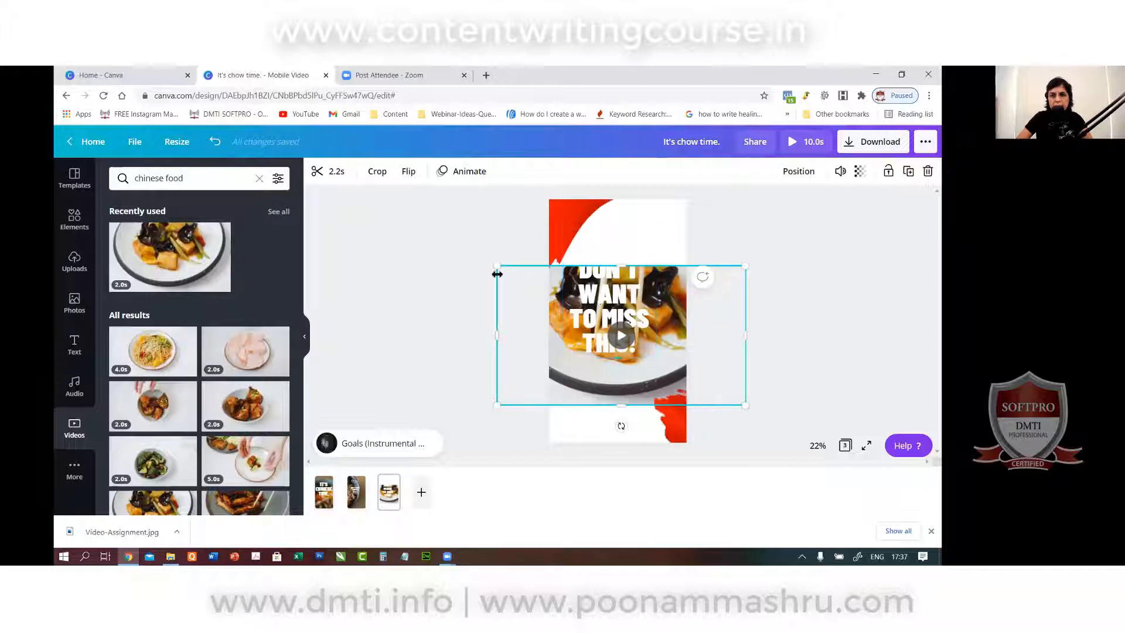
pyautogui.moveTo(497, 274); pyautogui.dragTo(399, 171)
pyautogui.moveTo(749, 406); pyautogui.dragTo(832, 475)
pyautogui.click(346, 240)
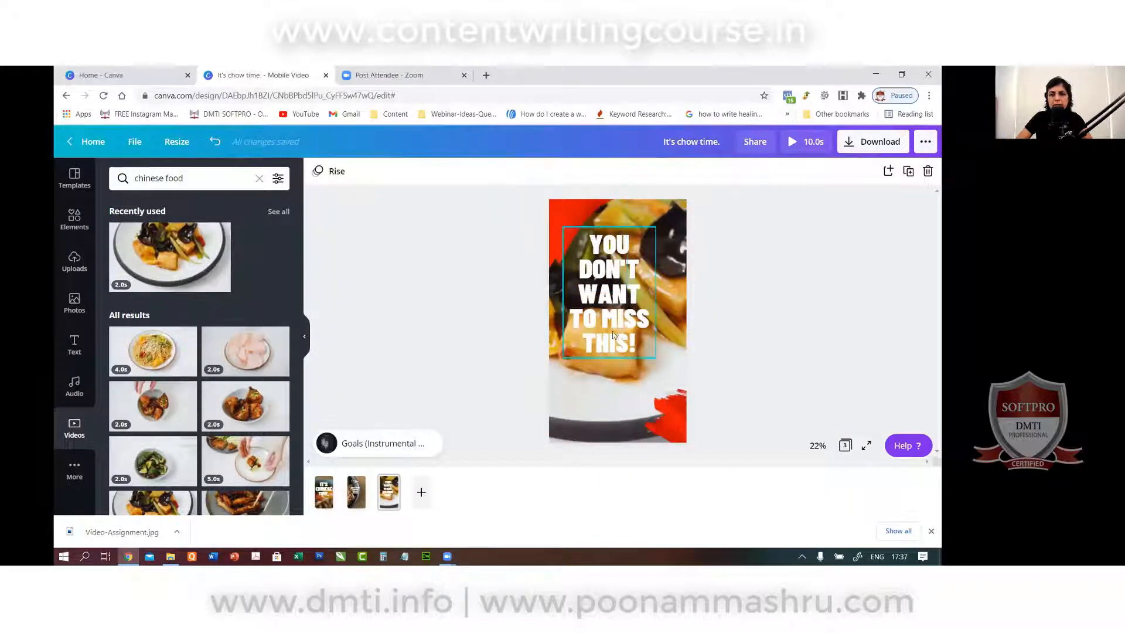
pyautogui.moveTo(613, 331); pyautogui.dragTo(622, 343)
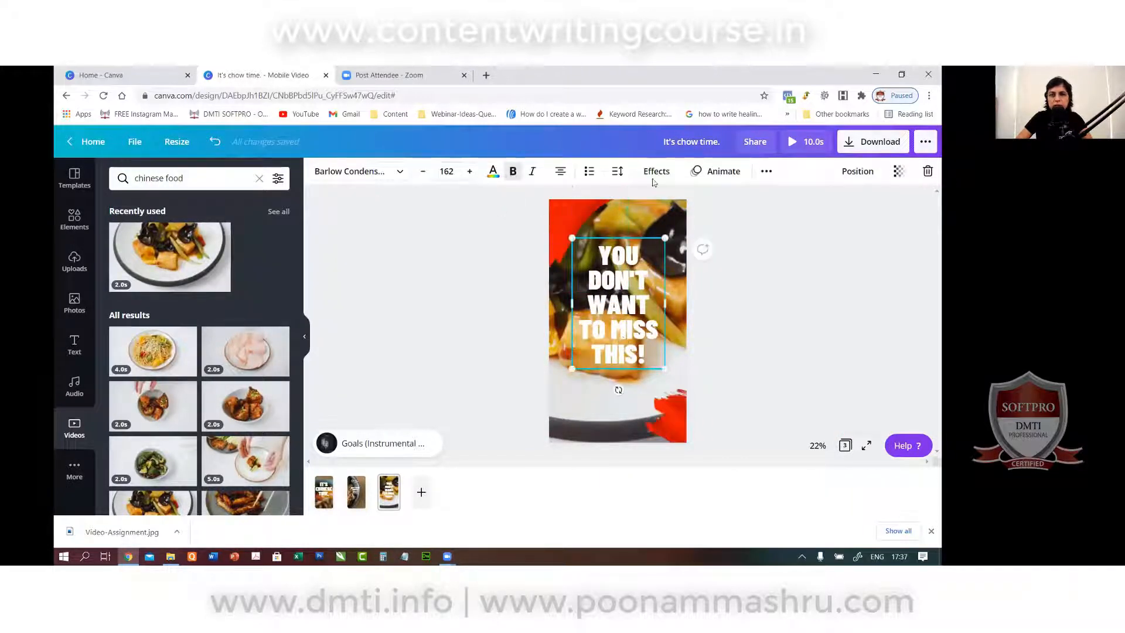
pyautogui.click(588, 221)
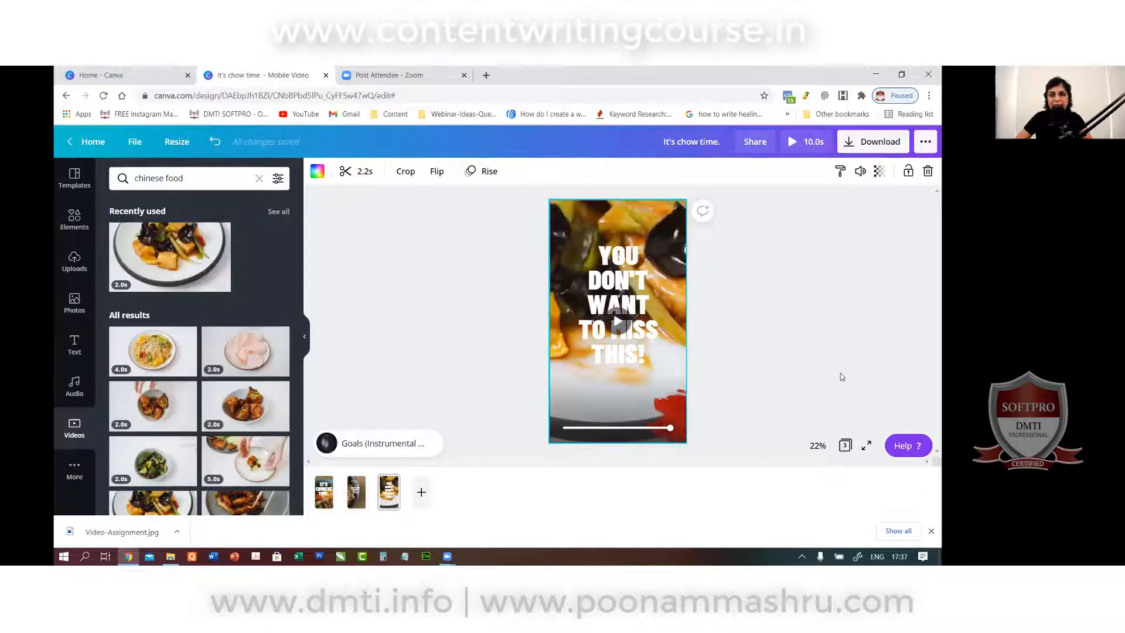
pyautogui.click(792, 142)
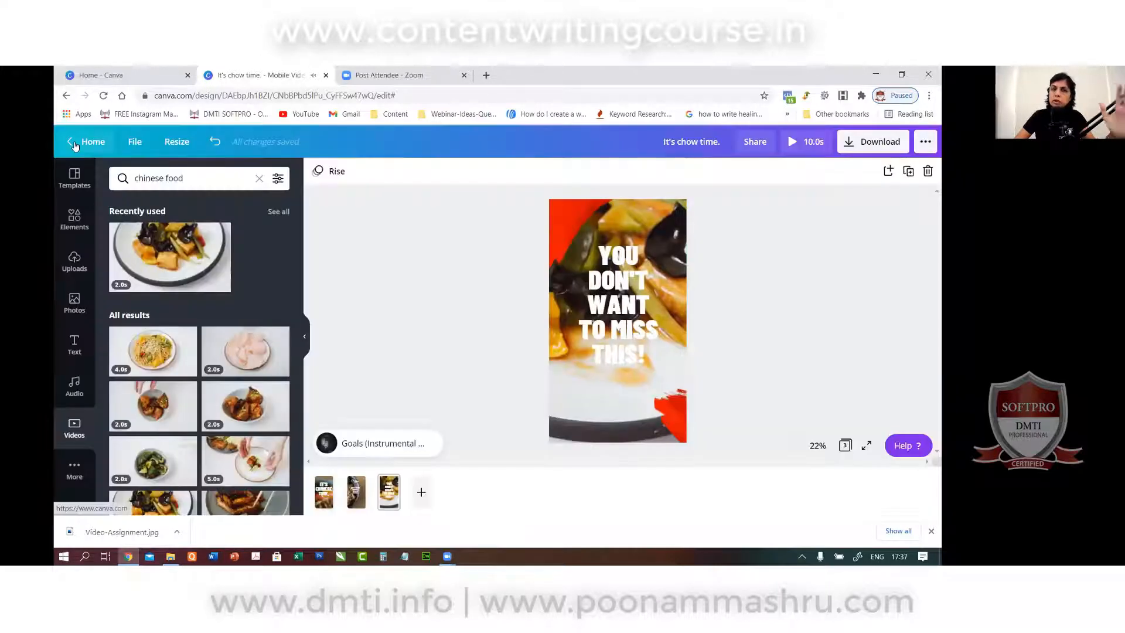
pyautogui.click(80, 142)
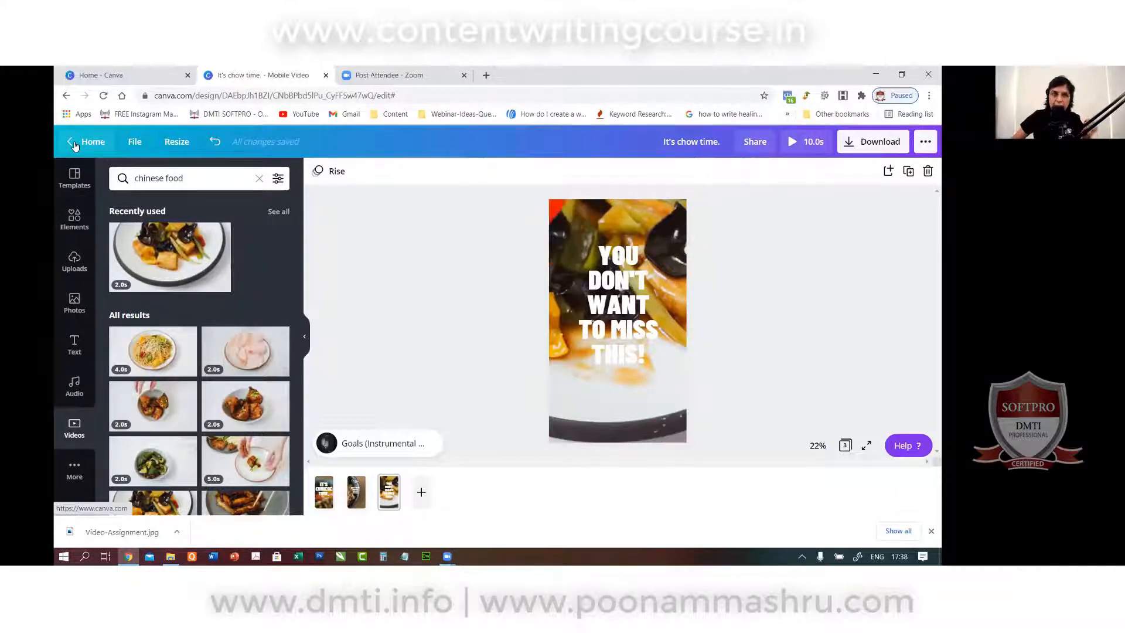
# Return to the Canva home page and create a new YouTube Video Ad design.
pyautogui.click(73, 143)
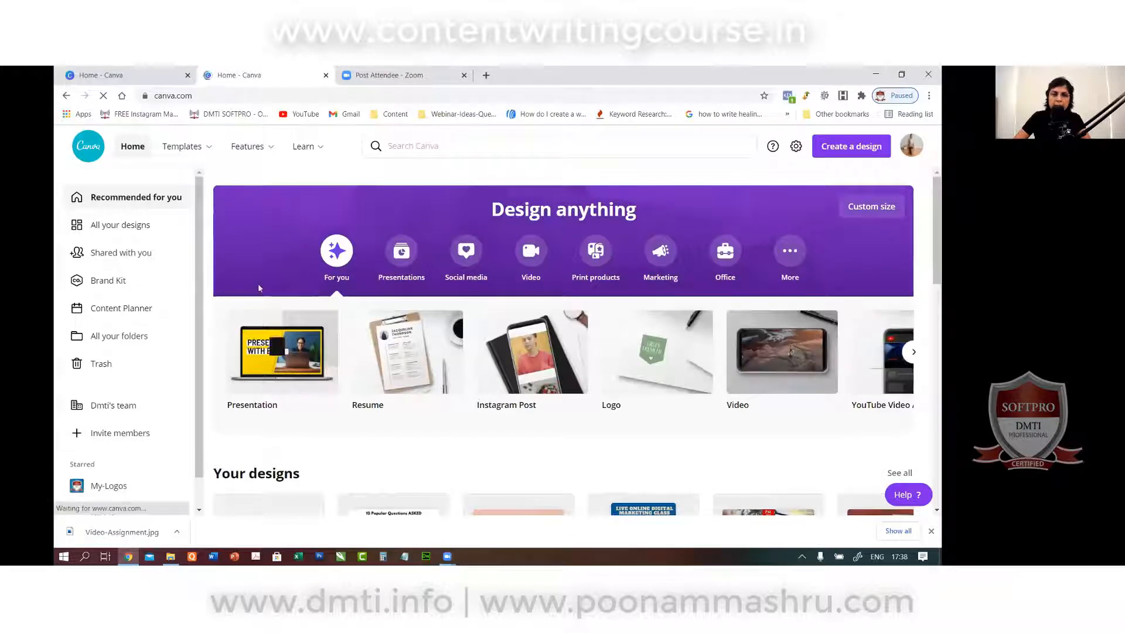
pyautogui.scroll(-2, 519, 335)
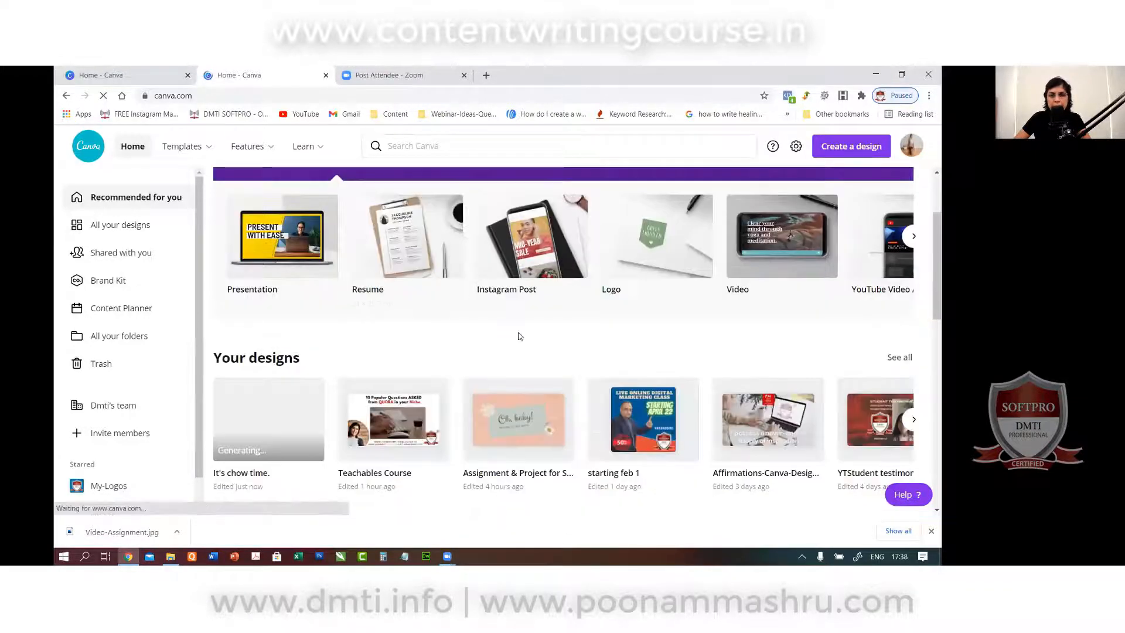
pyautogui.click(774, 251)
pyautogui.click(531, 268)
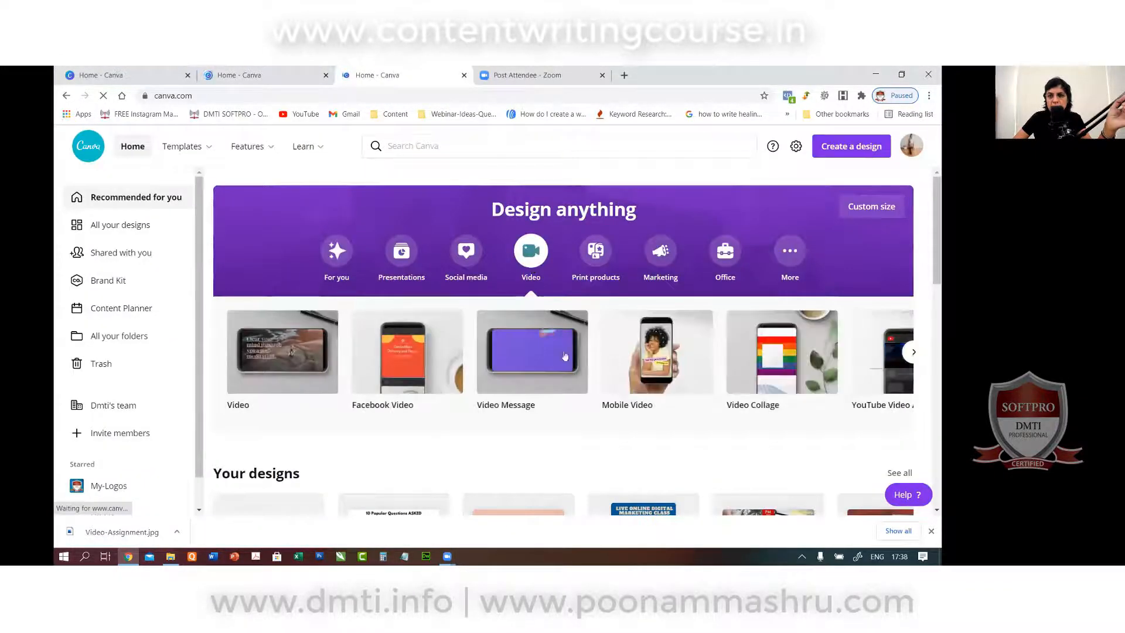
pyautogui.click(913, 352)
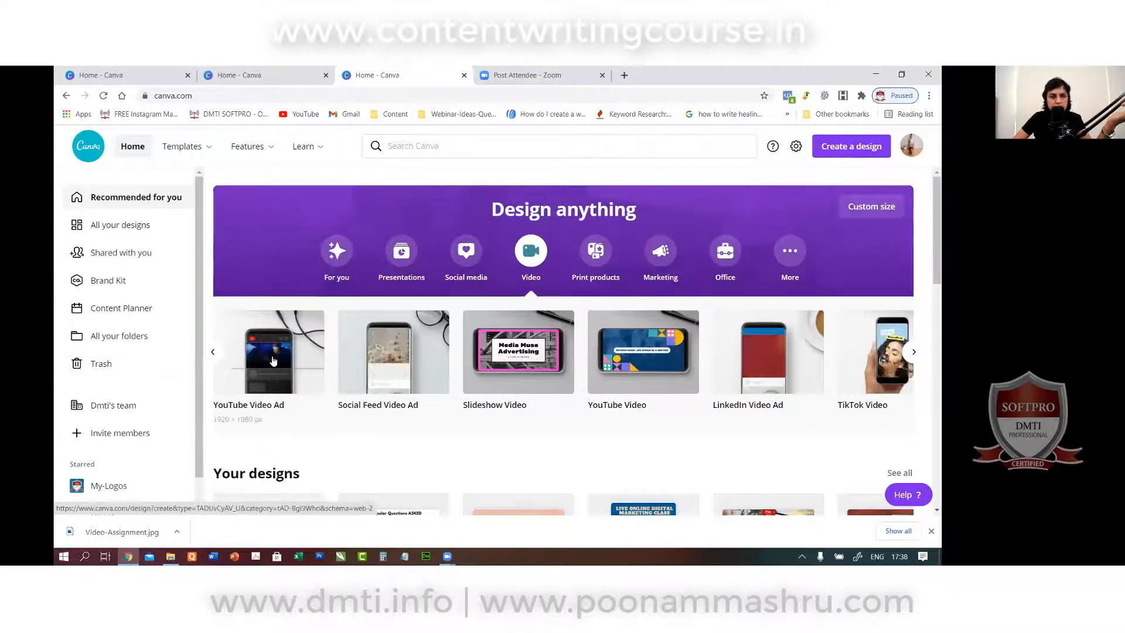
pyautogui.click(272, 360)
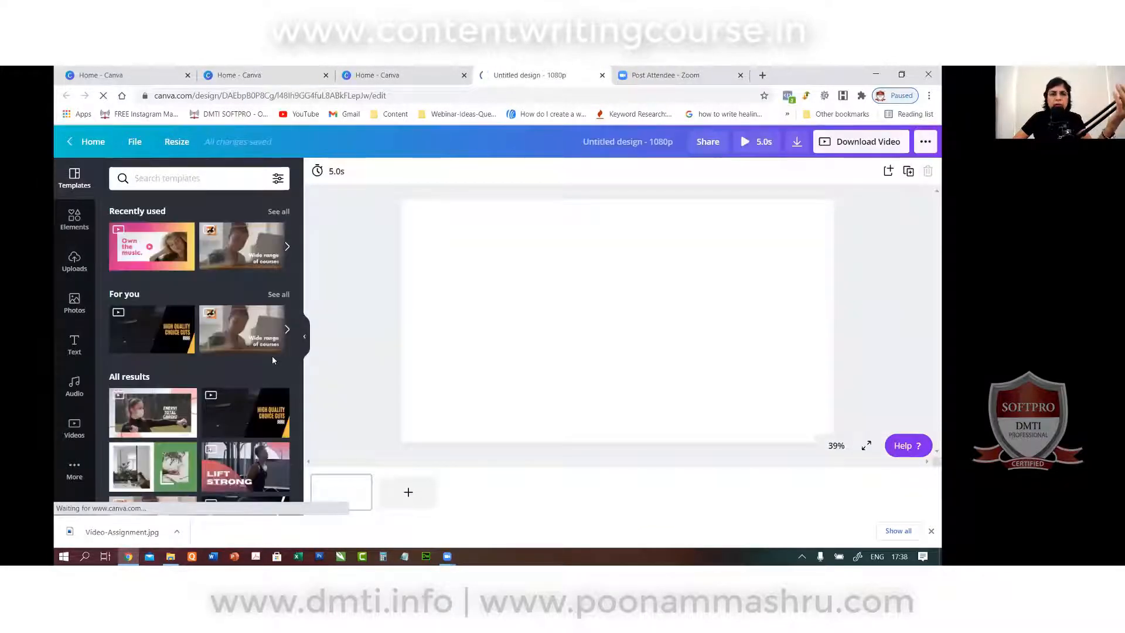
# Search templates for 'fitness' and open the Black and Violet Fitness Gym Soft Gradients video ad.
pyautogui.scroll(-7, 226, 385)
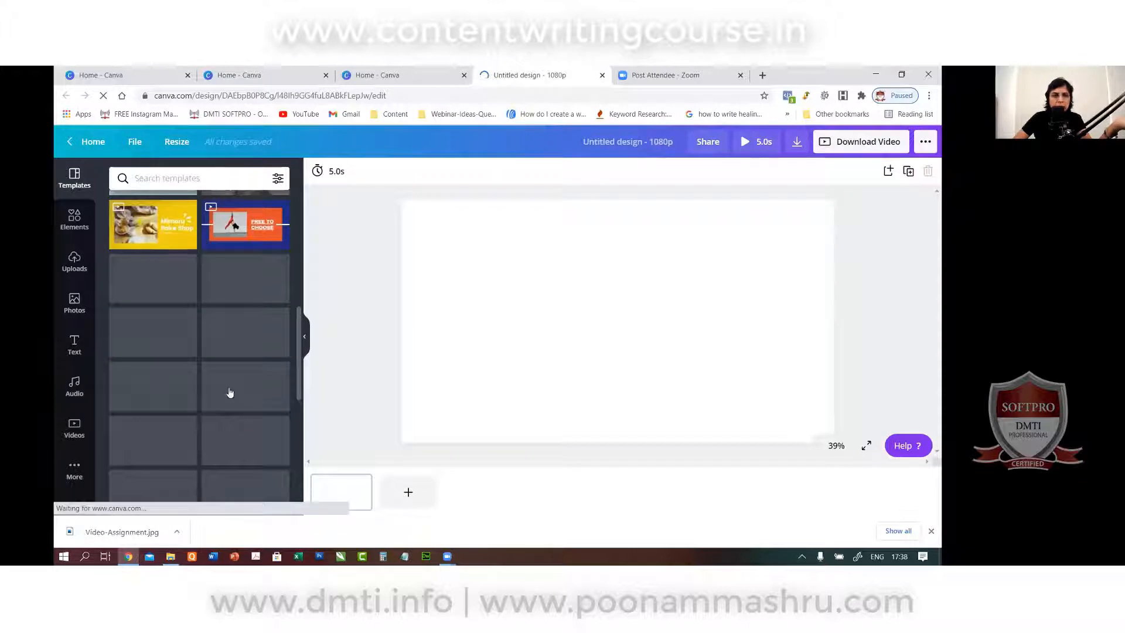
pyautogui.scroll(-3, 202, 338)
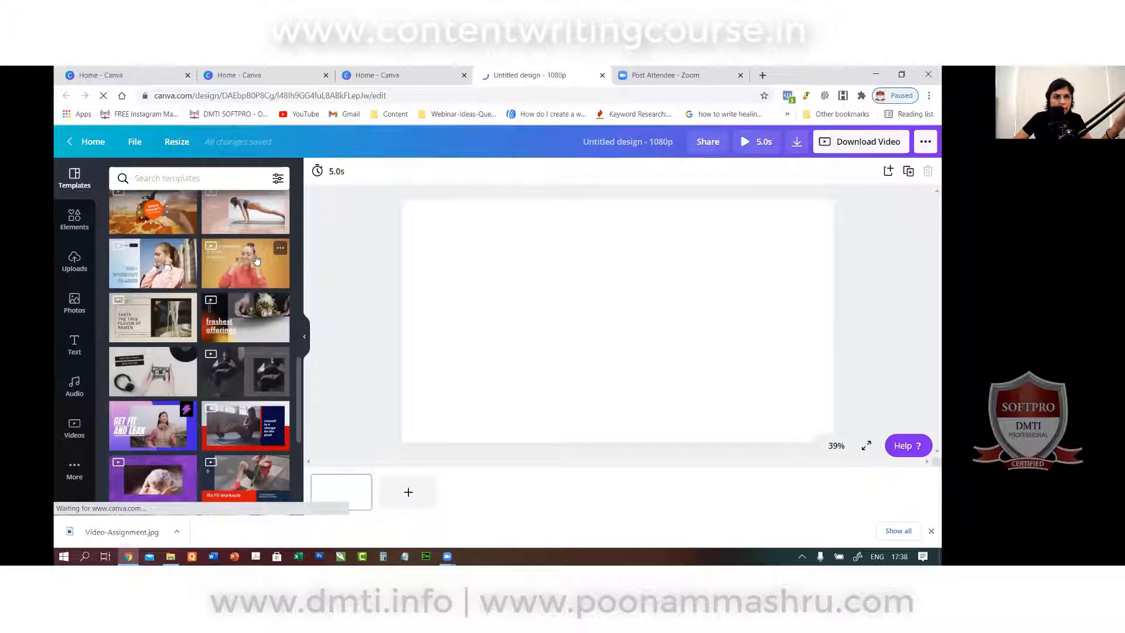
pyautogui.scroll(-3, 263, 385)
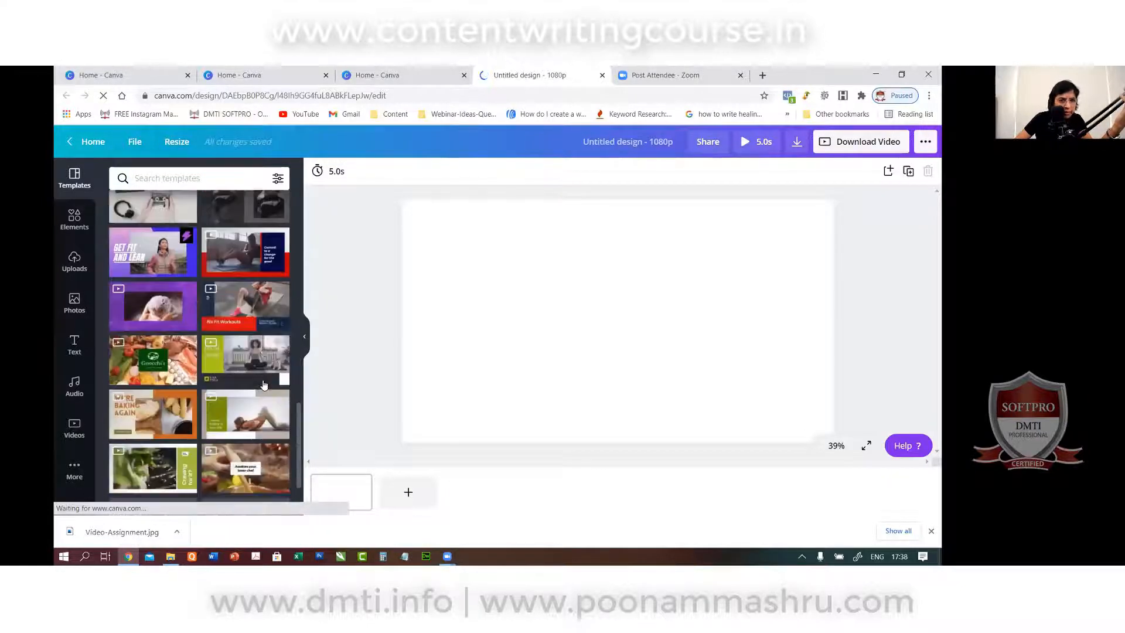
pyautogui.click(203, 179)
pyautogui.write('f')
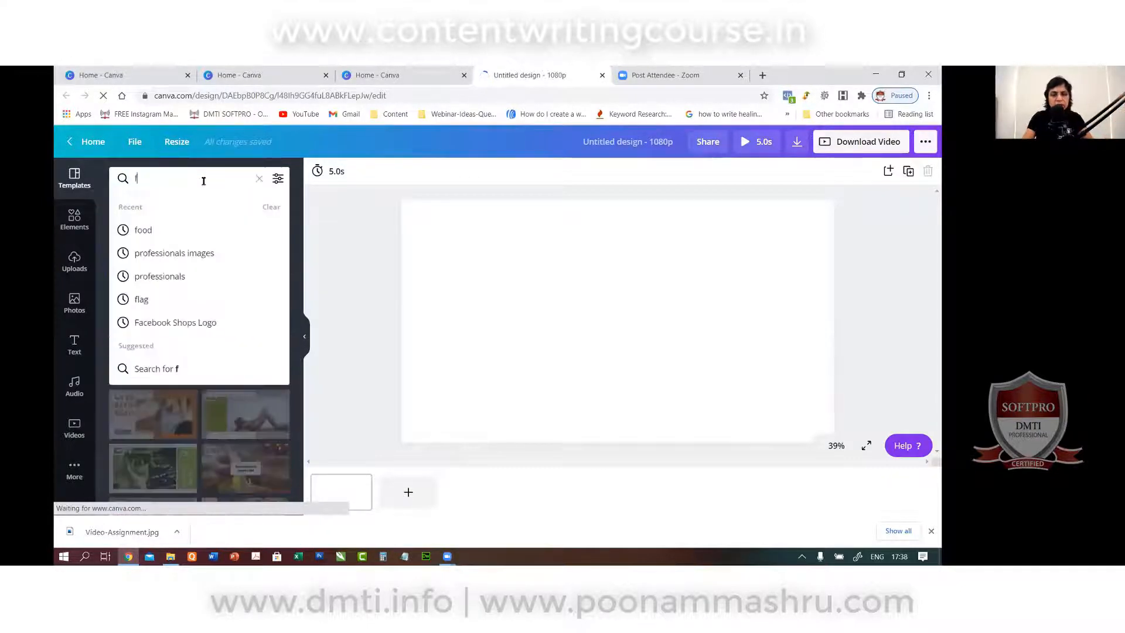
pyautogui.write('itness')
pyautogui.press('Return')
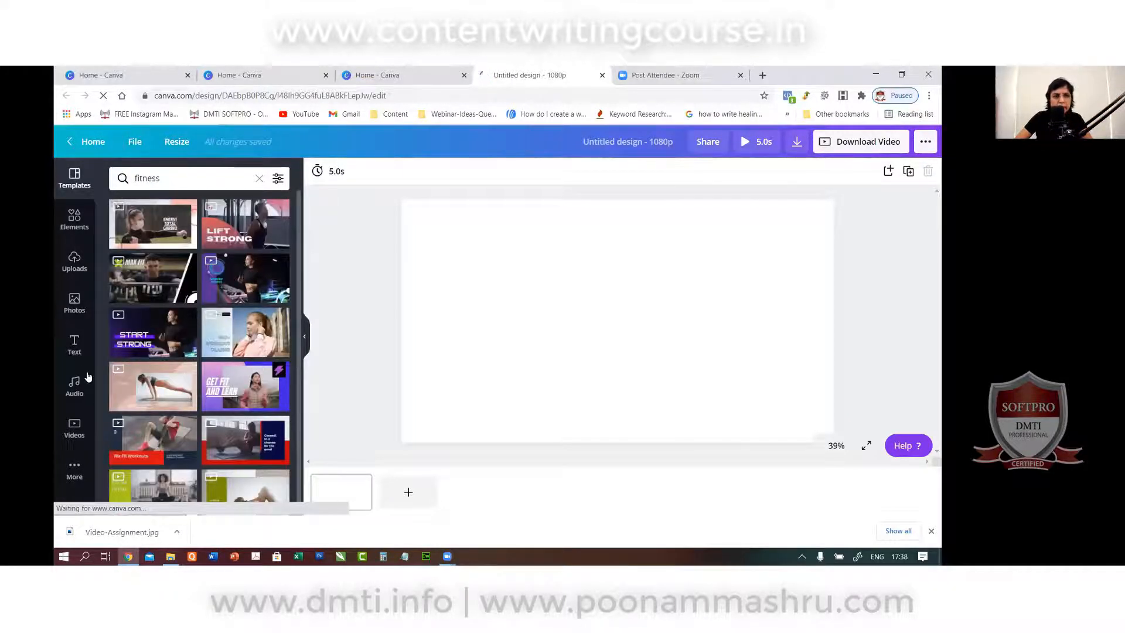
pyautogui.click(163, 339)
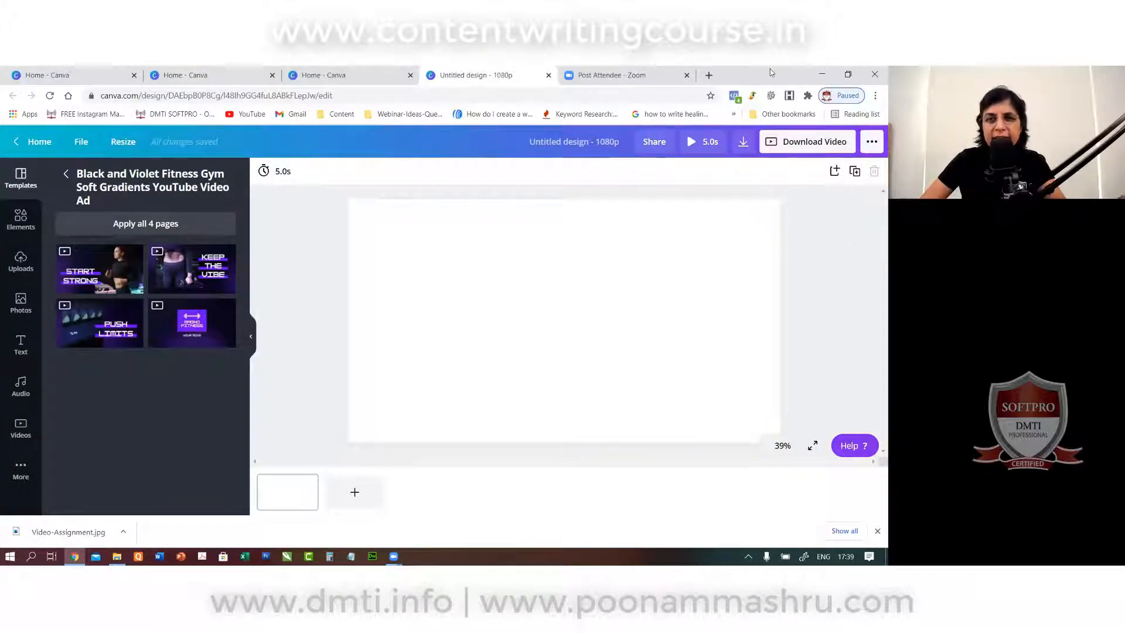
# Apply all four template pages to the design and start the 15.0s full-screen preview.
pyautogui.click(120, 223)
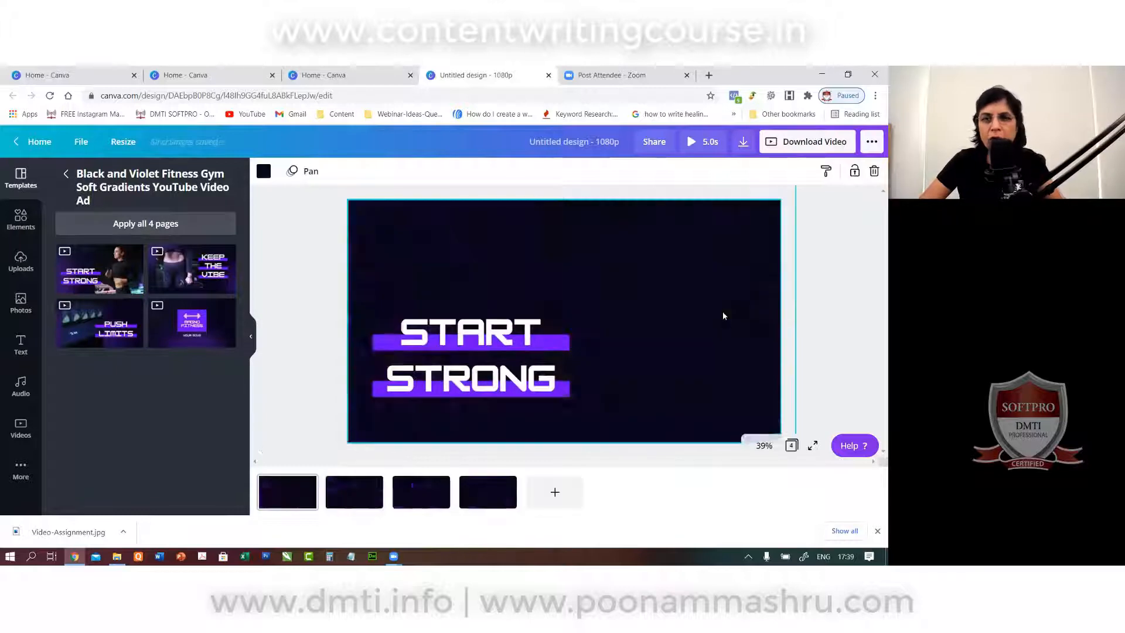
pyautogui.click(685, 339)
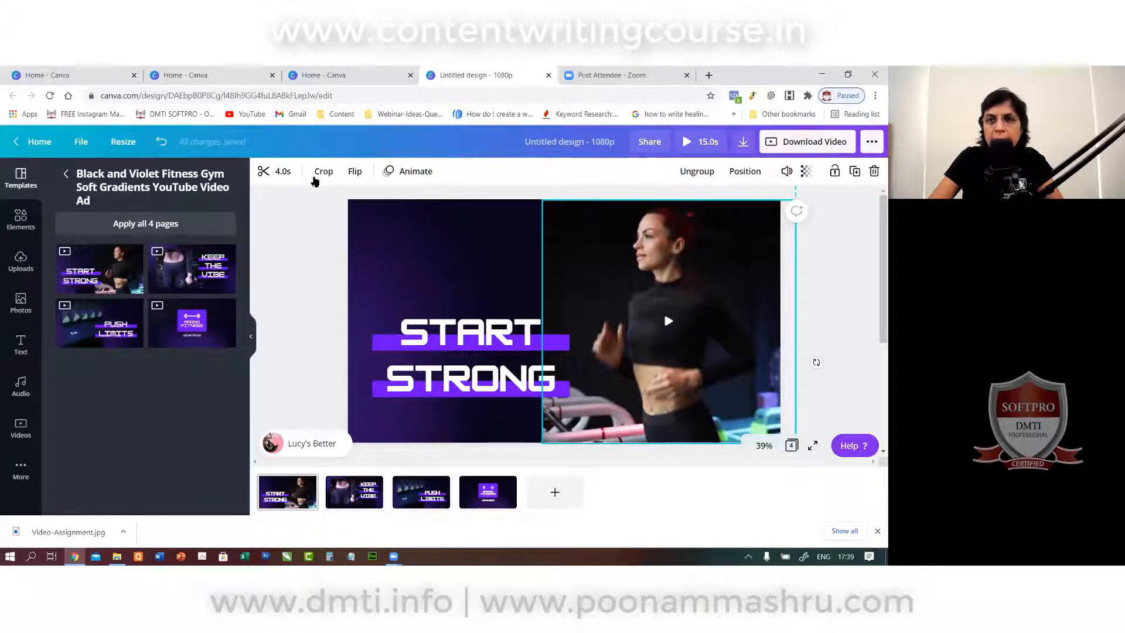
pyautogui.click(710, 140)
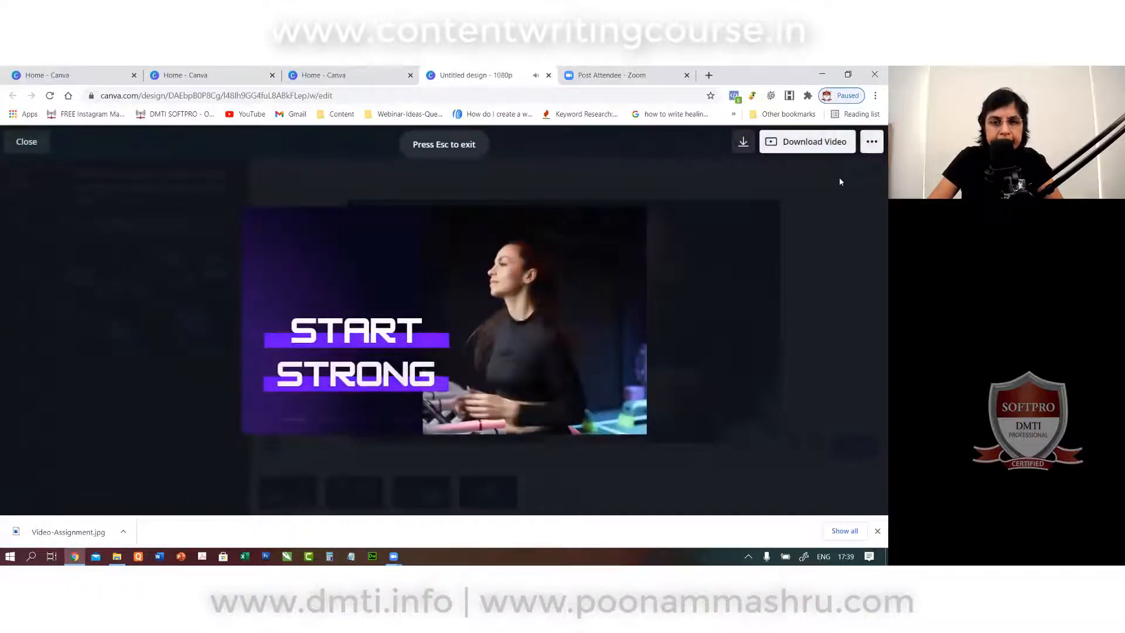
# Watch the 15-second preview through to the logo end card, then close it.
pyautogui.click(597, 418)
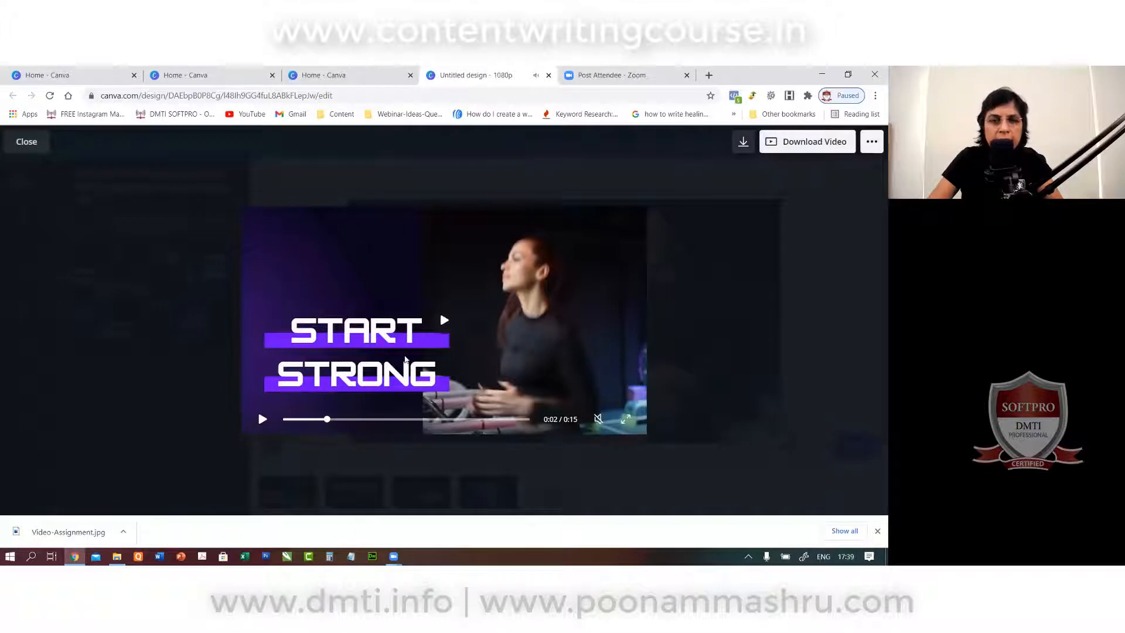
pyautogui.click(443, 323)
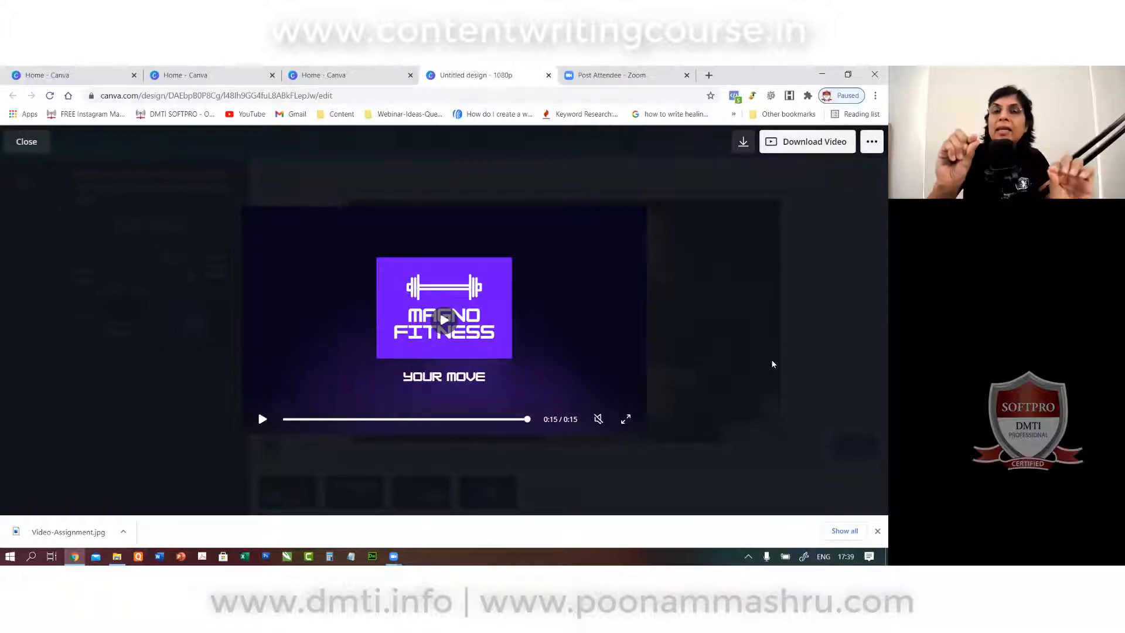
pyautogui.click(27, 142)
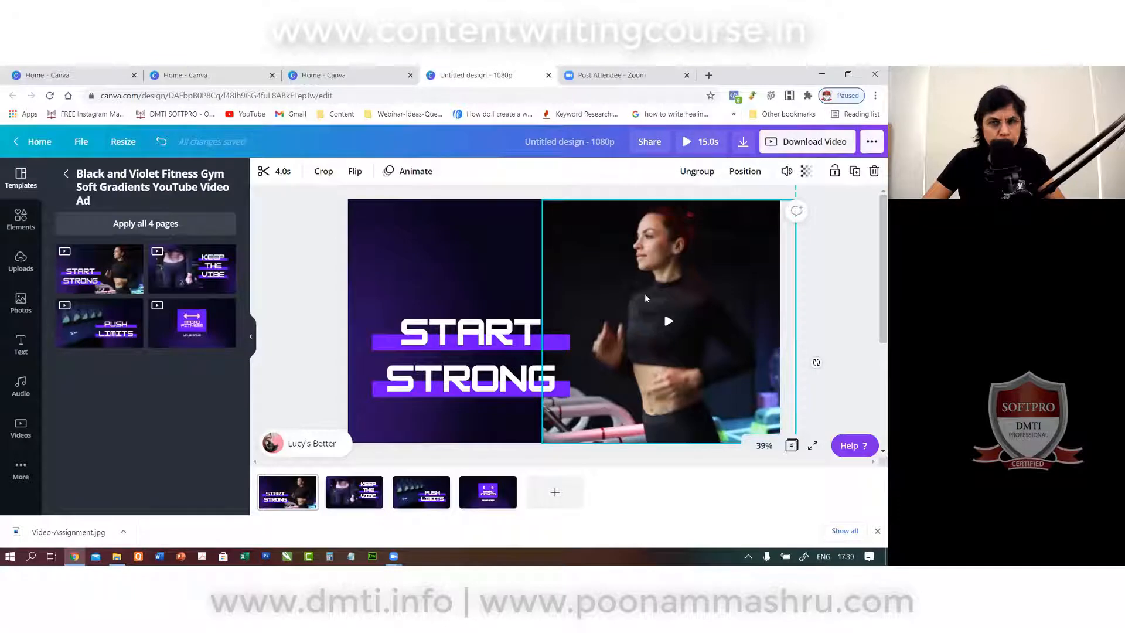
# Search the stock video library for 'fitness instructor' and browse the results.
pyautogui.click(182, 228)
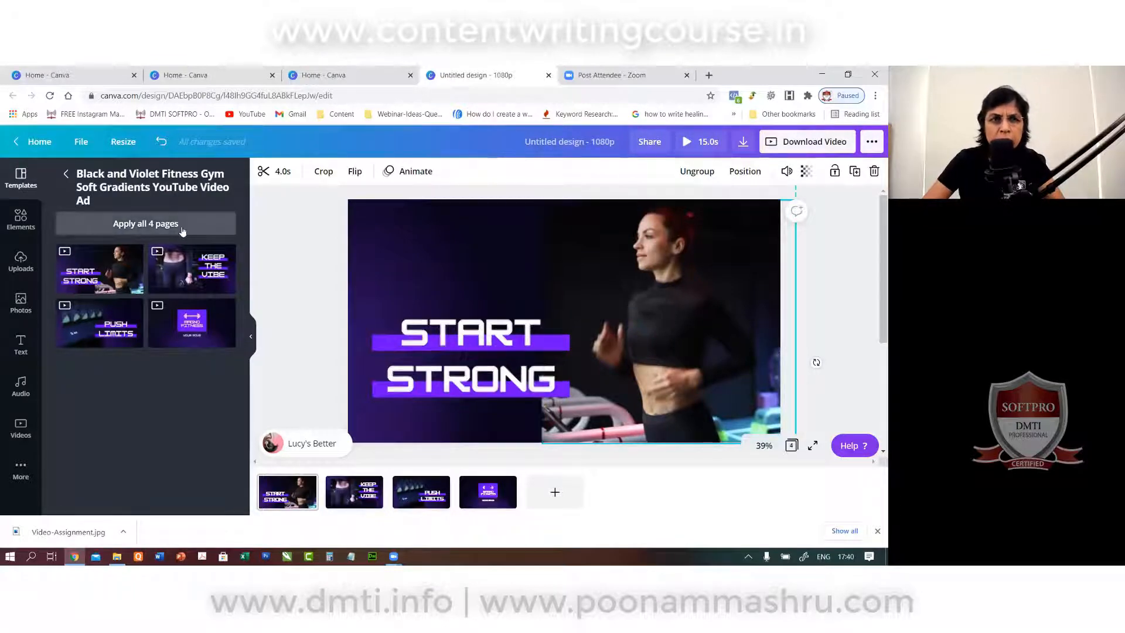
pyautogui.click(31, 178)
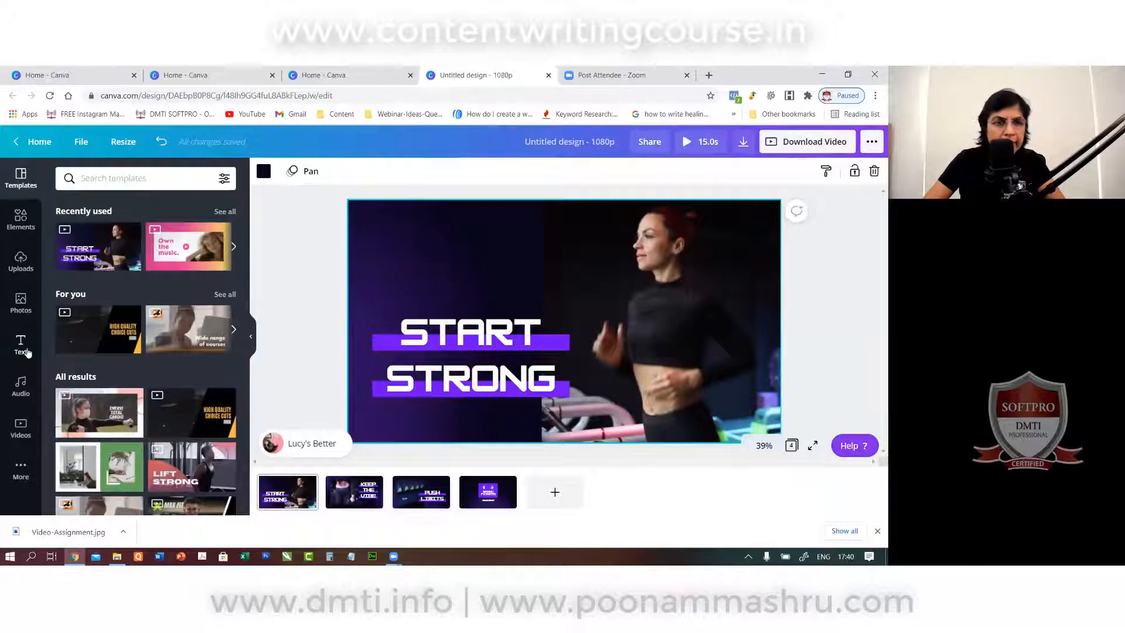
pyautogui.click(21, 429)
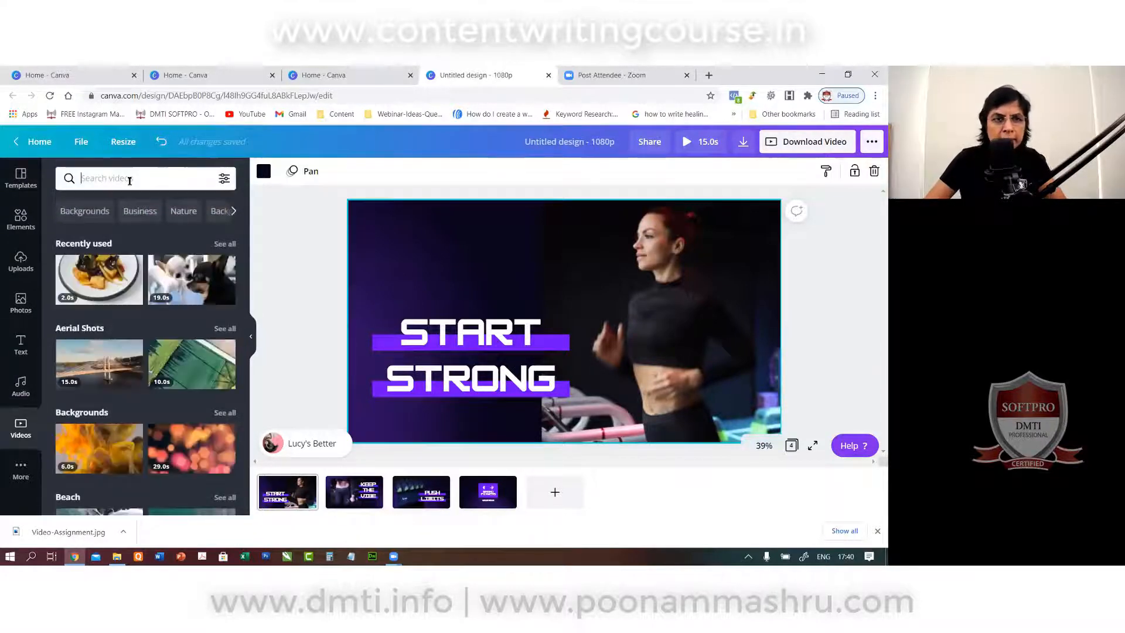
pyautogui.write('fitne')
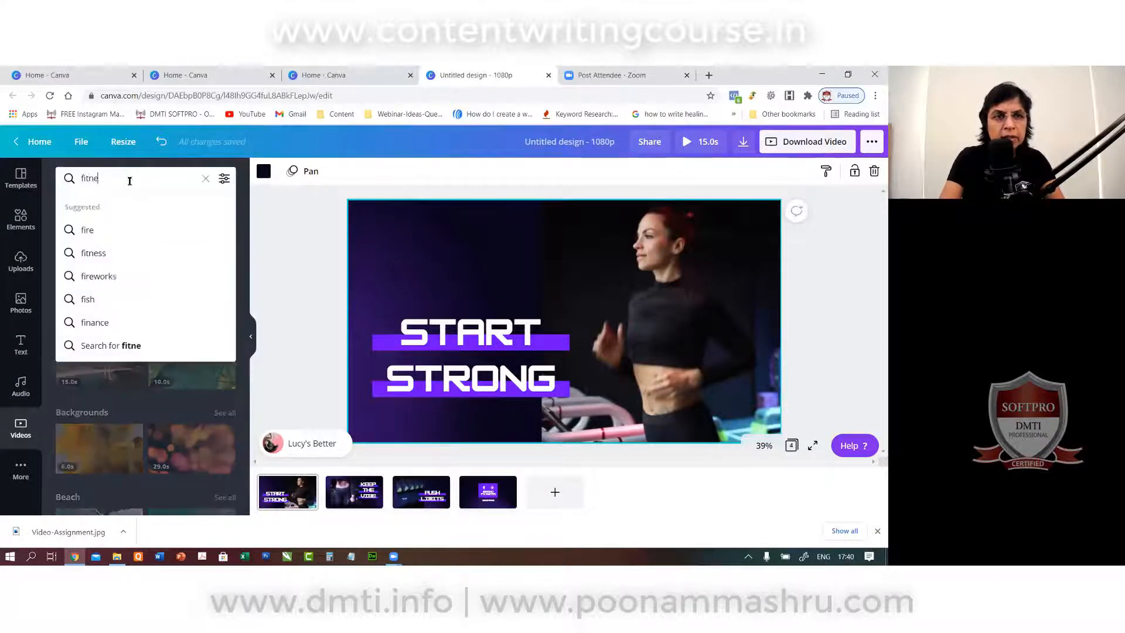
pyautogui.write('ss instructor')
pyautogui.press('Return')
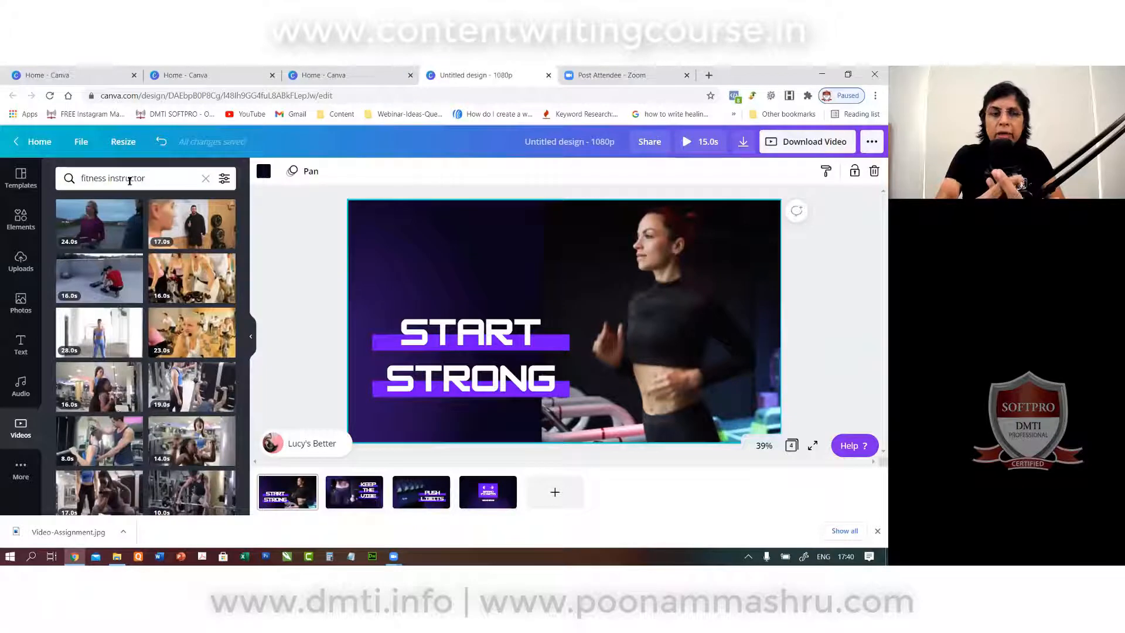
pyautogui.scroll(-5, 143, 350)
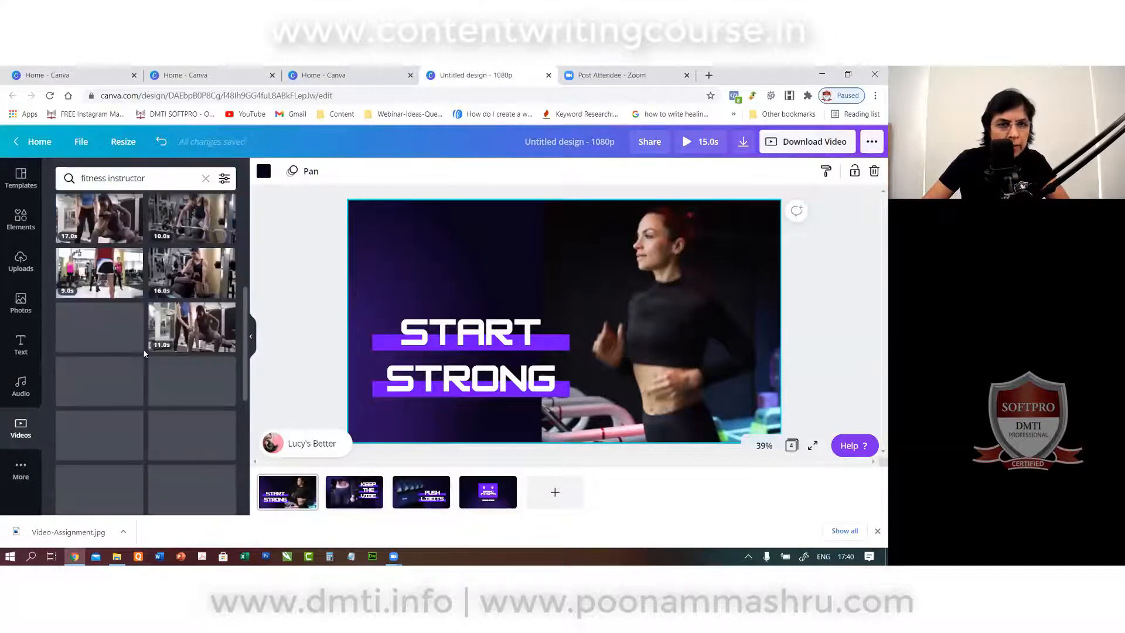
pyautogui.scroll(-4, 152, 389)
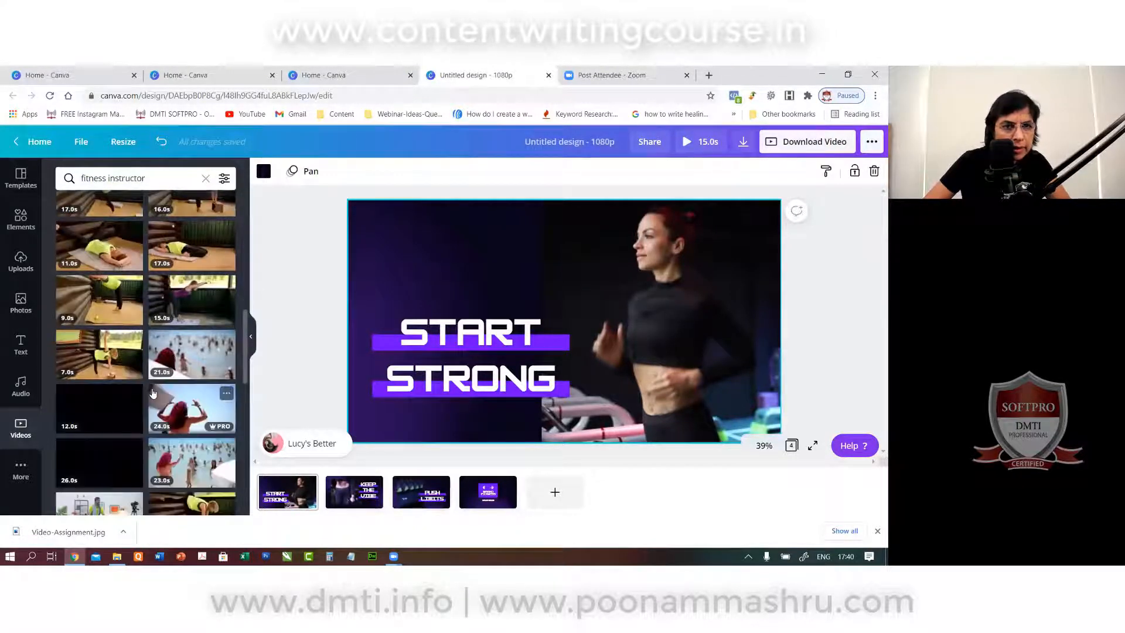
pyautogui.scroll(-3, 173, 466)
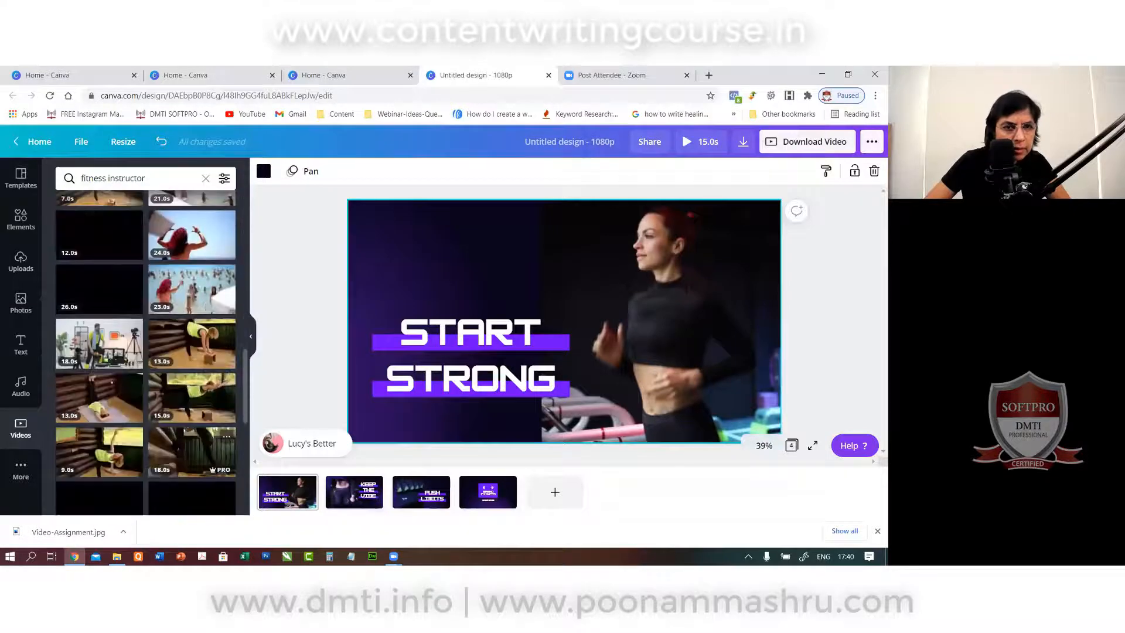
# Search videos for 'runner' and drop a runners clip onto the START STRONG page's video.
pyautogui.click(135, 180)
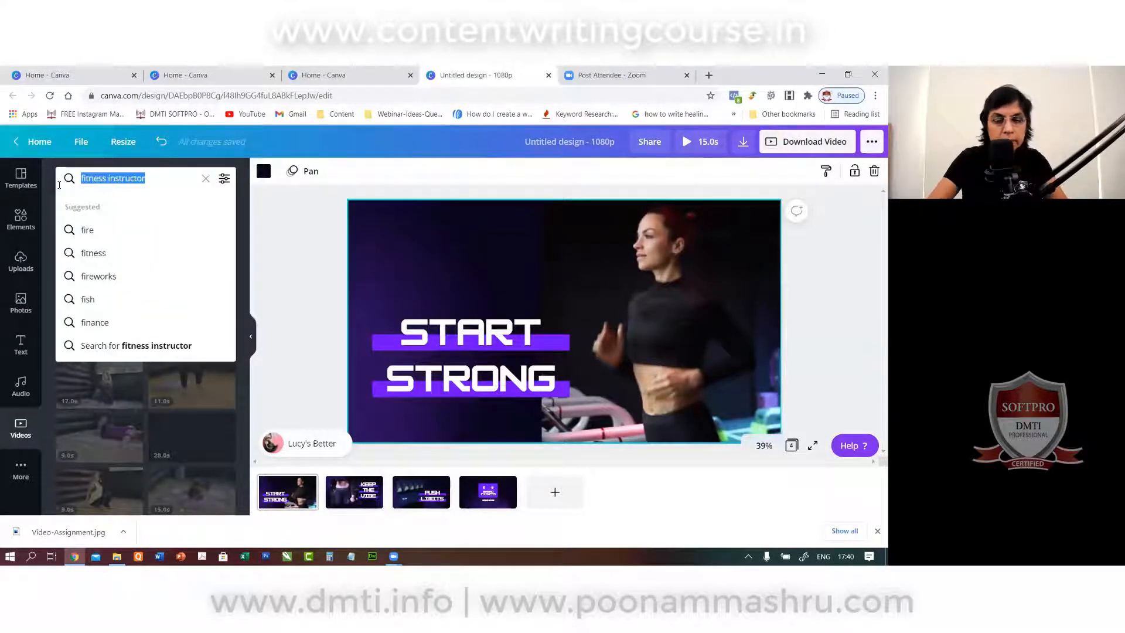
pyautogui.write('runn')
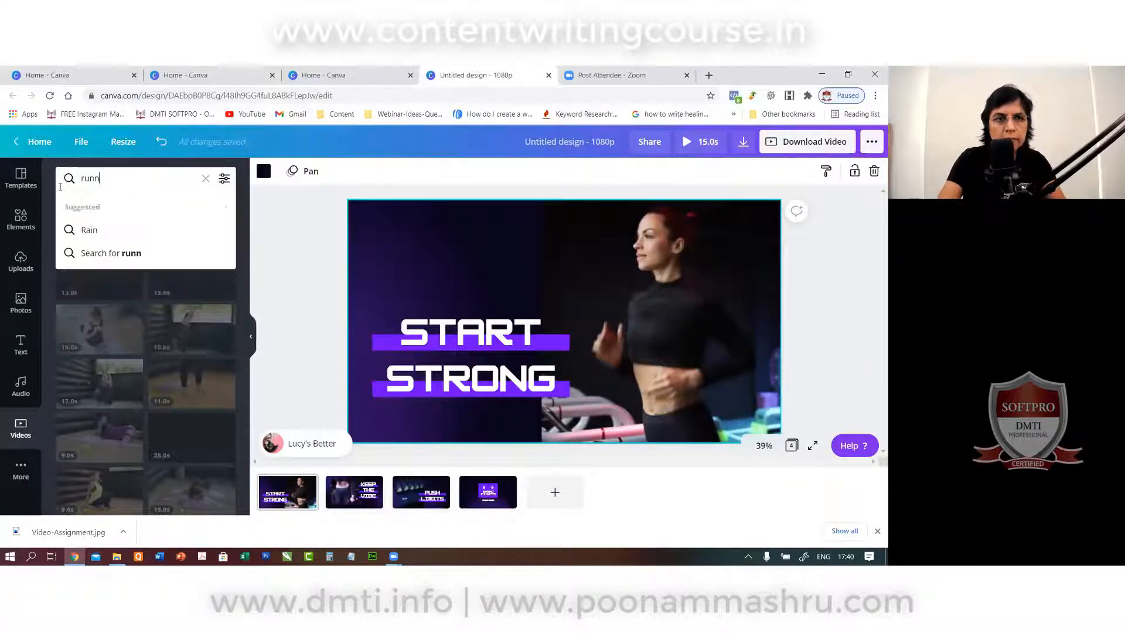
pyautogui.write('ing')
pyautogui.press('Return')
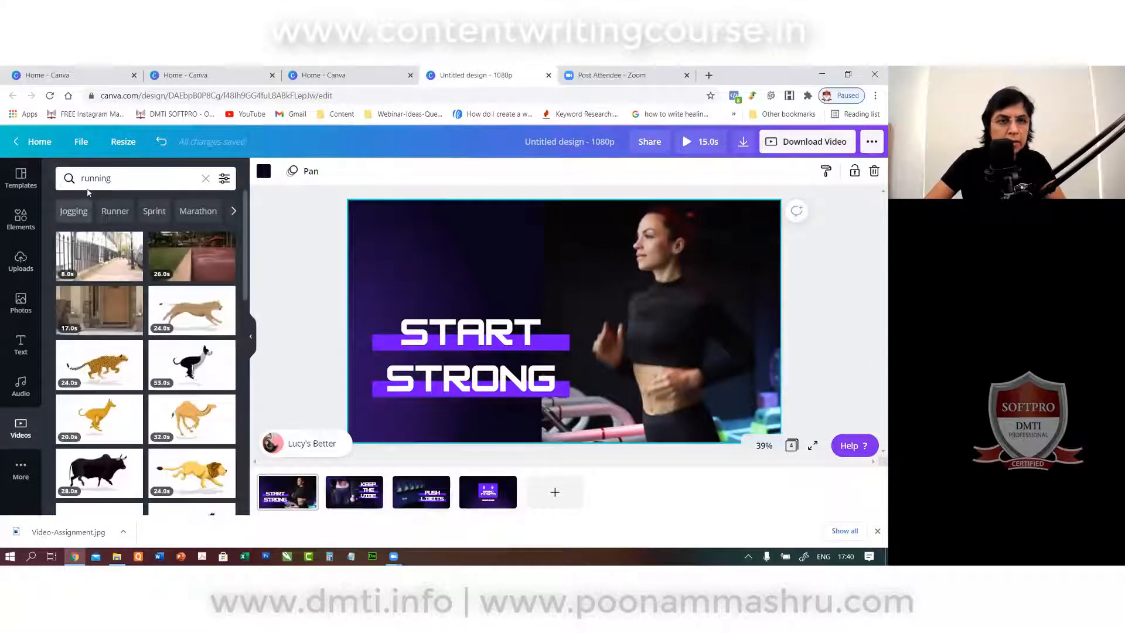
pyautogui.click(118, 179)
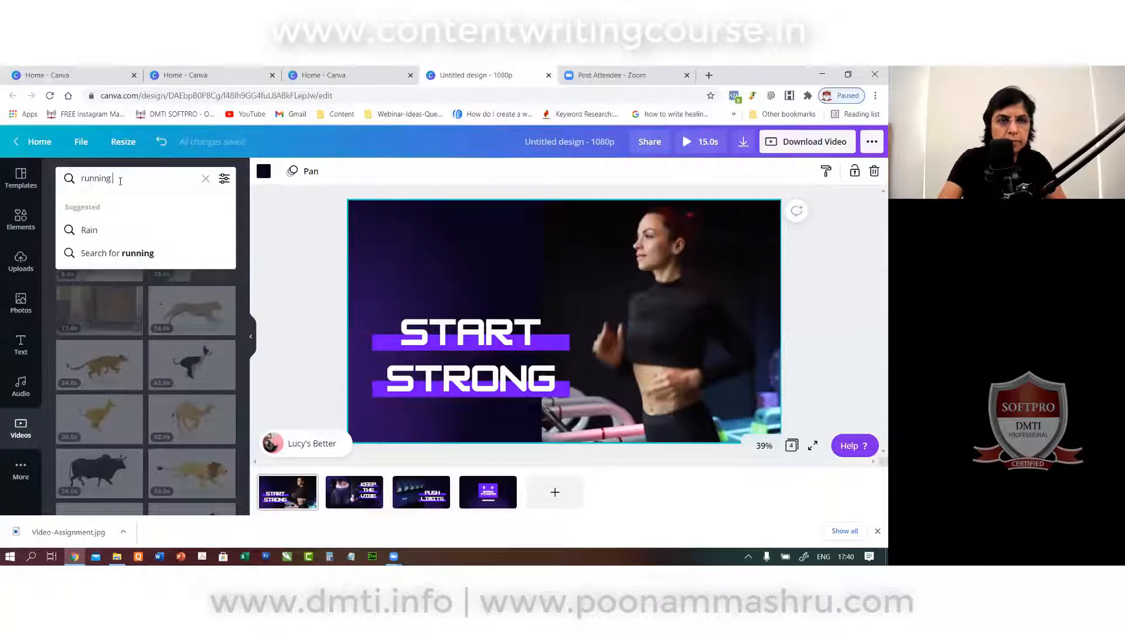
pyautogui.press('BackSpace')
pyautogui.press('BackSpace')
pyautogui.press('BackSpace')
pyautogui.write('er')
pyautogui.press('Return')
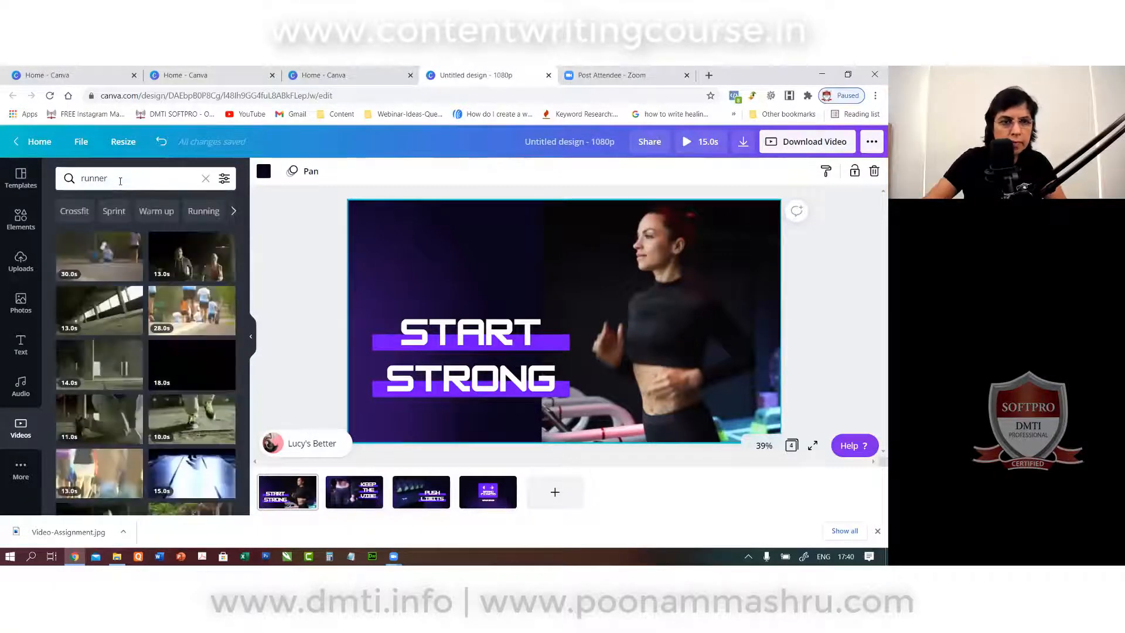
pyautogui.scroll(-5, 133, 317)
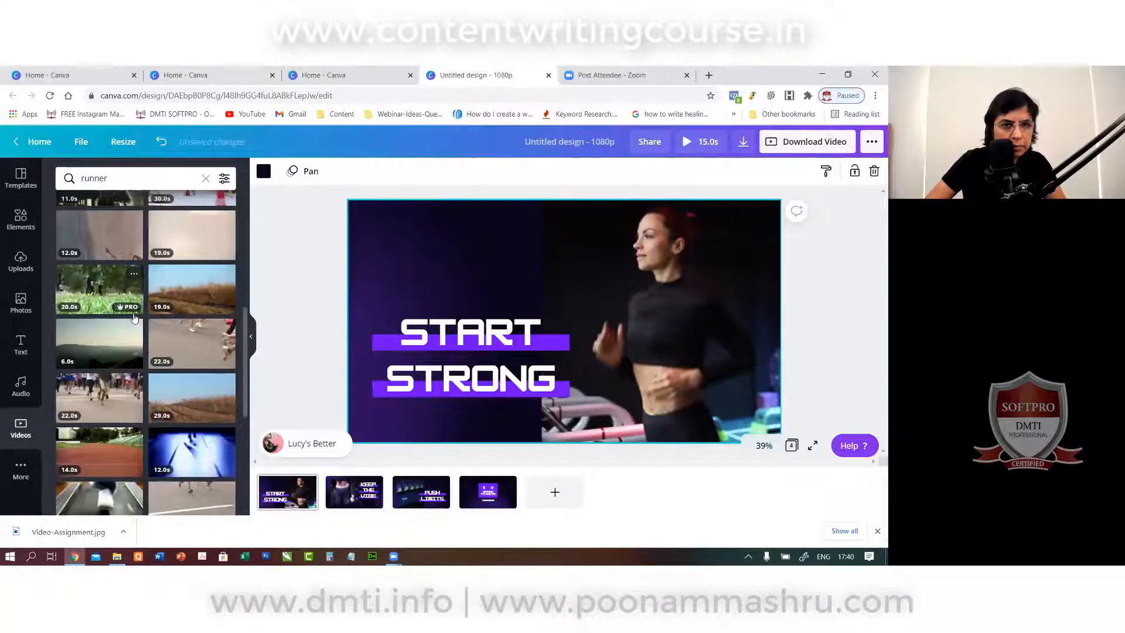
pyautogui.moveTo(134, 318); pyautogui.dragTo(663, 298)
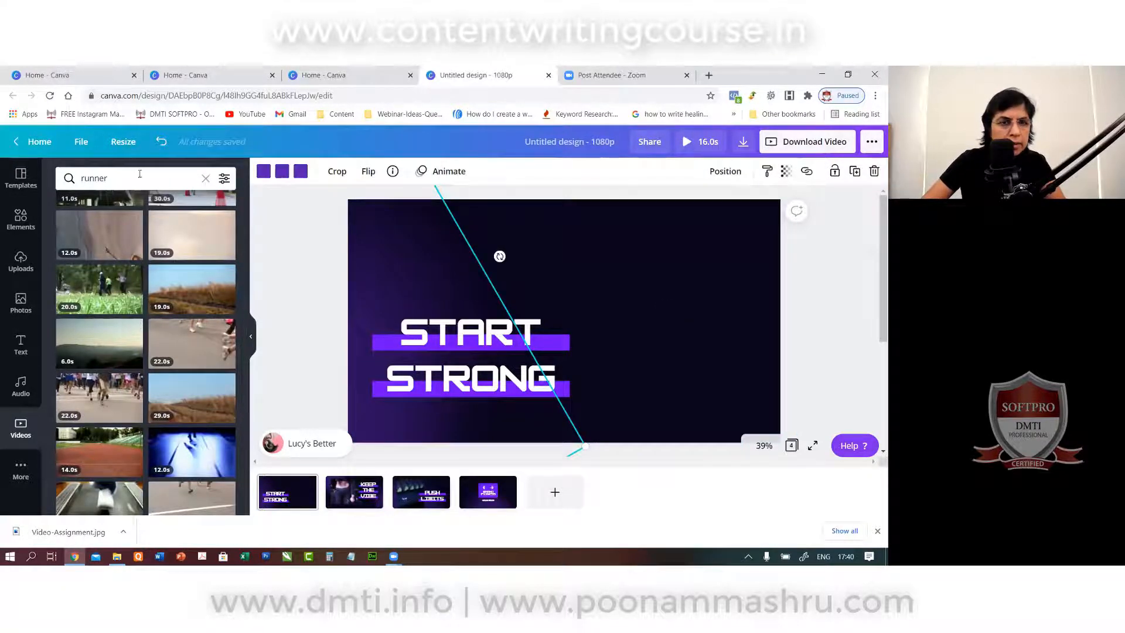
# Search stock videos for 'fitness trainer'.
pyautogui.moveTo(139, 178); pyautogui.dragTo(18, 195)
pyautogui.write('fitn')
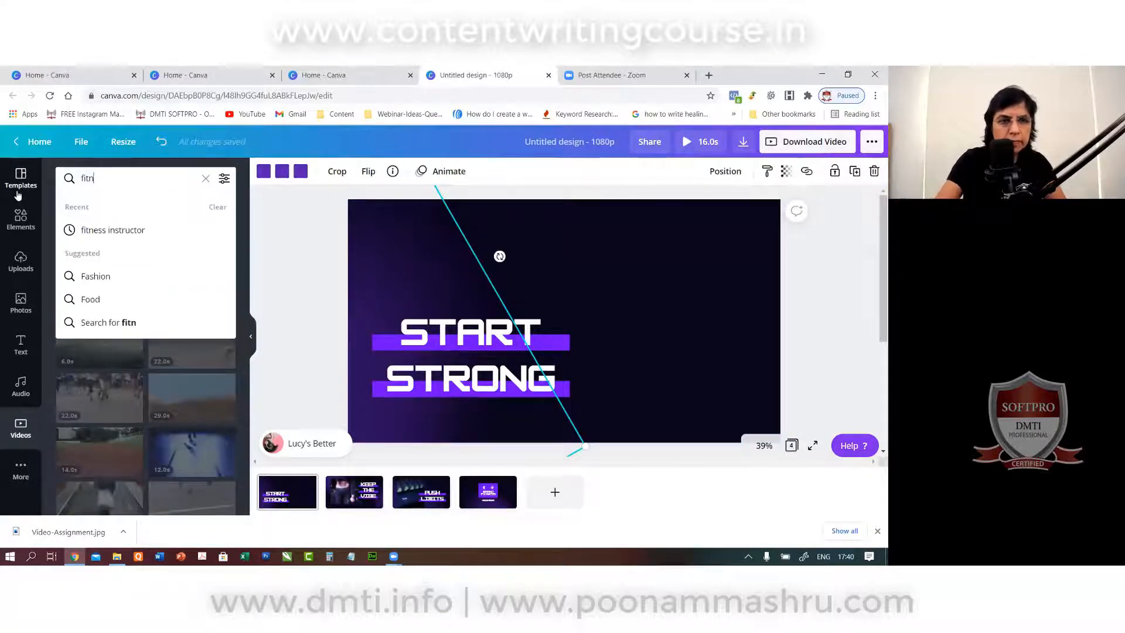
pyautogui.write('ess trainer')
pyautogui.press('Return')
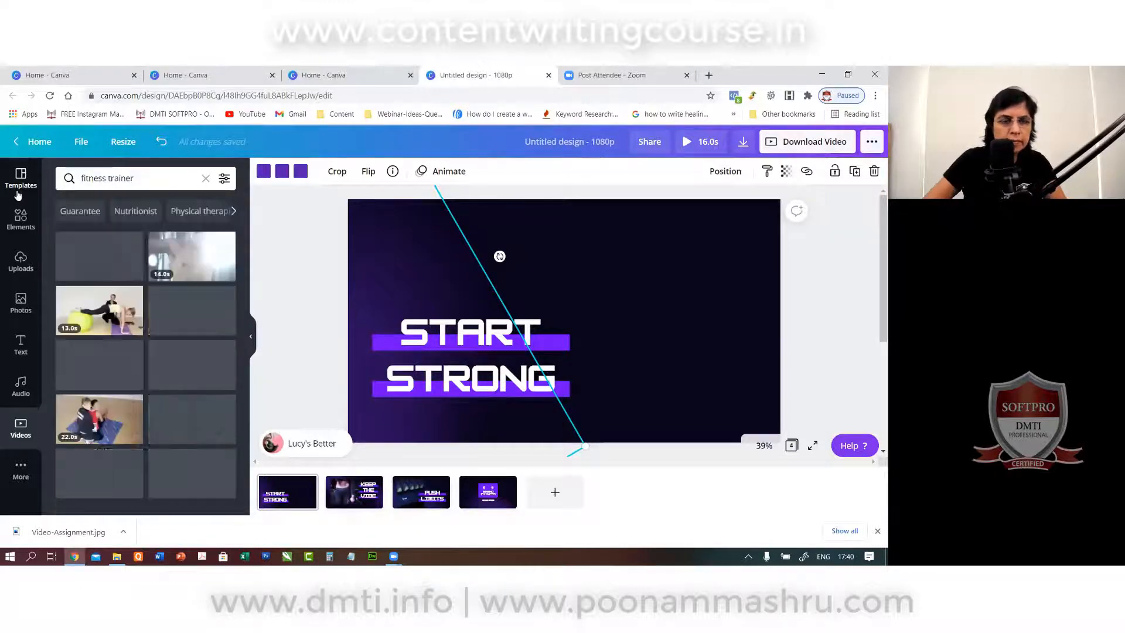
# Add the 13-second exercise-ball trainer clip to the first page and trim it to 6.3 seconds.
pyautogui.click(104, 310)
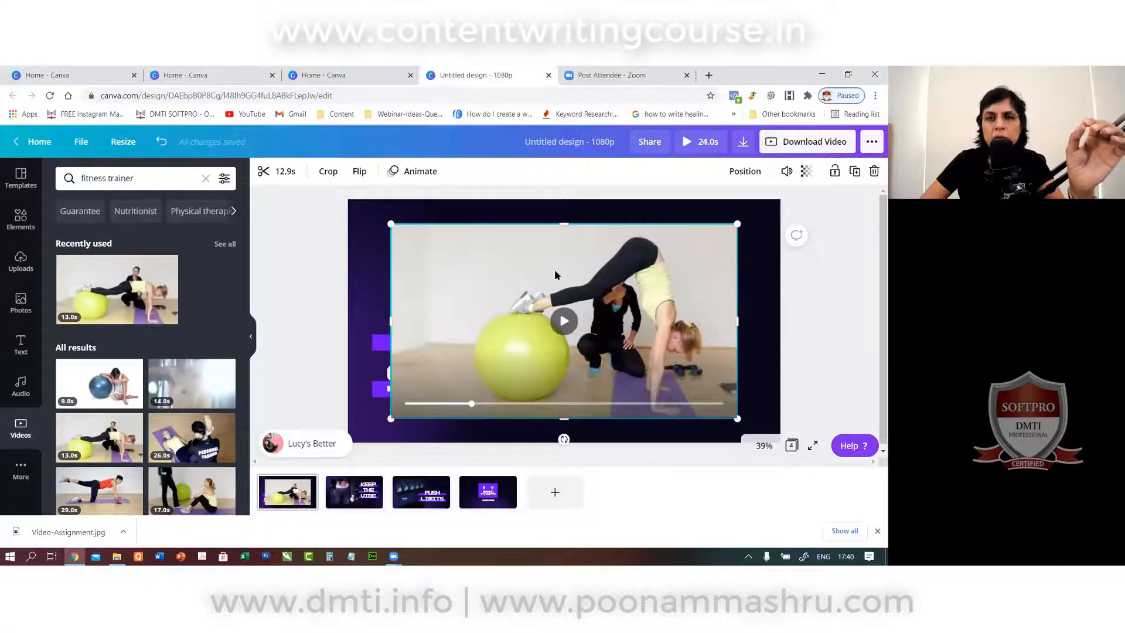
pyautogui.click(271, 172)
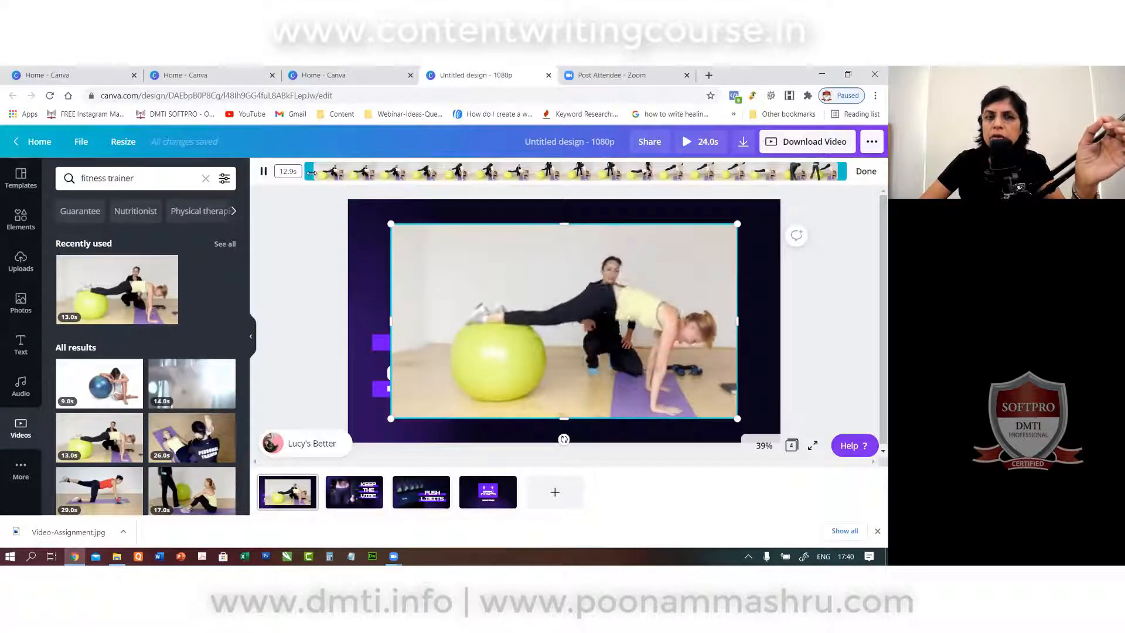
pyautogui.moveTo(316, 171); pyautogui.dragTo(497, 184)
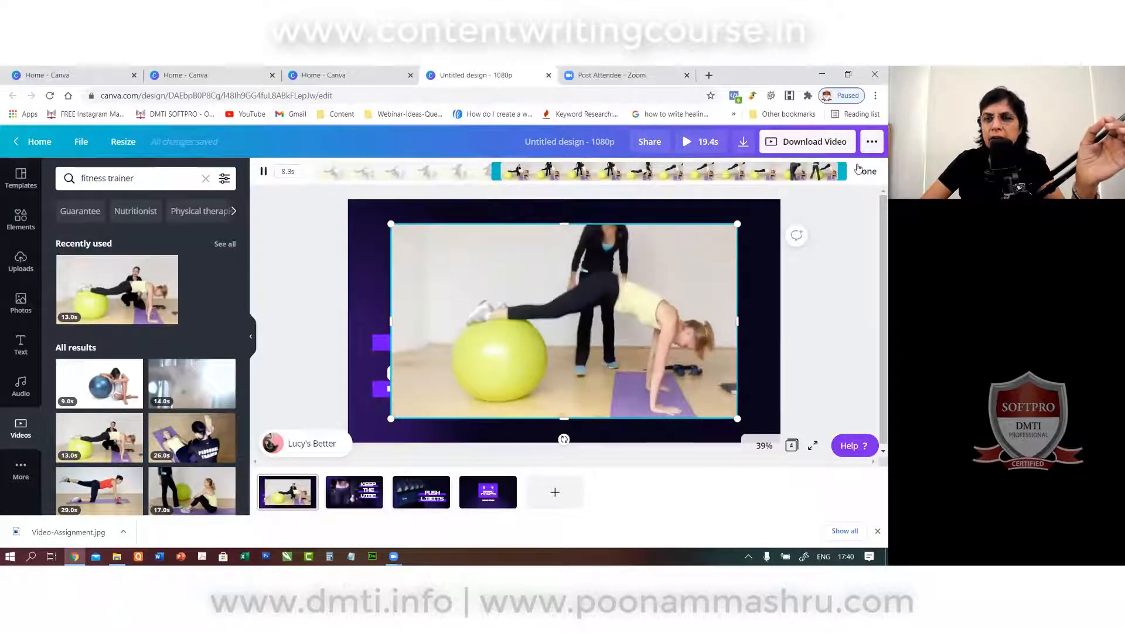
pyautogui.moveTo(842, 171); pyautogui.dragTo(599, 173)
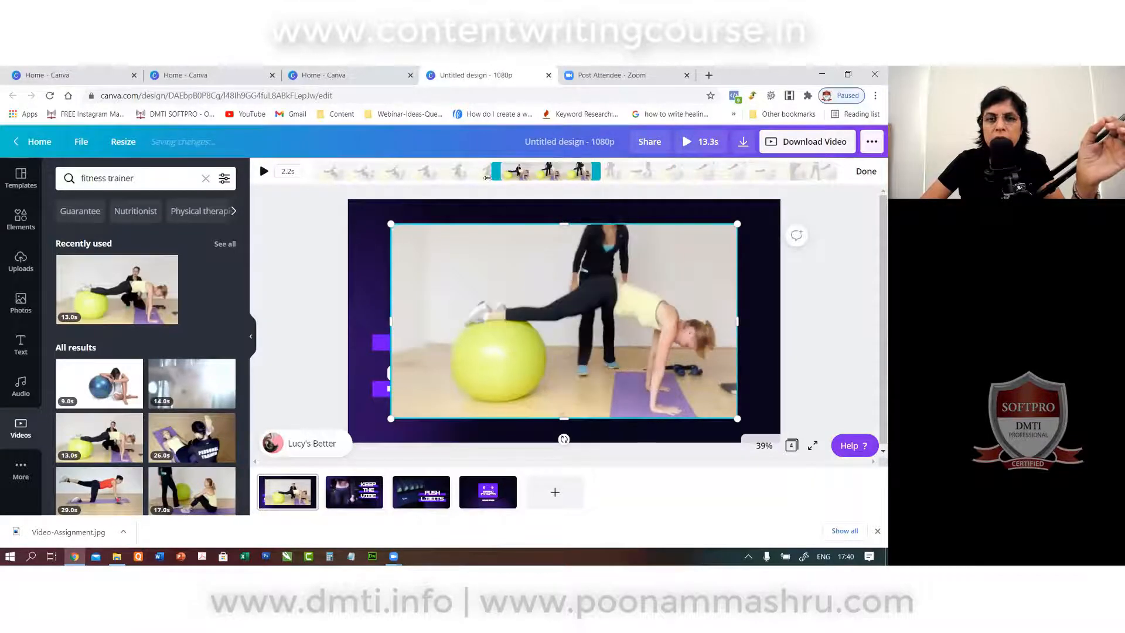
pyautogui.moveTo(495, 173); pyautogui.dragTo(330, 174)
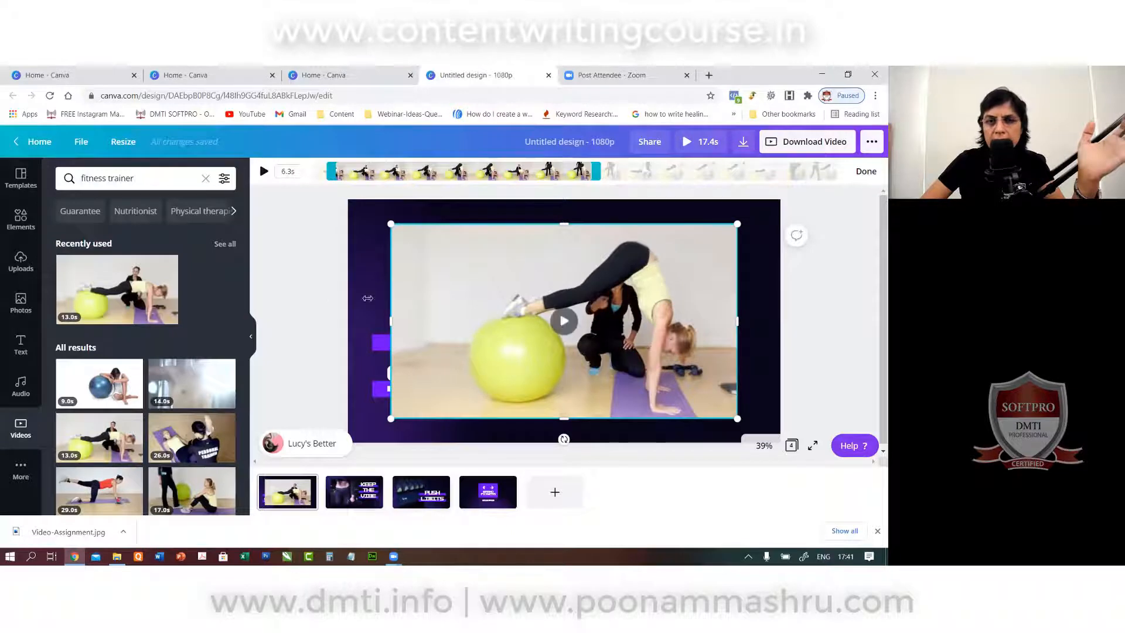
pyautogui.click(312, 271)
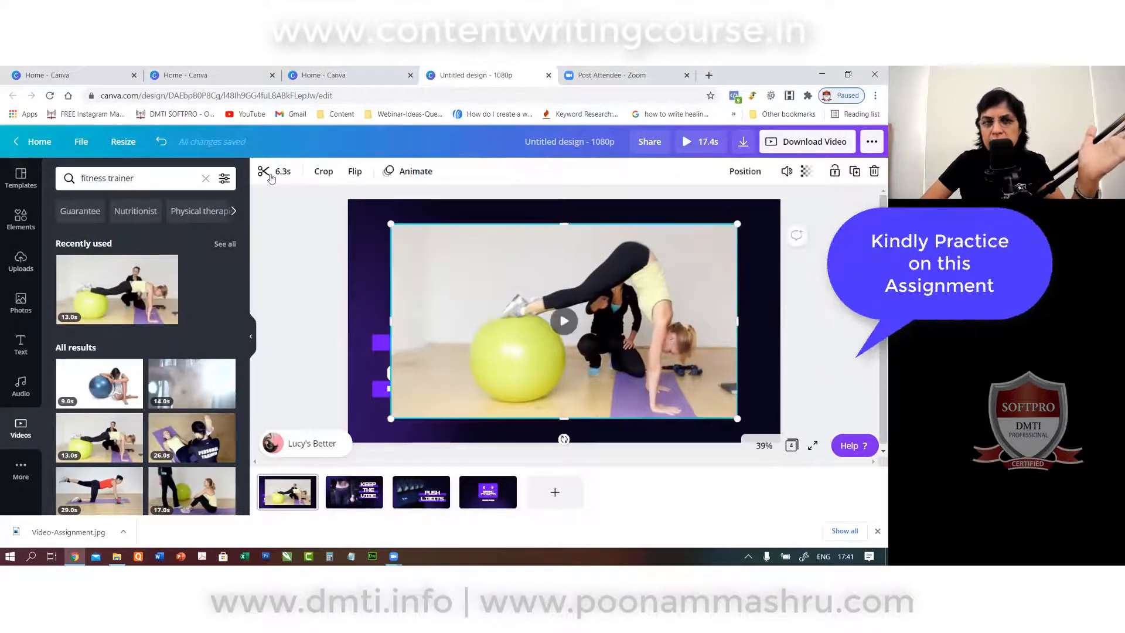
pyautogui.click(318, 173)
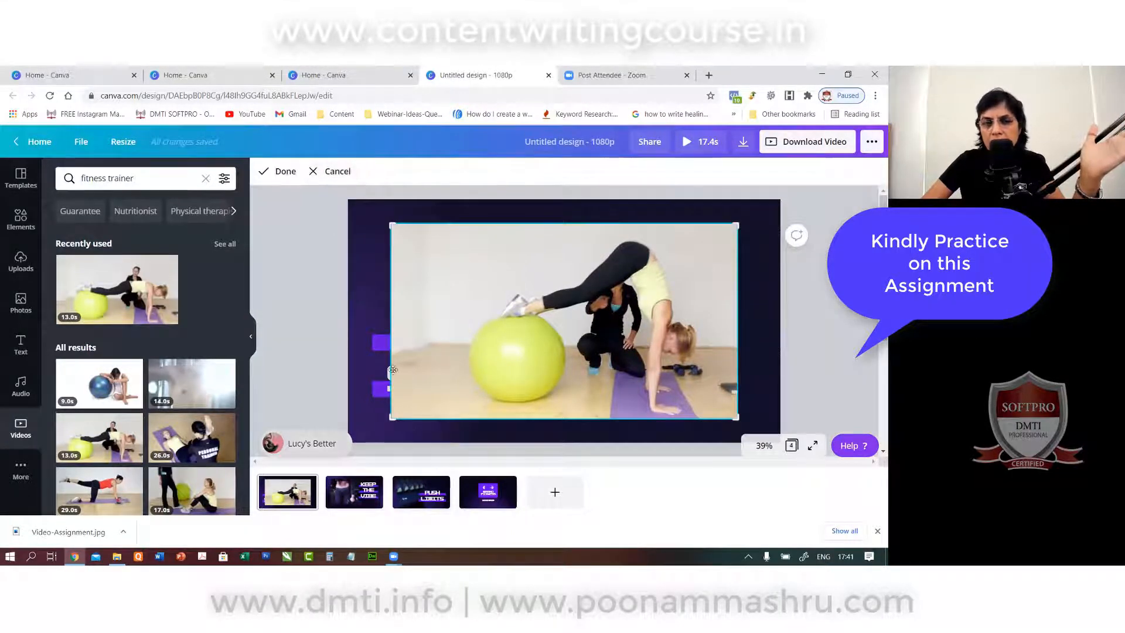
# Crop the trainer clip's left and right edges and move it toward the top-left.
pyautogui.moveTo(434, 417); pyautogui.dragTo(467, 417)
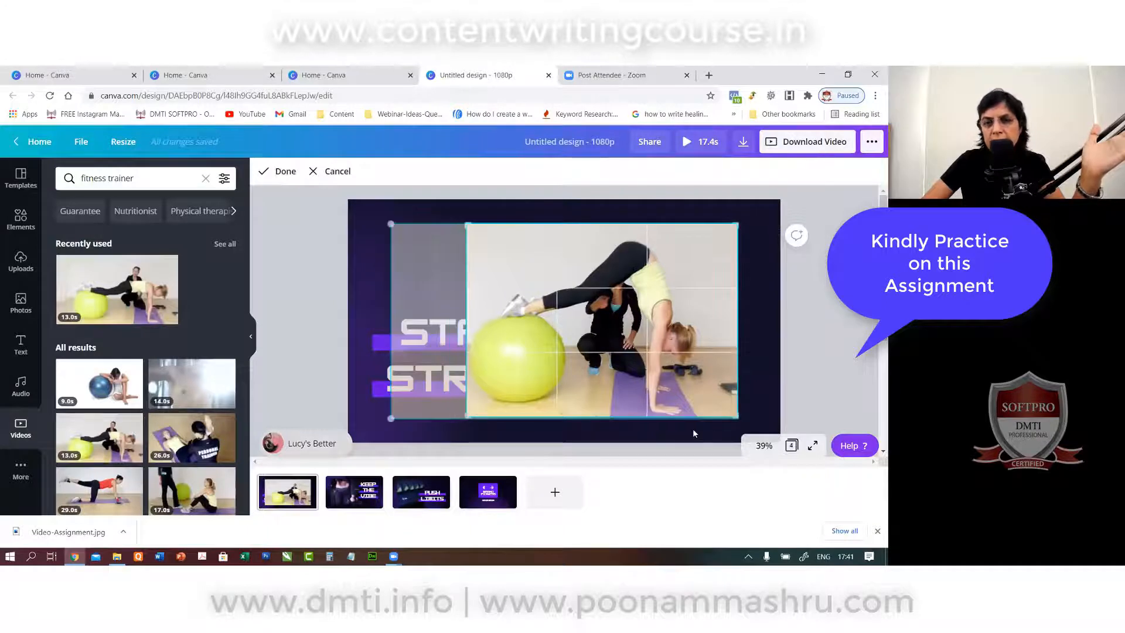
pyautogui.moveTo(723, 415); pyautogui.dragTo(697, 418)
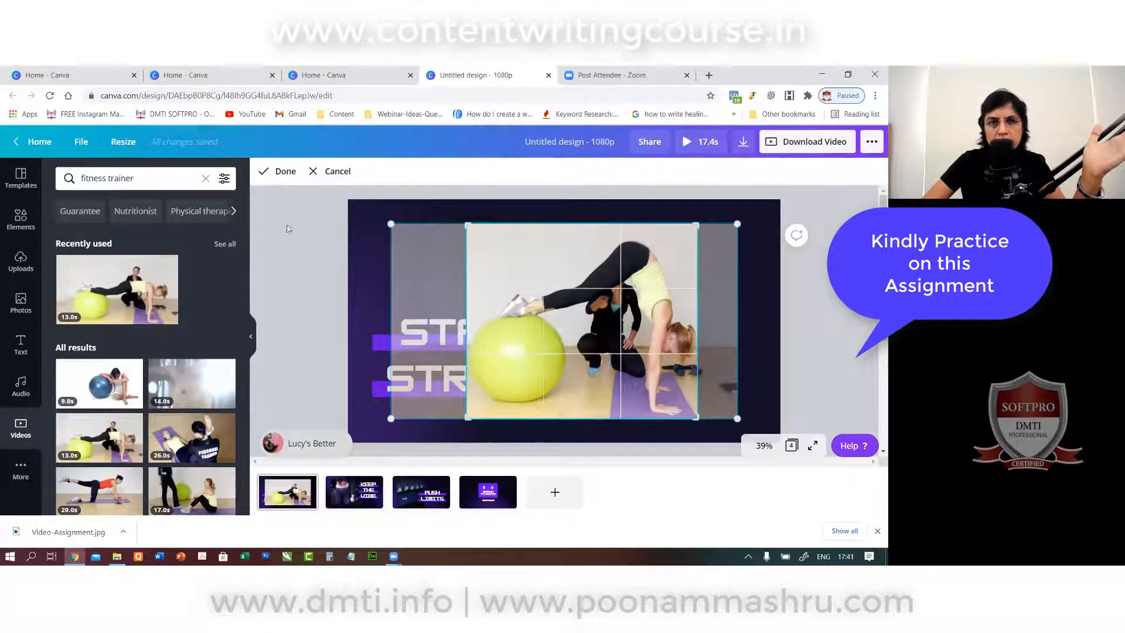
pyautogui.click(285, 171)
pyautogui.moveTo(609, 287); pyautogui.dragTo(393, 182)
# Shift the START STRONG headline to the right.
pyautogui.click(475, 346)
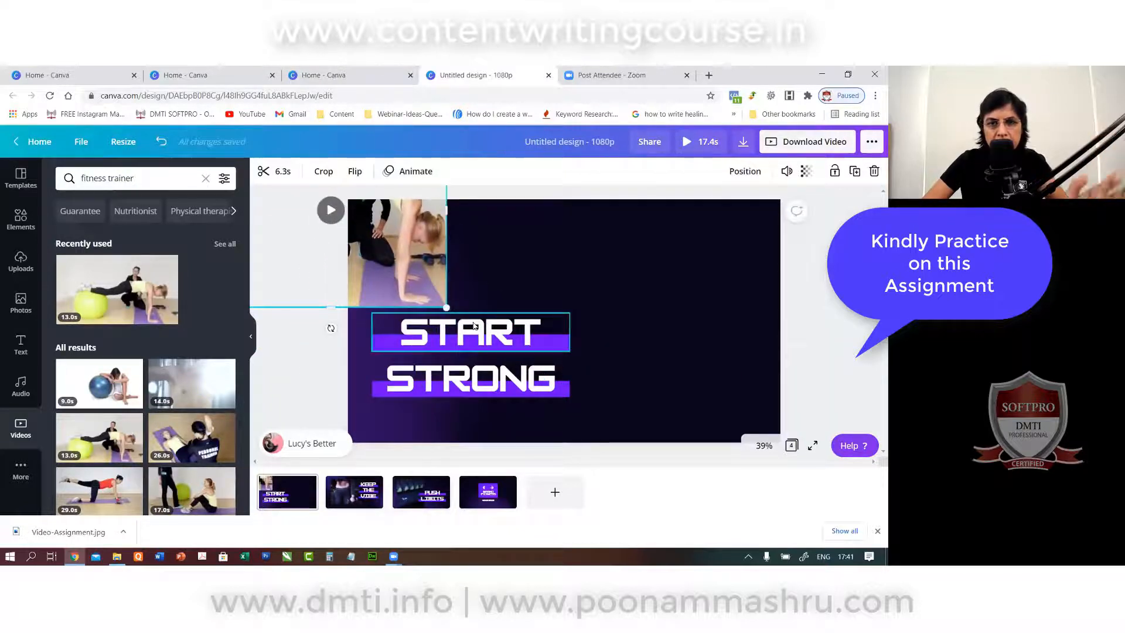
pyautogui.keyDown('shift'); pyautogui.click(471, 372); pyautogui.keyUp('shift')
pyautogui.moveTo(489, 339); pyautogui.dragTo(693, 337)
# Enlarge the clip to fill the page's left half, then go to the KEEP THE VIBE page.
pyautogui.click(380, 257)
pyautogui.moveTo(381, 257); pyautogui.dragTo(432, 344)
pyautogui.moveTo(499, 394); pyautogui.dragTo(564, 445)
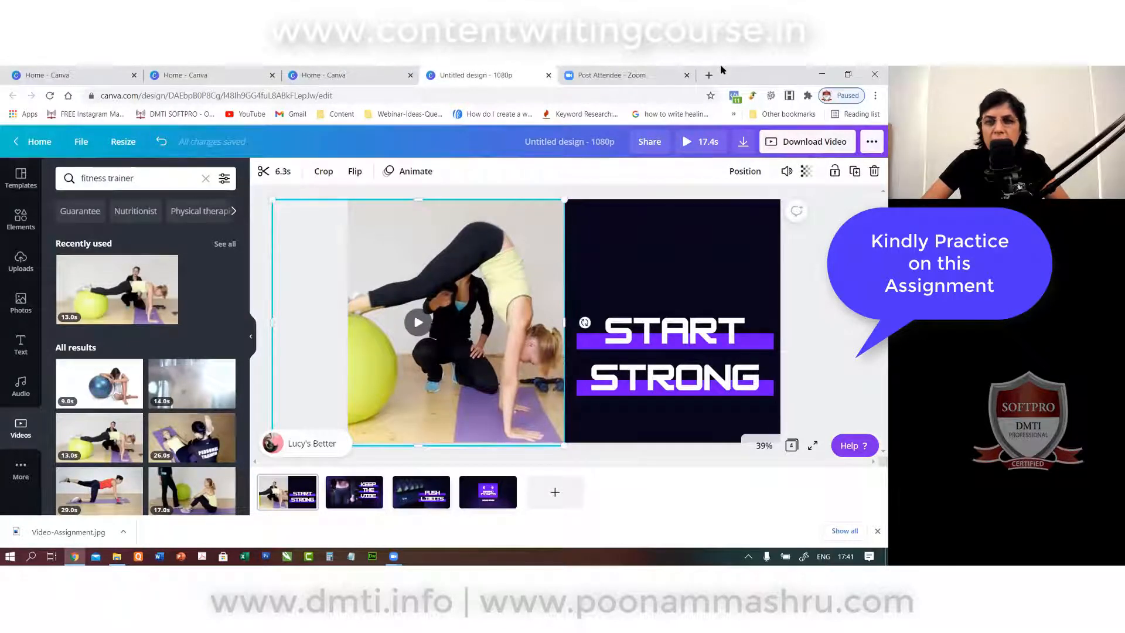
pyautogui.click(737, 211)
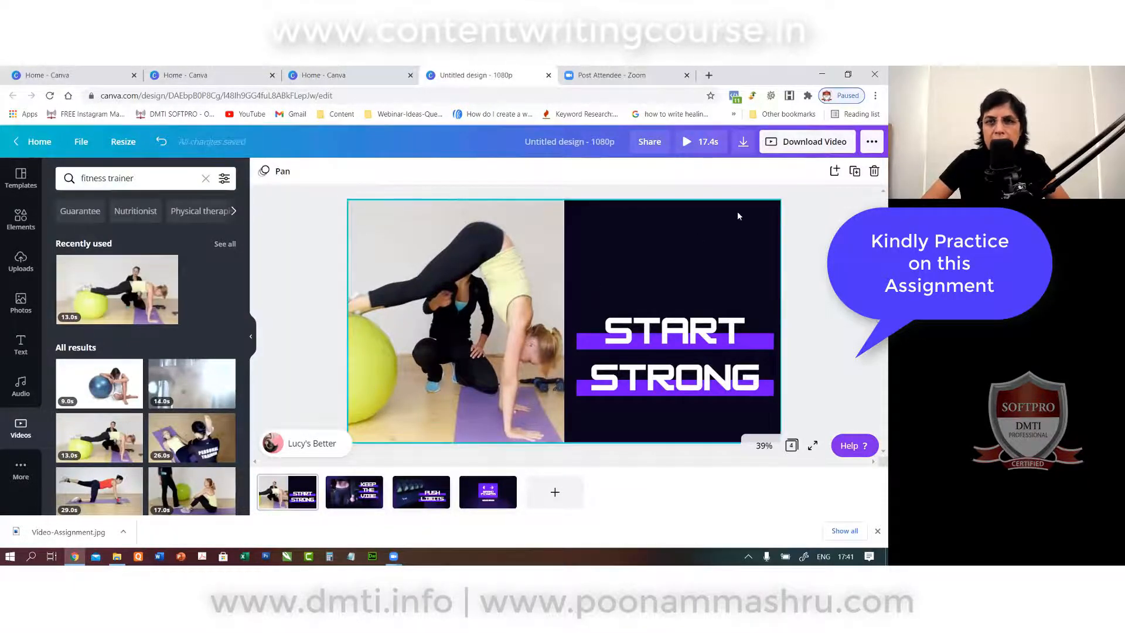
pyautogui.click(354, 491)
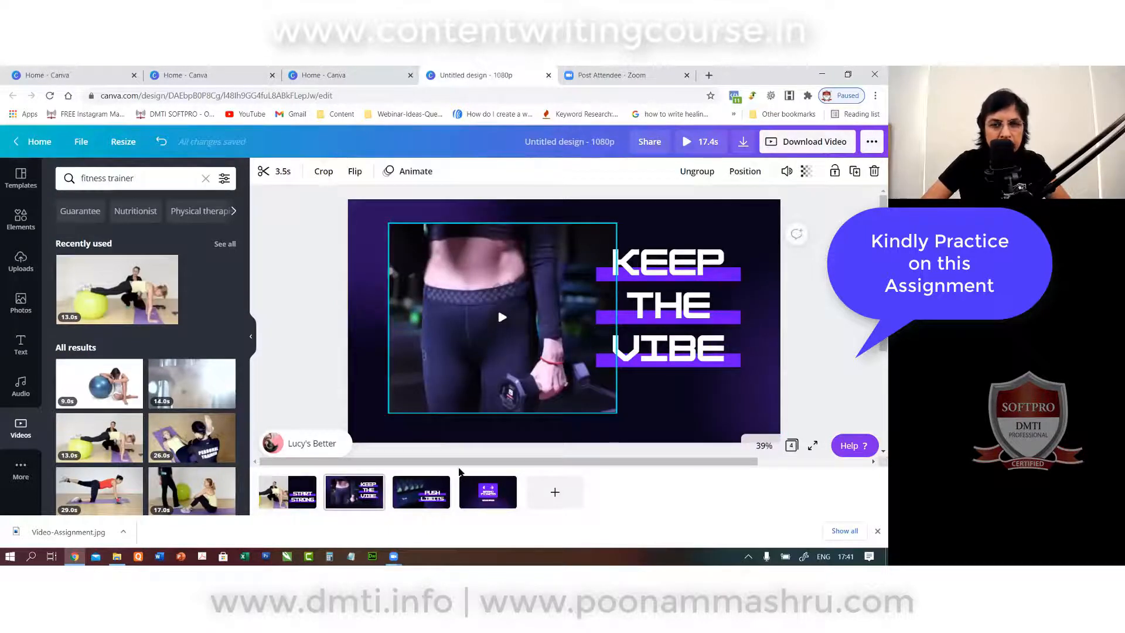
# Delete the dumbbell rack clip from the PUSH LIMITS page.
pyautogui.click(452, 476)
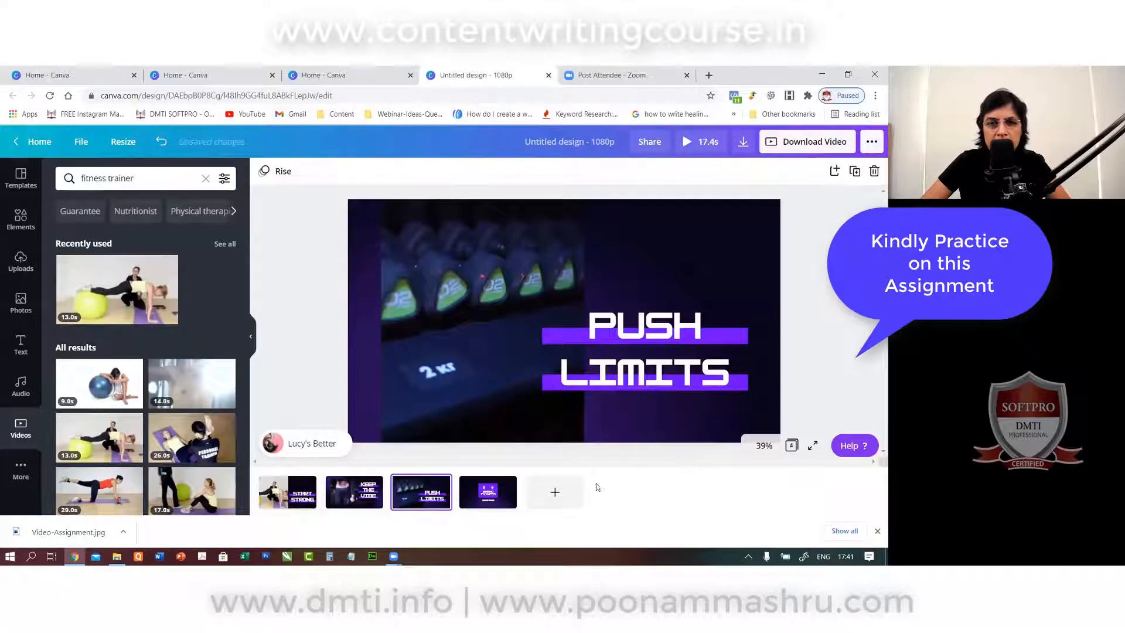
pyautogui.click(438, 305)
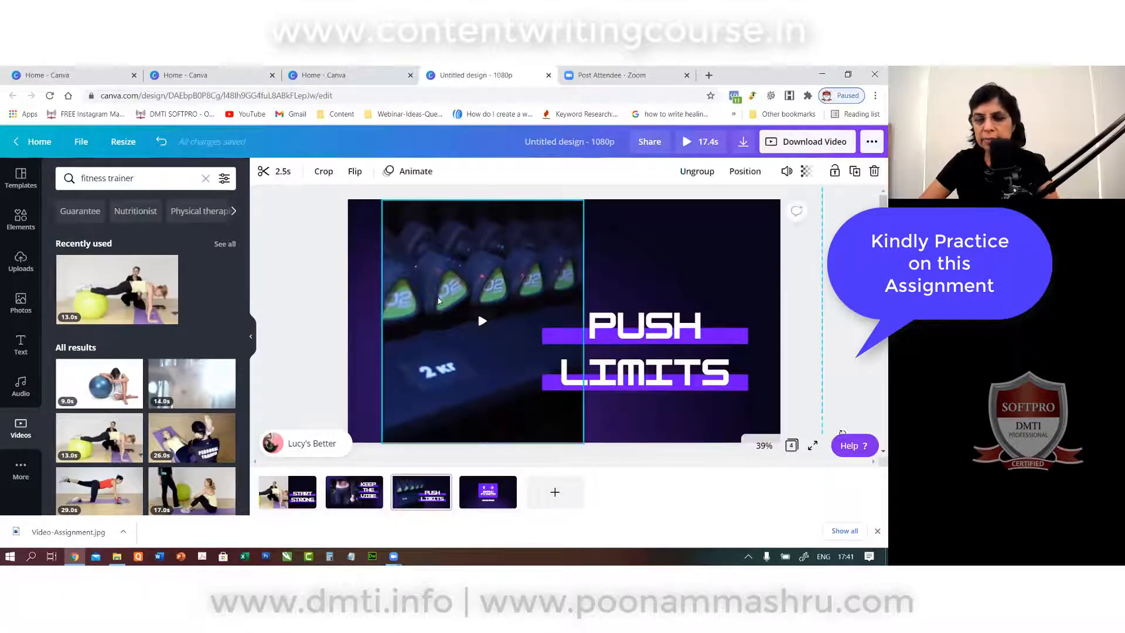
pyautogui.press('Delete')
pyautogui.scroll(-1, 103, 464)
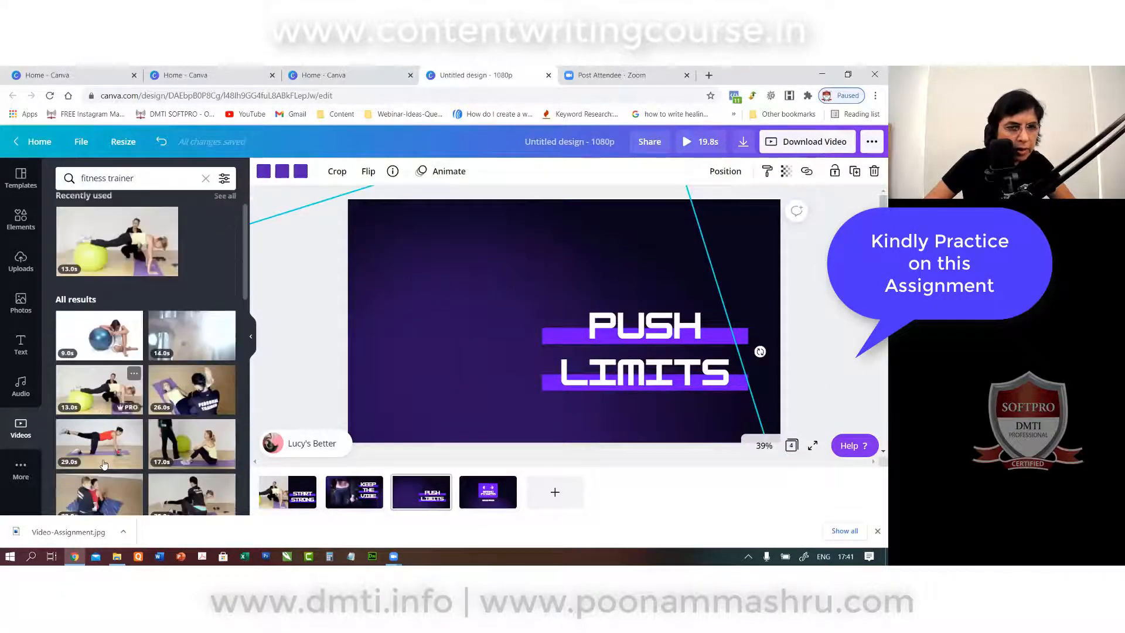
pyautogui.scroll(-2, 103, 464)
# Add the 29-second thumbs-up trainer clip, crop its left side, and place it beside PUSH LIMITS.
pyautogui.scroll(-2, 95, 410)
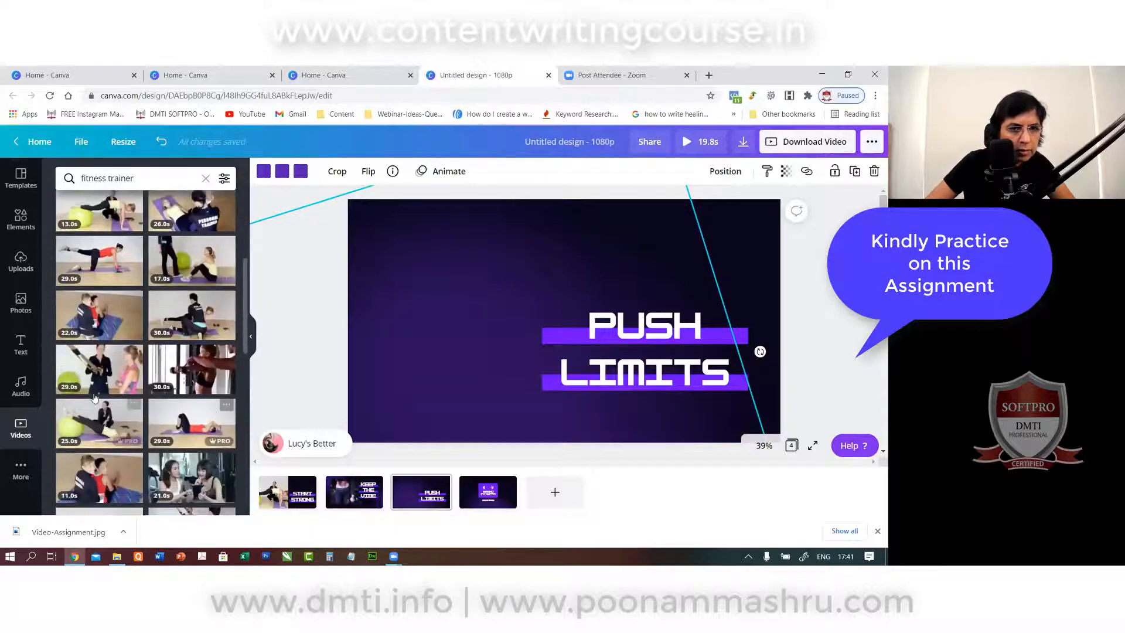
pyautogui.click(104, 372)
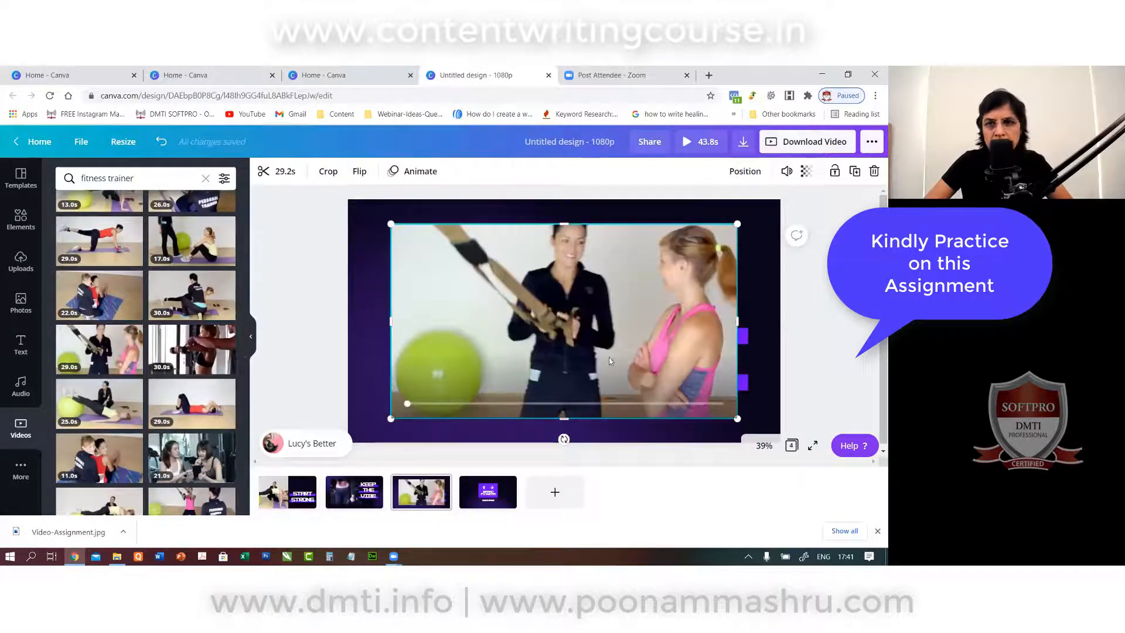
pyautogui.click(327, 171)
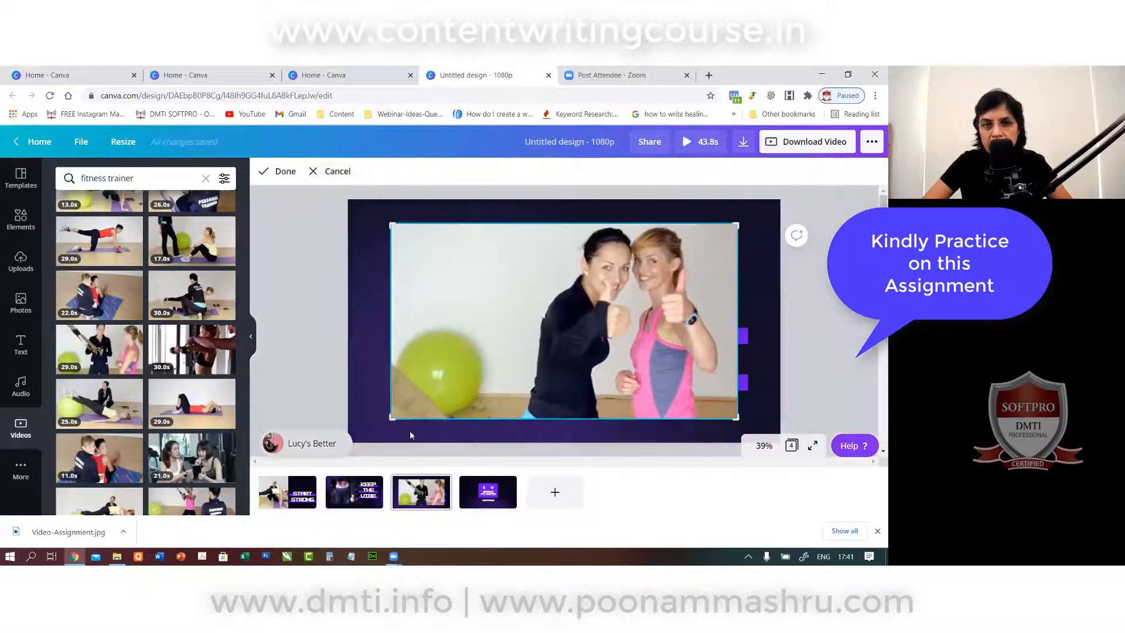
pyautogui.moveTo(391, 418); pyautogui.dragTo(513, 418)
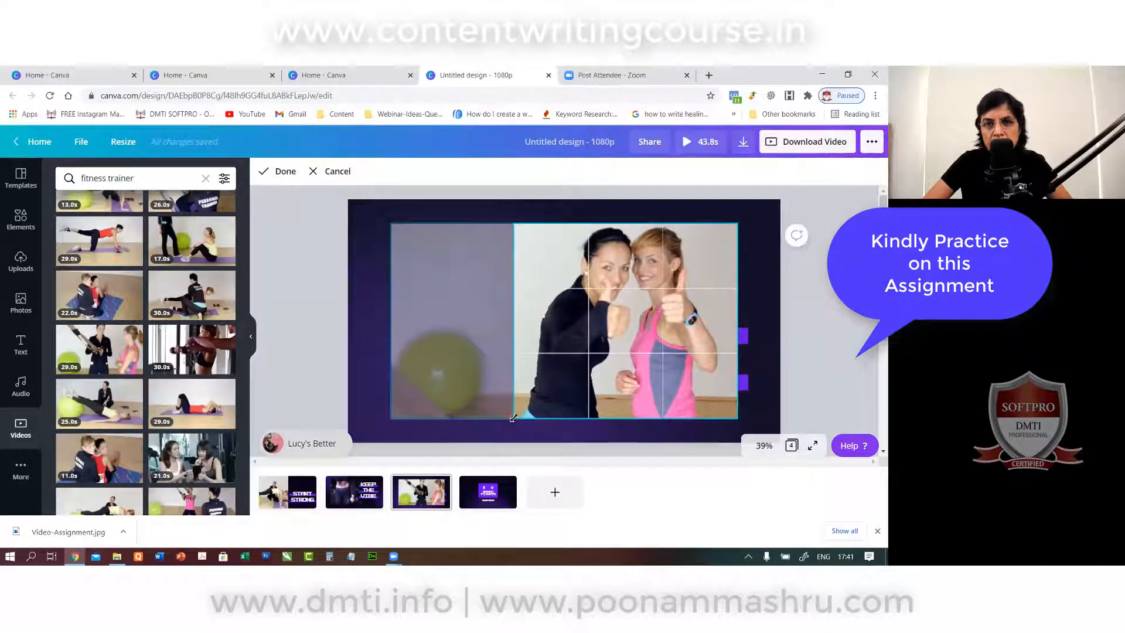
pyautogui.click(264, 170)
pyautogui.moveTo(653, 278); pyautogui.dragTo(458, 272)
pyautogui.moveTo(542, 413); pyautogui.dragTo(552, 429)
pyautogui.click(330, 195)
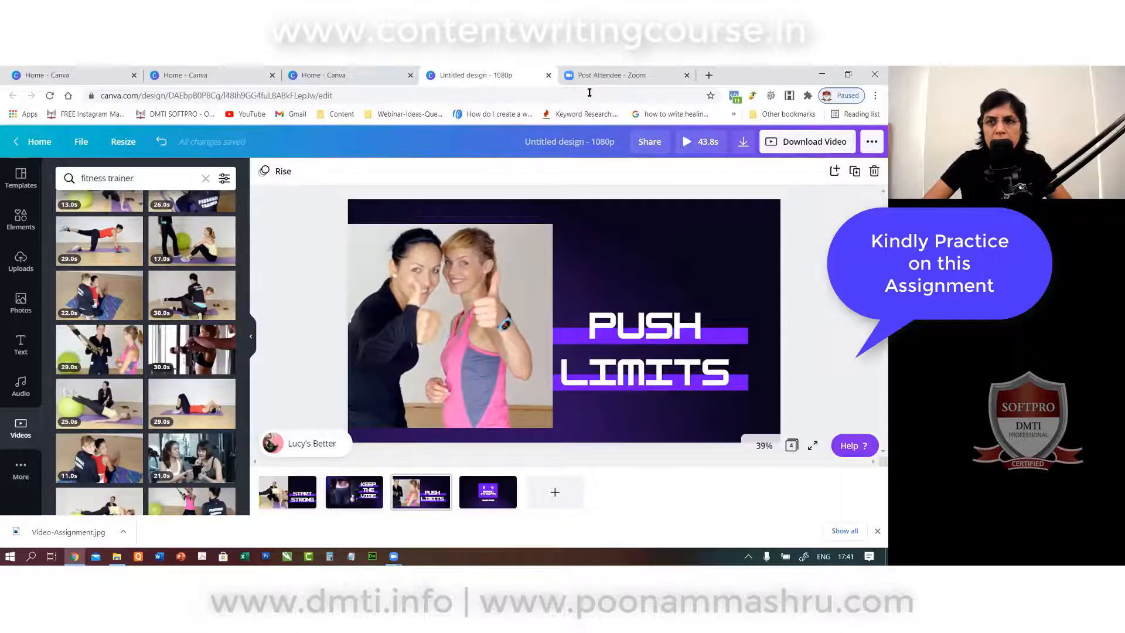
pyautogui.click(686, 142)
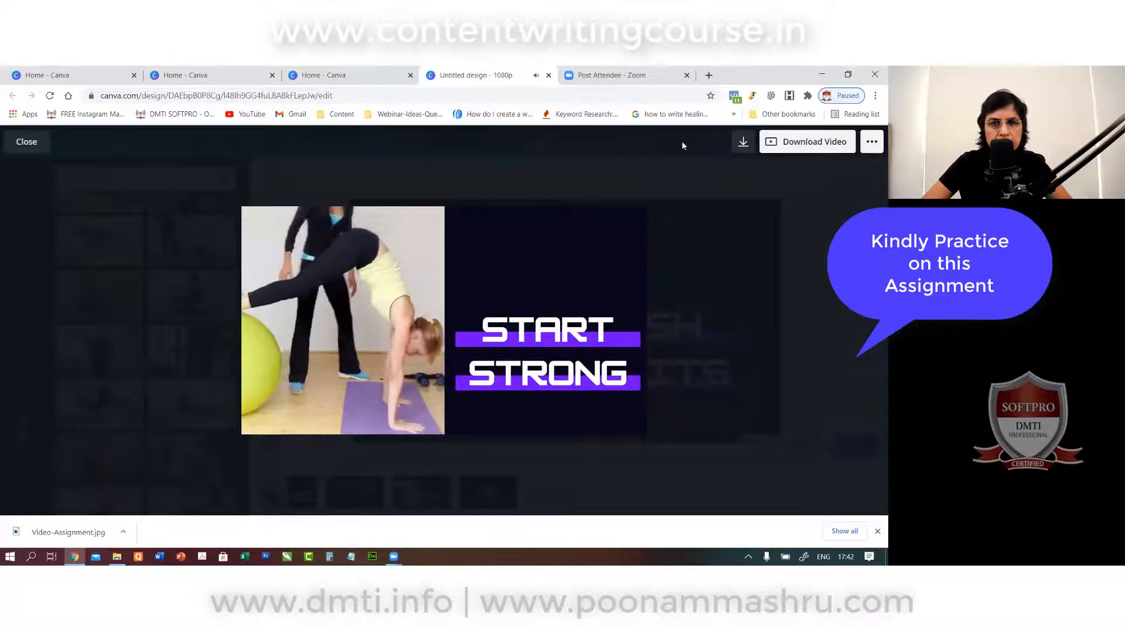
pyautogui.click(598, 420)
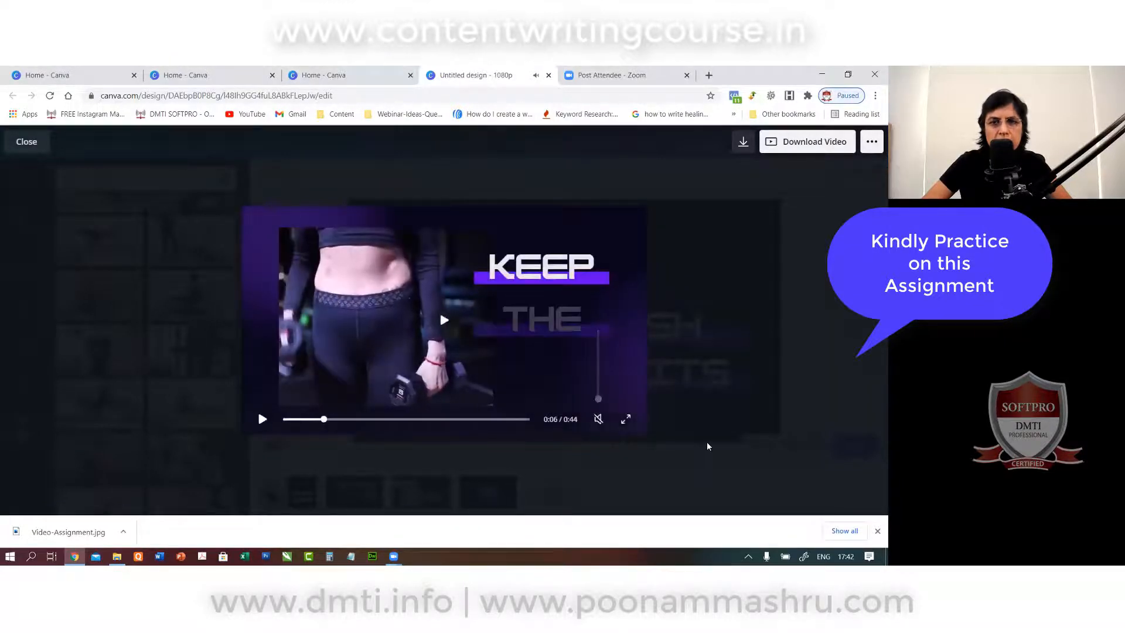
pyautogui.click(263, 419)
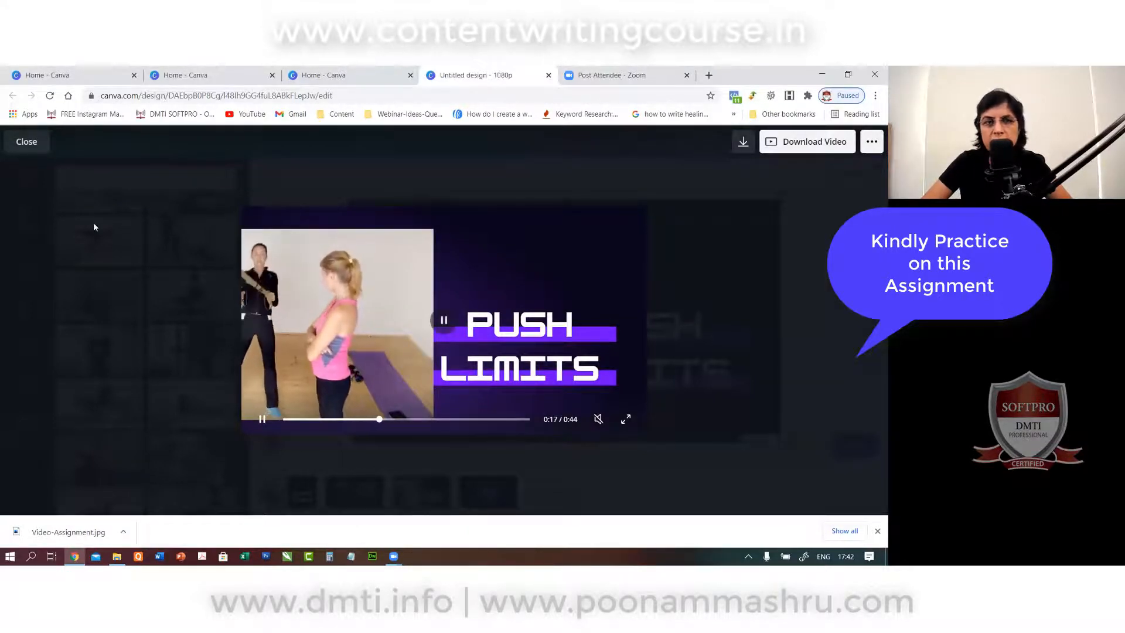
pyautogui.click(27, 141)
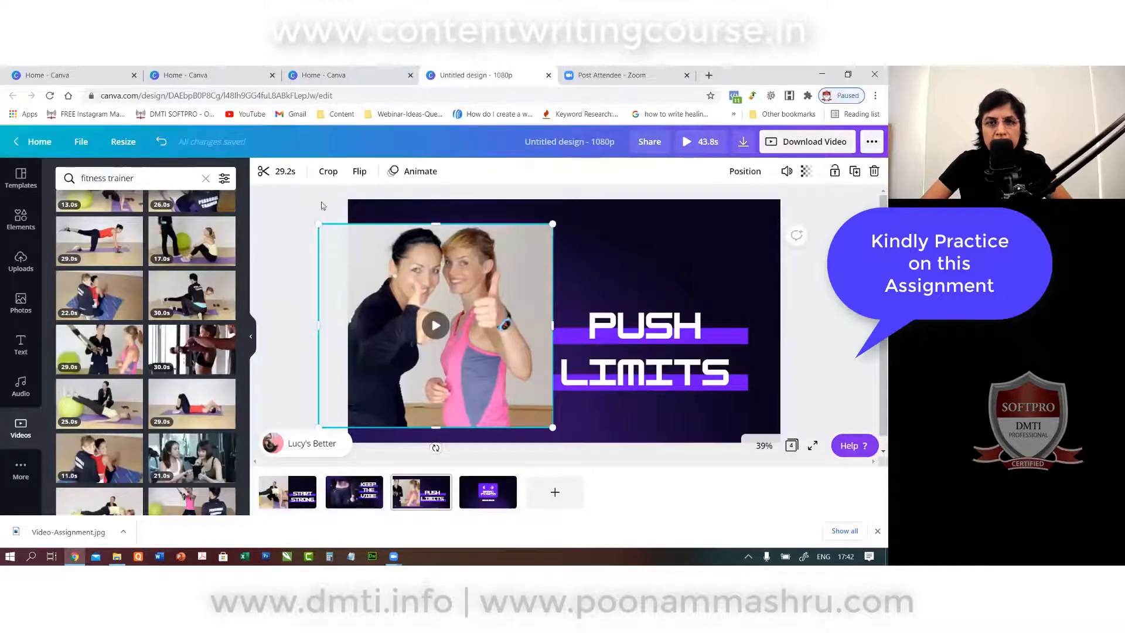
# Trim the PUSH LIMITS trainer clip to 8.5 seconds.
pyautogui.click(272, 172)
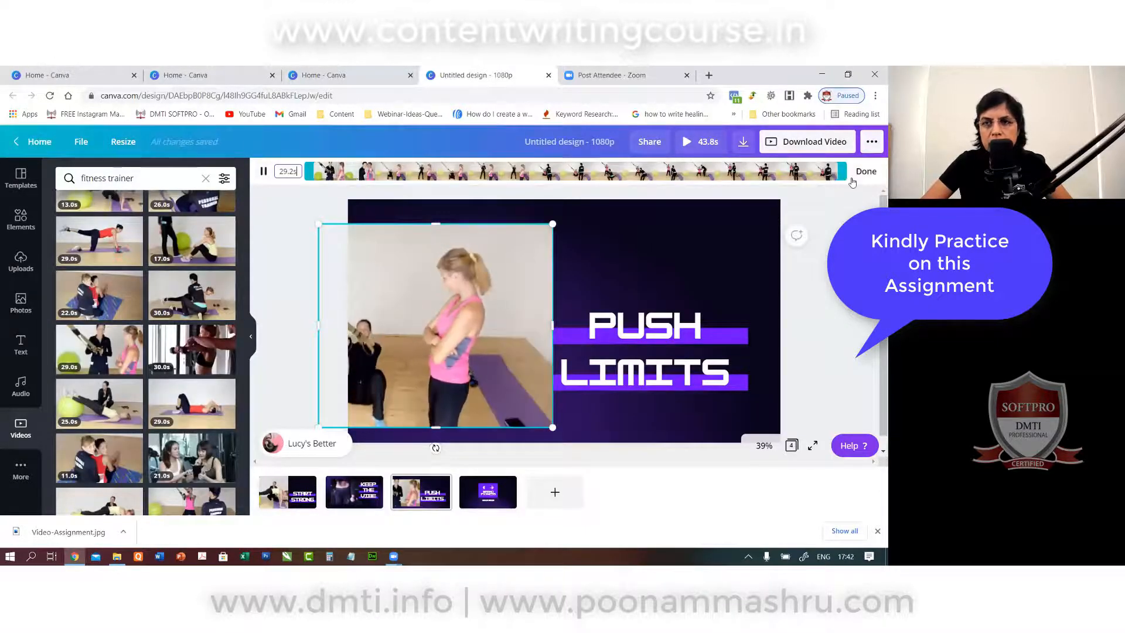
pyautogui.moveTo(843, 172); pyautogui.dragTo(469, 184)
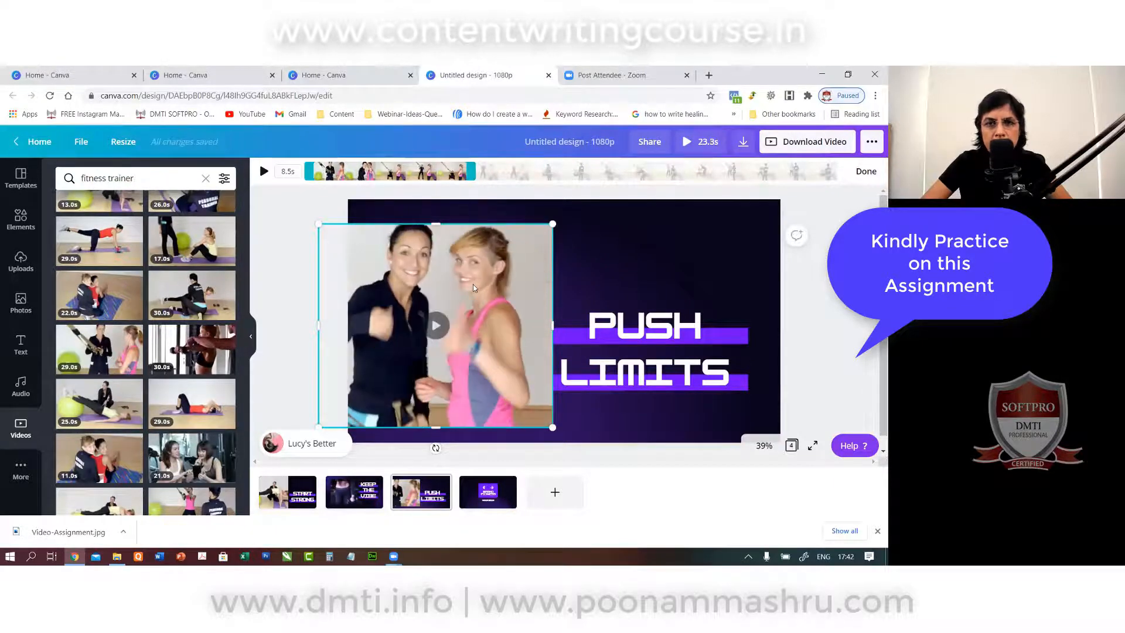
pyautogui.click(290, 261)
# Crop a sliver off the clip's right side, nudge it beside the text, and go to the end page.
pyautogui.click(375, 293)
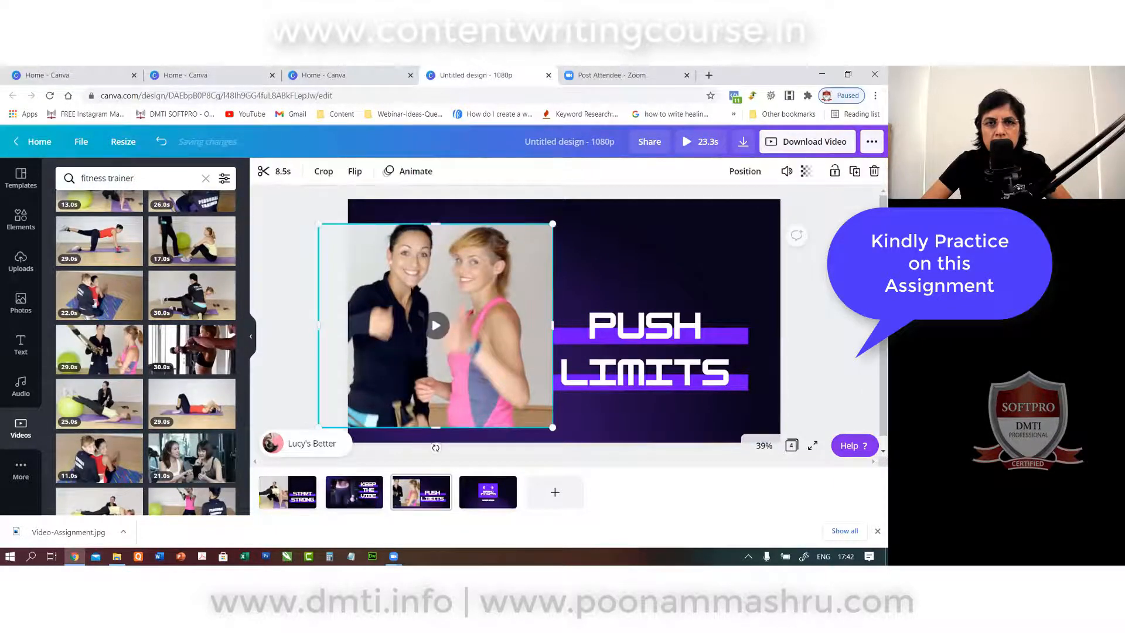
pyautogui.click(324, 171)
pyautogui.moveTo(549, 427); pyautogui.dragTo(527, 430)
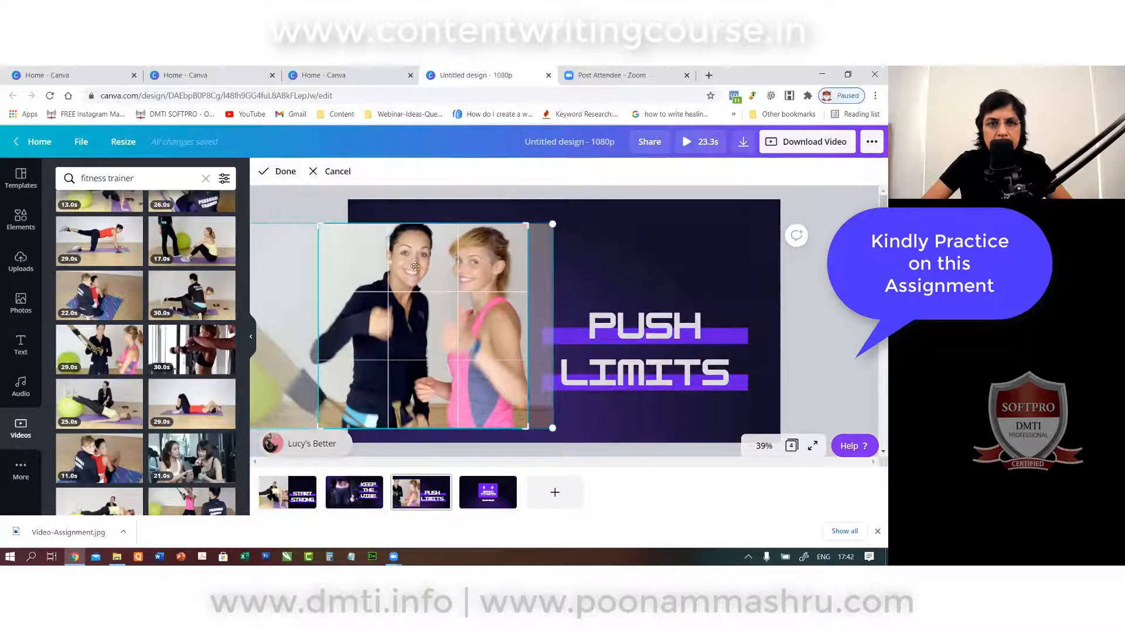
pyautogui.click(283, 170)
pyautogui.moveTo(413, 272); pyautogui.dragTo(432, 271)
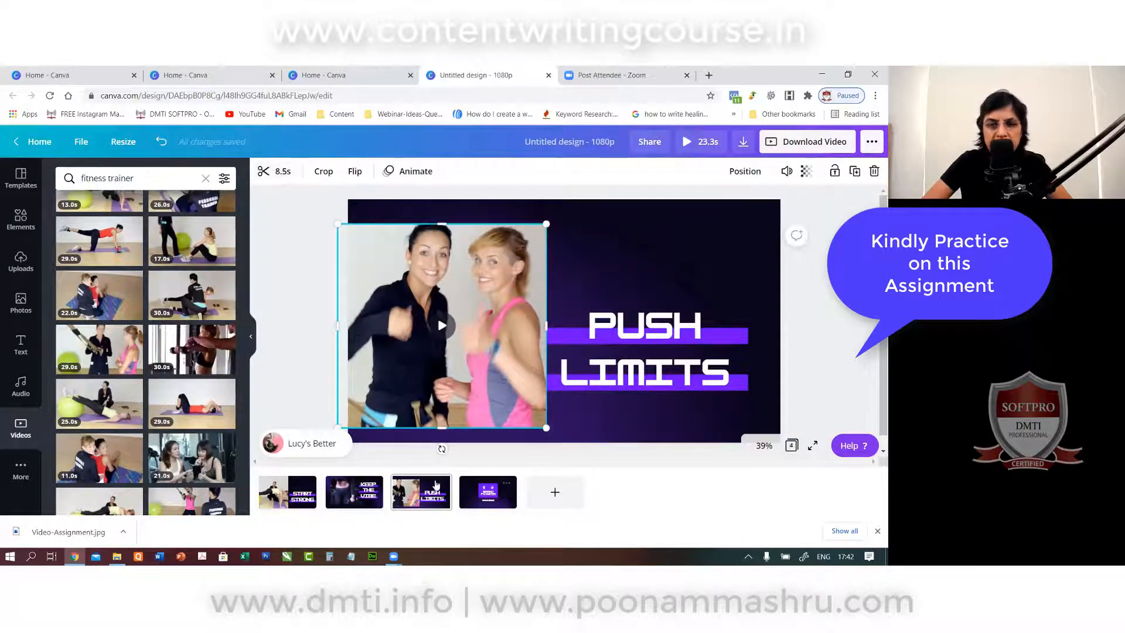
pyautogui.press('pagedown')
# Change the logo to DMTI FITNESS and replace YOUR MOVE with CALL and the phone number.
pyautogui.doubleClick(547, 326)
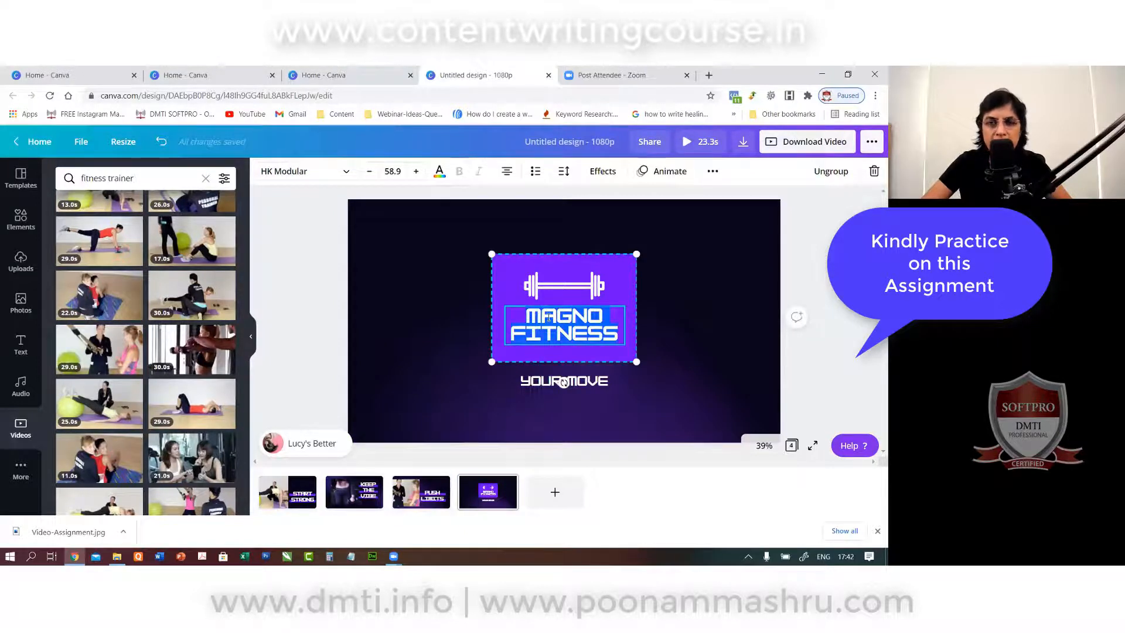
pyautogui.doubleClick(548, 317)
pyautogui.write('DMTI')
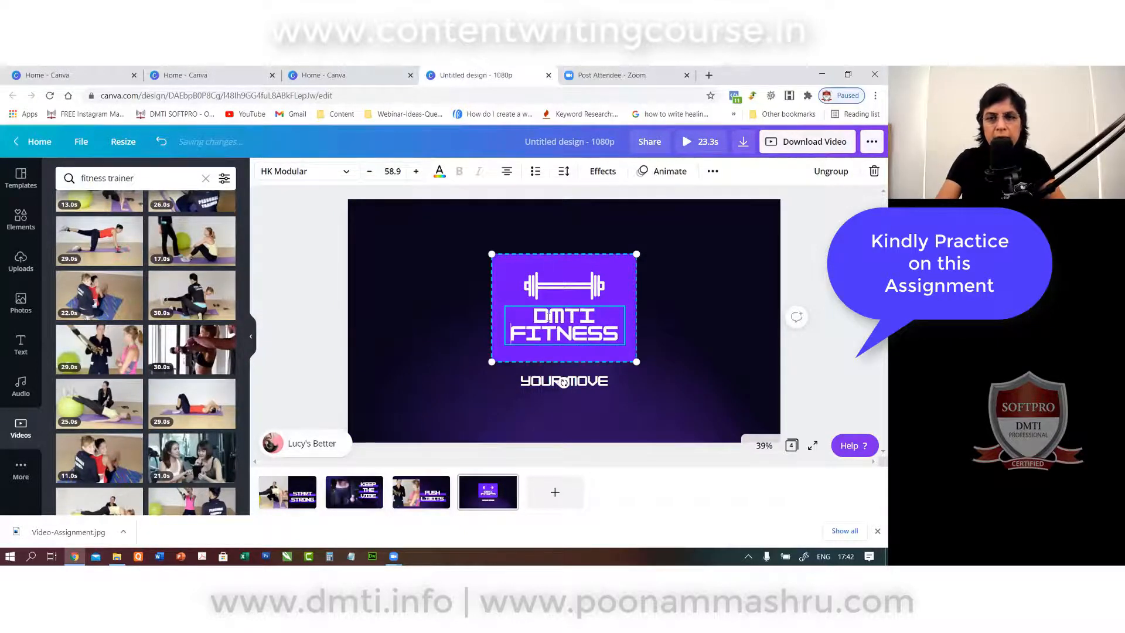
pyautogui.click(586, 386)
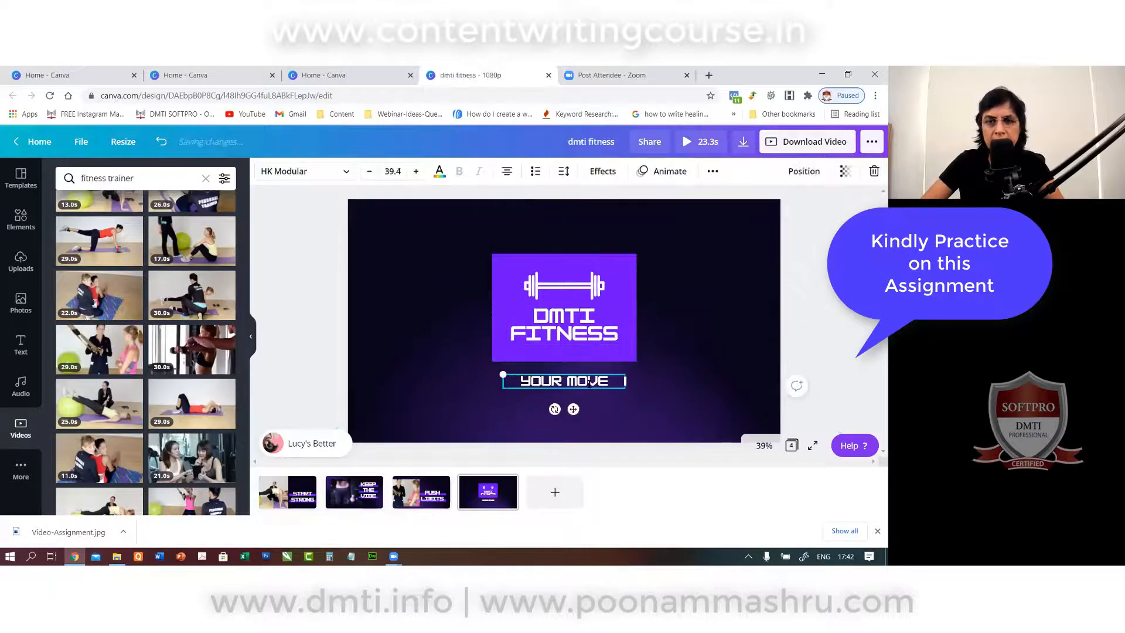
pyautogui.click(589, 384)
pyautogui.write('CALL')
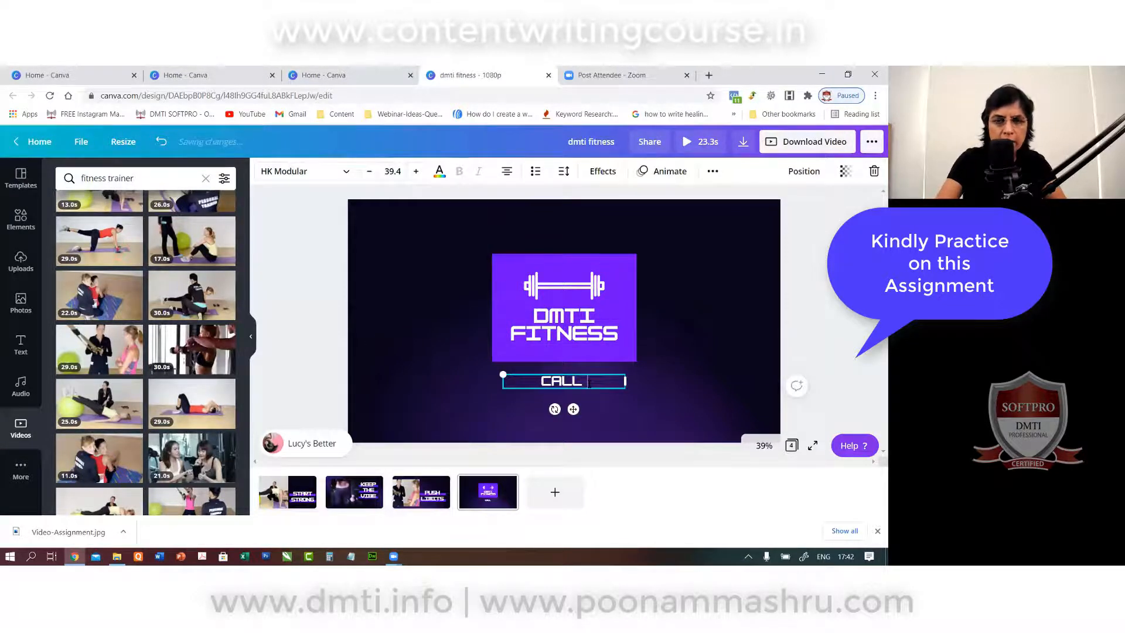
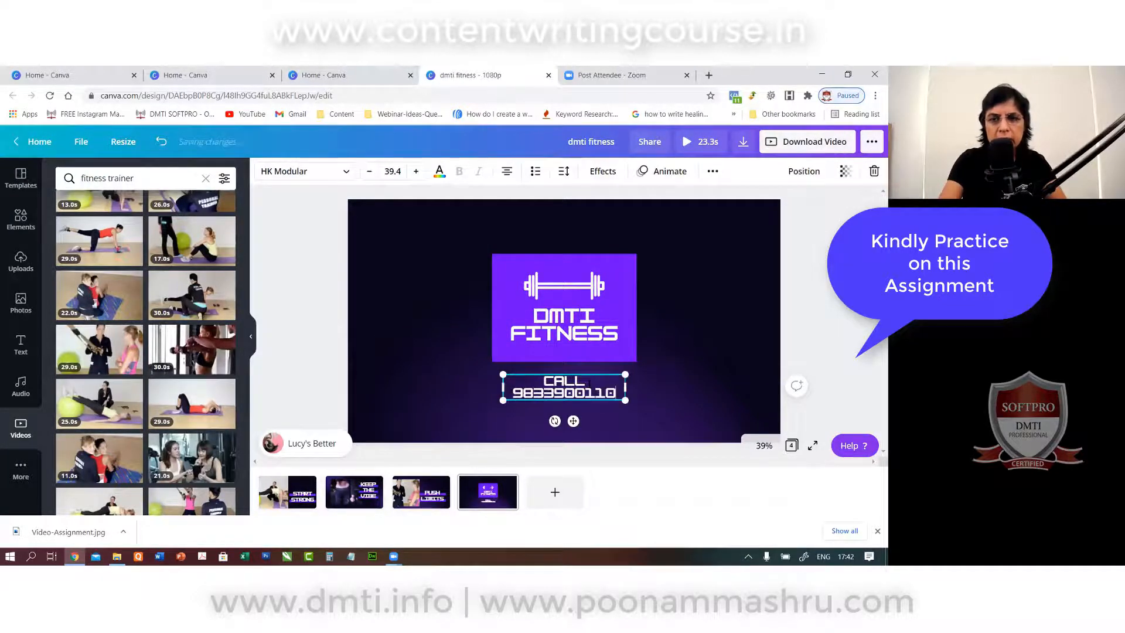
# Widen the call text's line height and letter spacing and set it in League Spartan.
pyautogui.click(564, 171)
pyautogui.moveTo(647, 237); pyautogui.dragTo(656, 239)
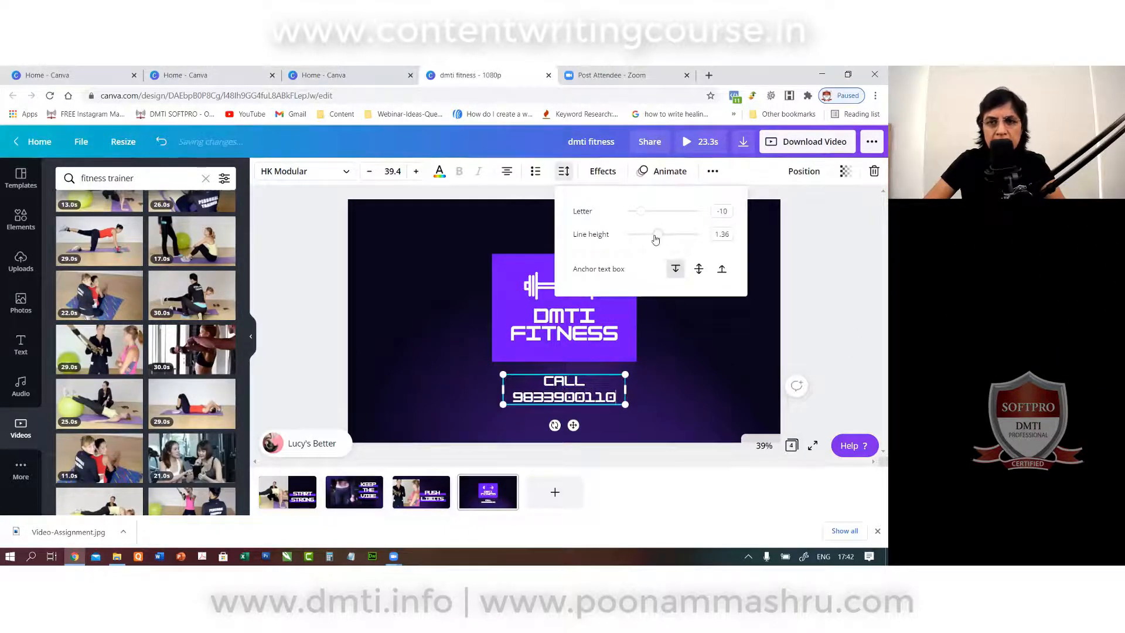
pyautogui.click(342, 173)
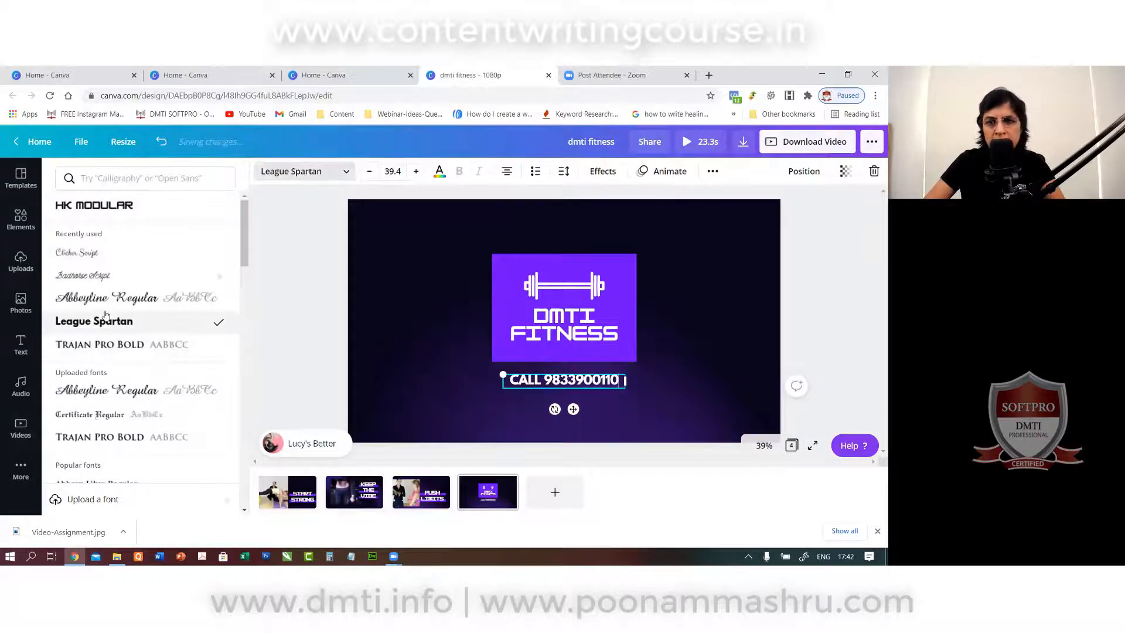
pyautogui.click(603, 170)
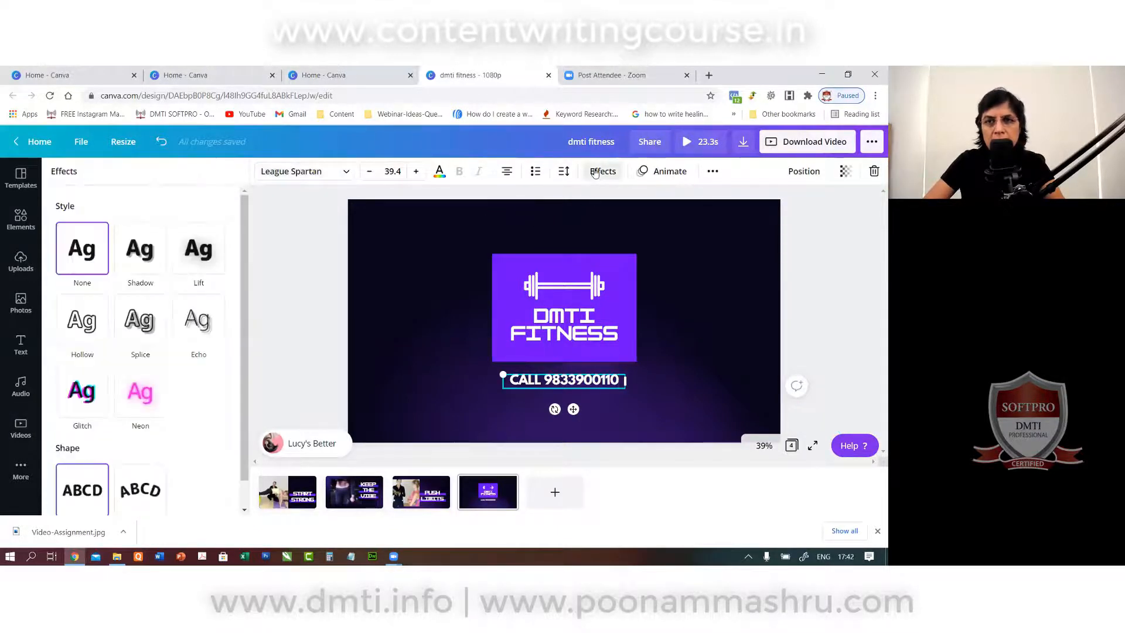
pyautogui.click(565, 172)
pyautogui.moveTo(644, 215); pyautogui.dragTo(652, 217)
pyautogui.click(326, 317)
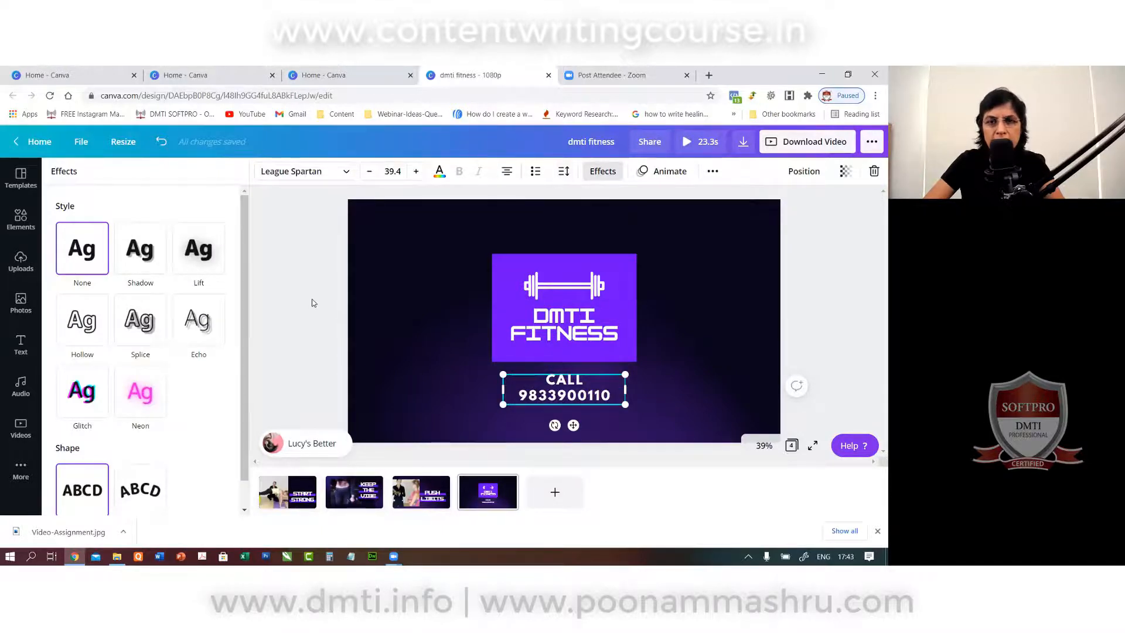
pyautogui.click(563, 298)
pyautogui.click(563, 291)
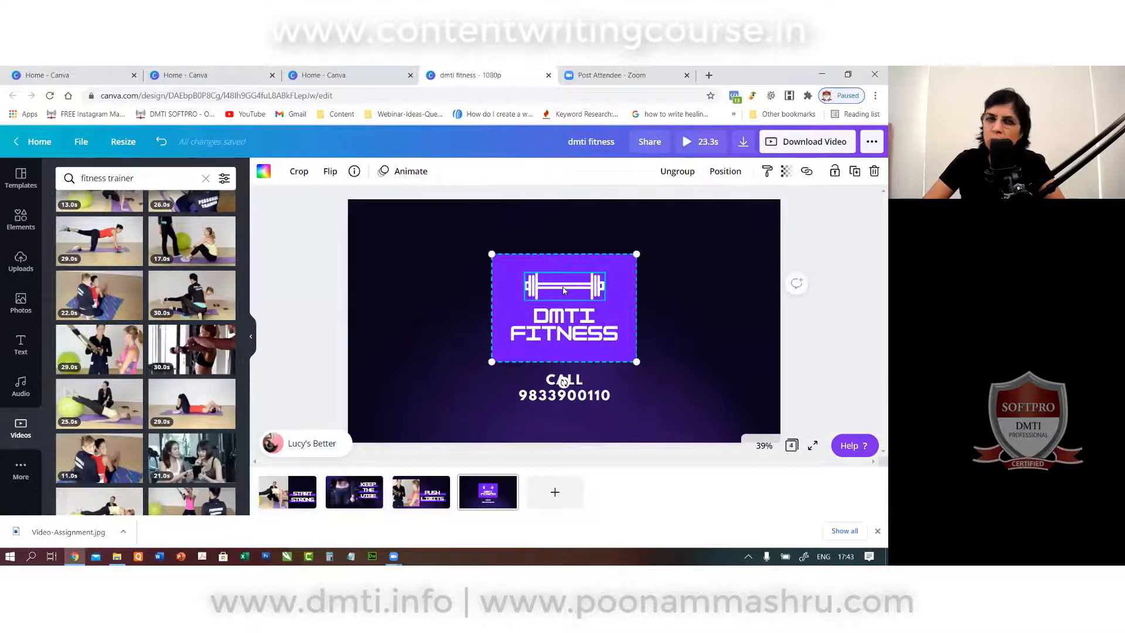
# Search the Elements library for 'fitness' and add a dumbbell graphic to the page.
pyautogui.click(20, 219)
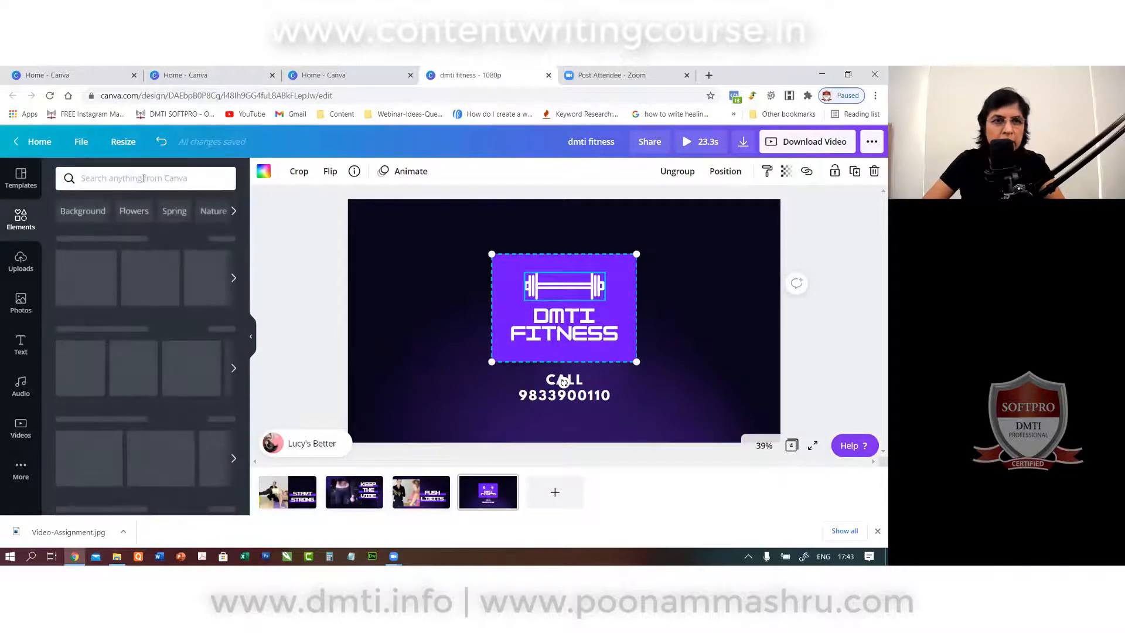
pyautogui.click(144, 178)
pyautogui.write('futtness')
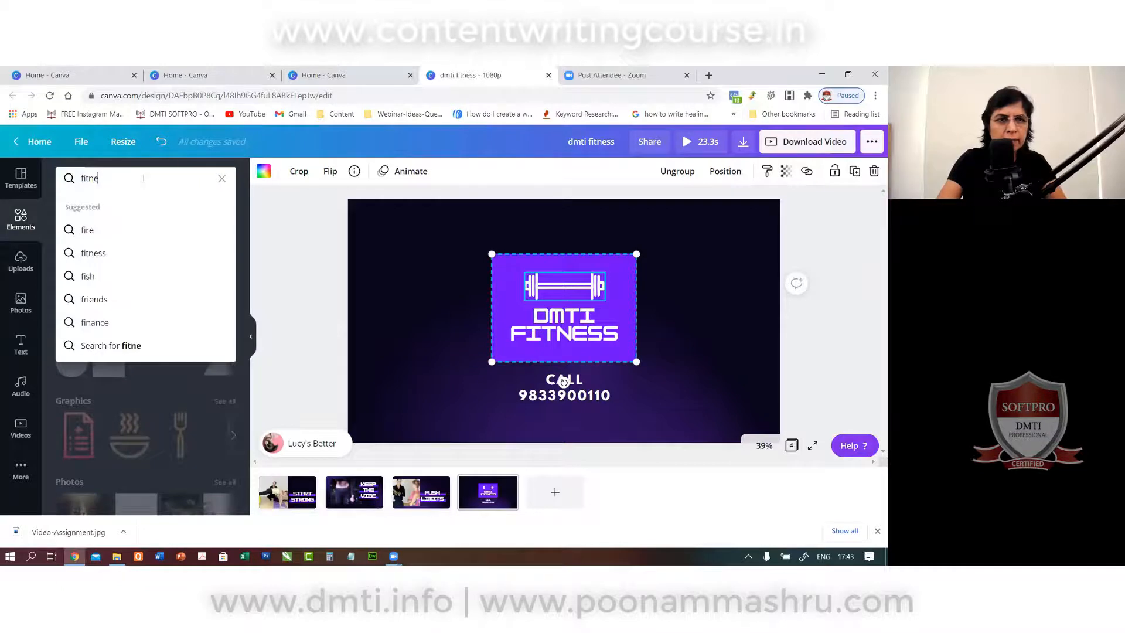
pyautogui.press('Return')
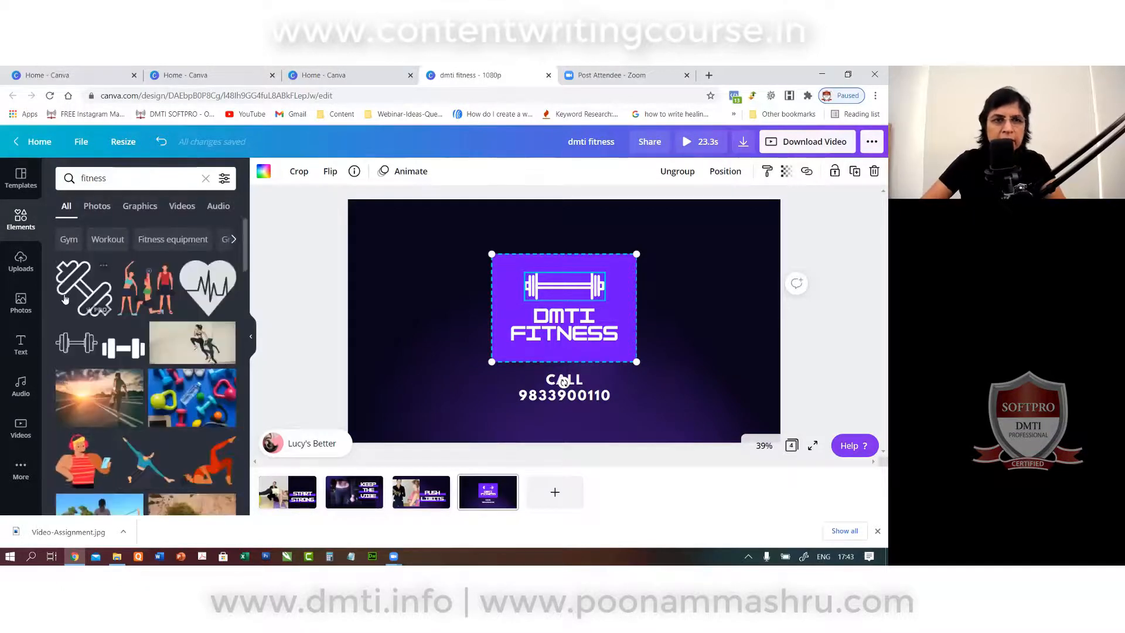
pyautogui.click(80, 346)
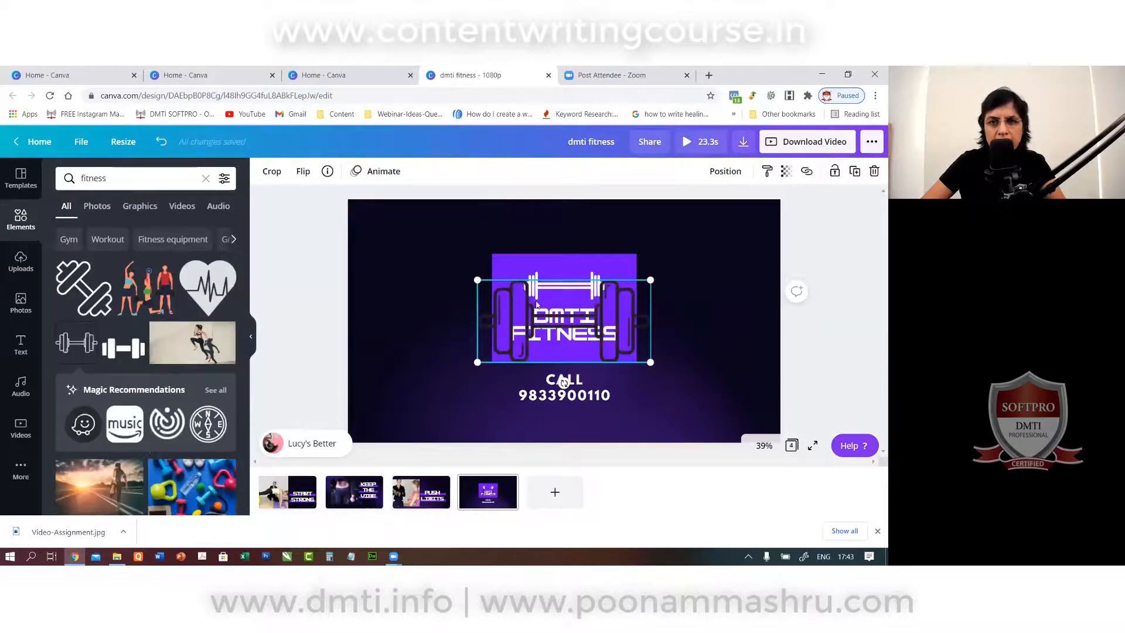
# Ungroup the DMTI FITNESS logo, delete its small white barbell, and fit the dumbbell above the text.
pyautogui.click(571, 281)
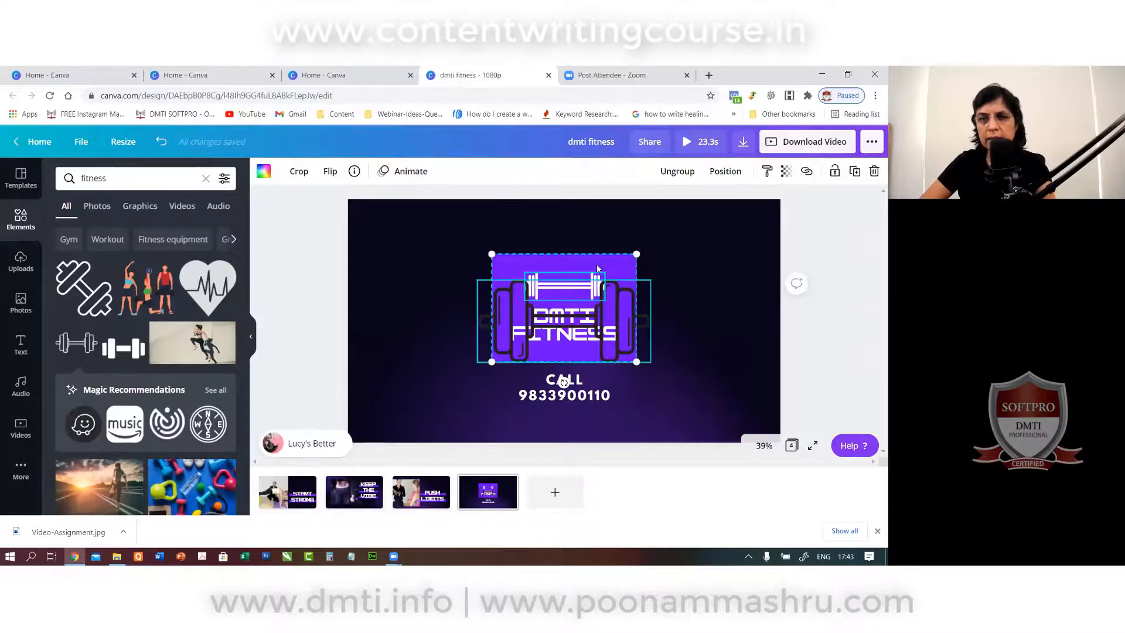
pyautogui.click(677, 171)
pyautogui.click(560, 288)
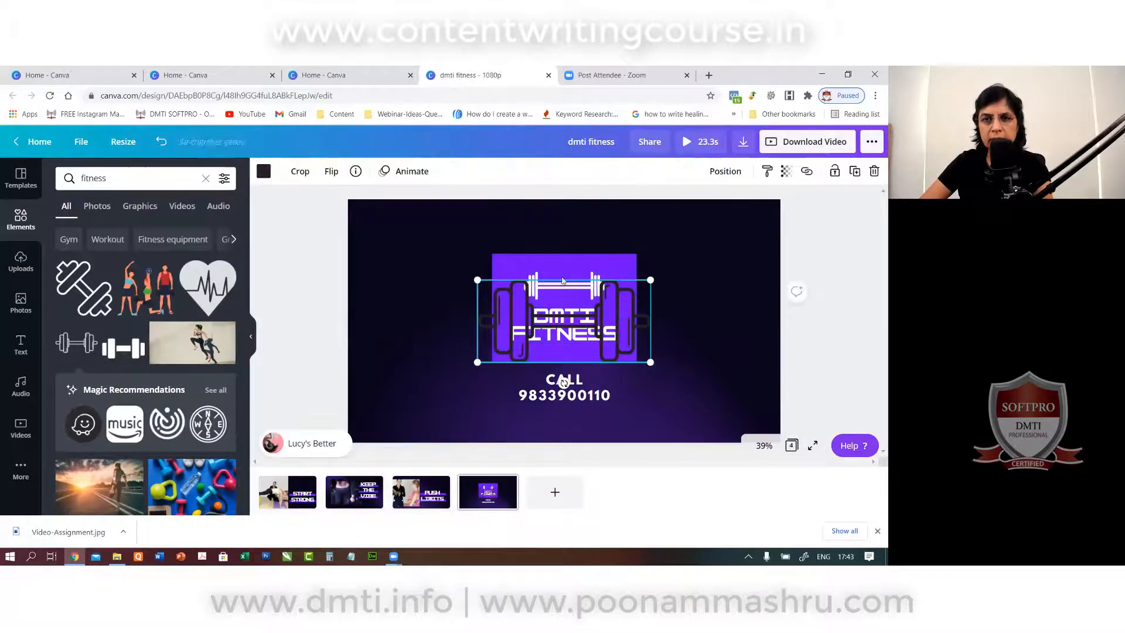
pyautogui.click(559, 276)
pyautogui.press('Delete')
pyautogui.click(526, 301)
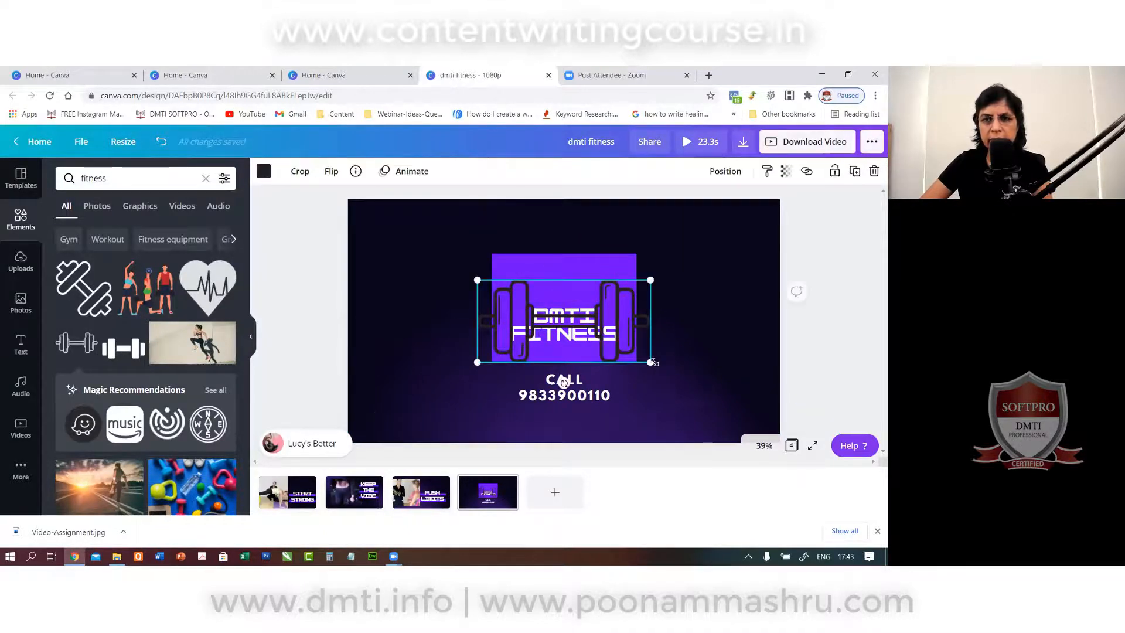
pyautogui.moveTo(650, 362); pyautogui.dragTo(592, 277)
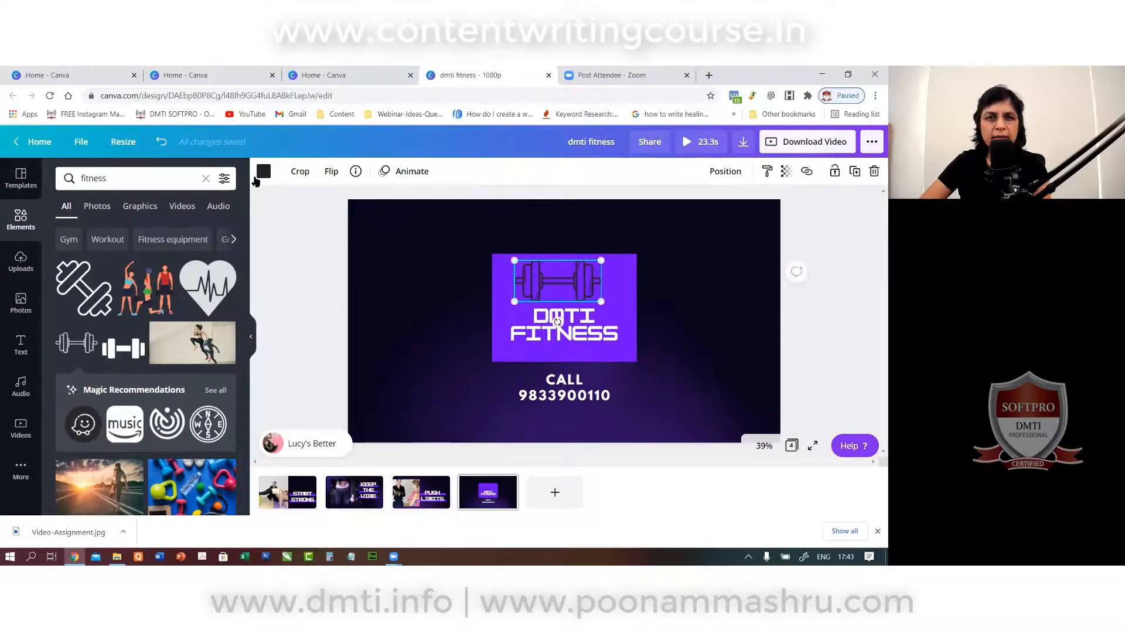
# Recolour the dumbbell, trying white and light grey before settling on coral.
pyautogui.click(264, 171)
pyautogui.click(195, 286)
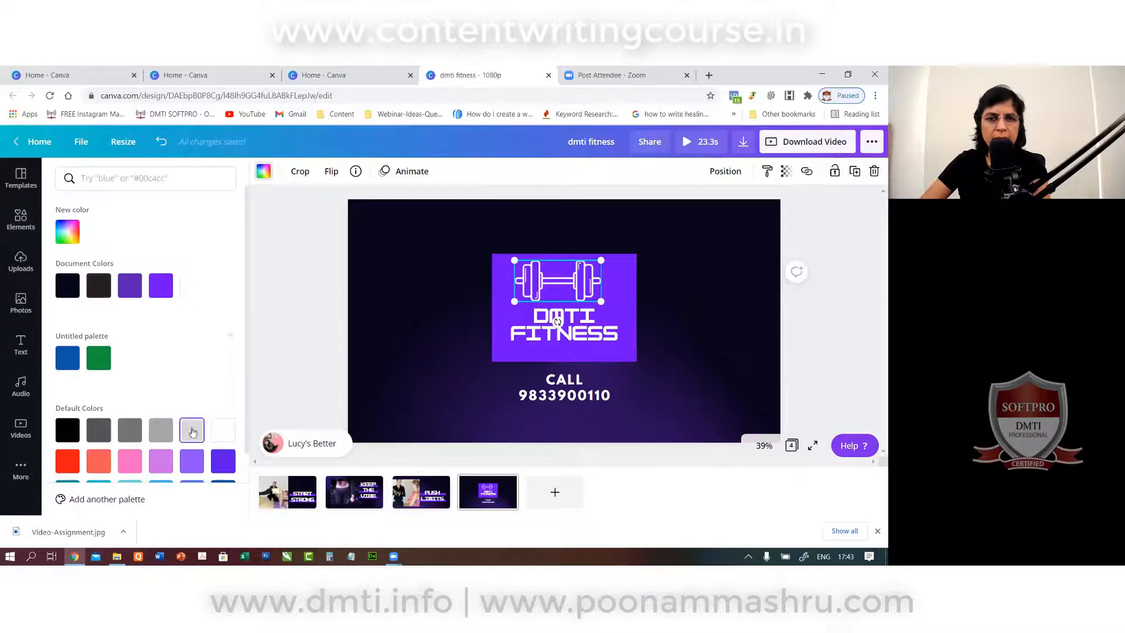
pyautogui.click(192, 429)
pyautogui.click(108, 469)
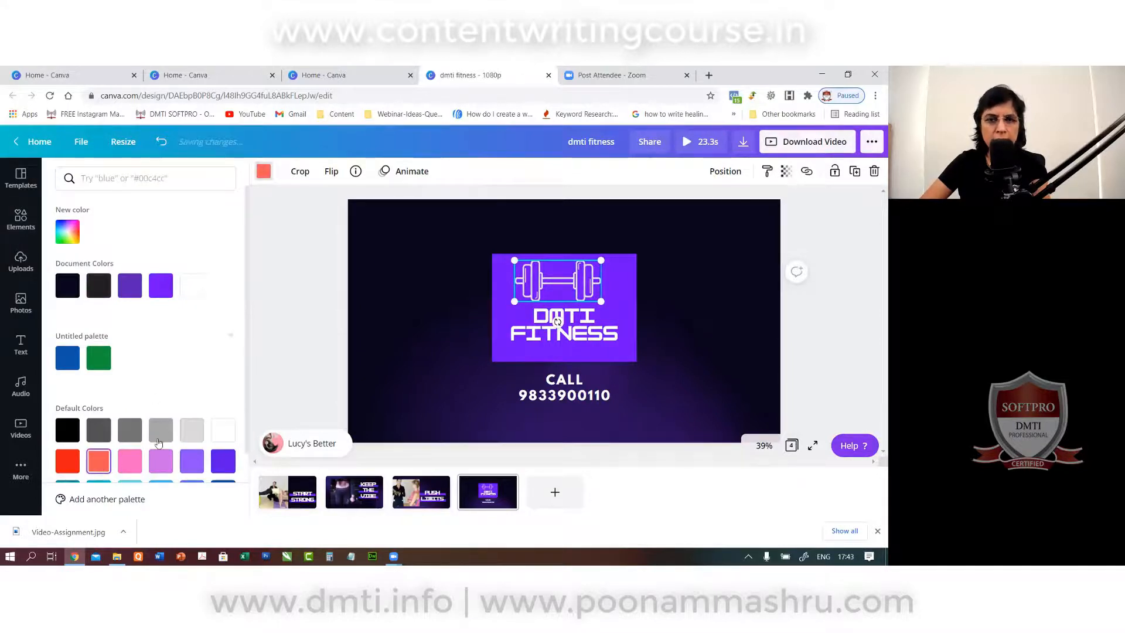
pyautogui.click(328, 325)
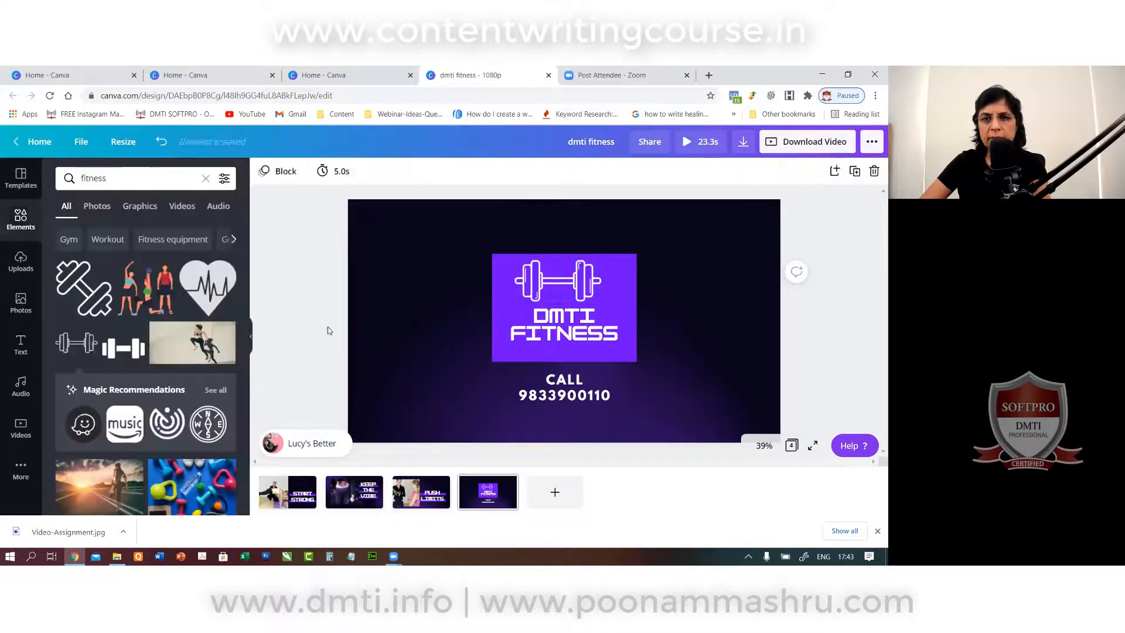
# Set the DMTI FITNESS letter spacing to 0 and play a preview of the whole video.
pyautogui.click(565, 328)
pyautogui.click(564, 172)
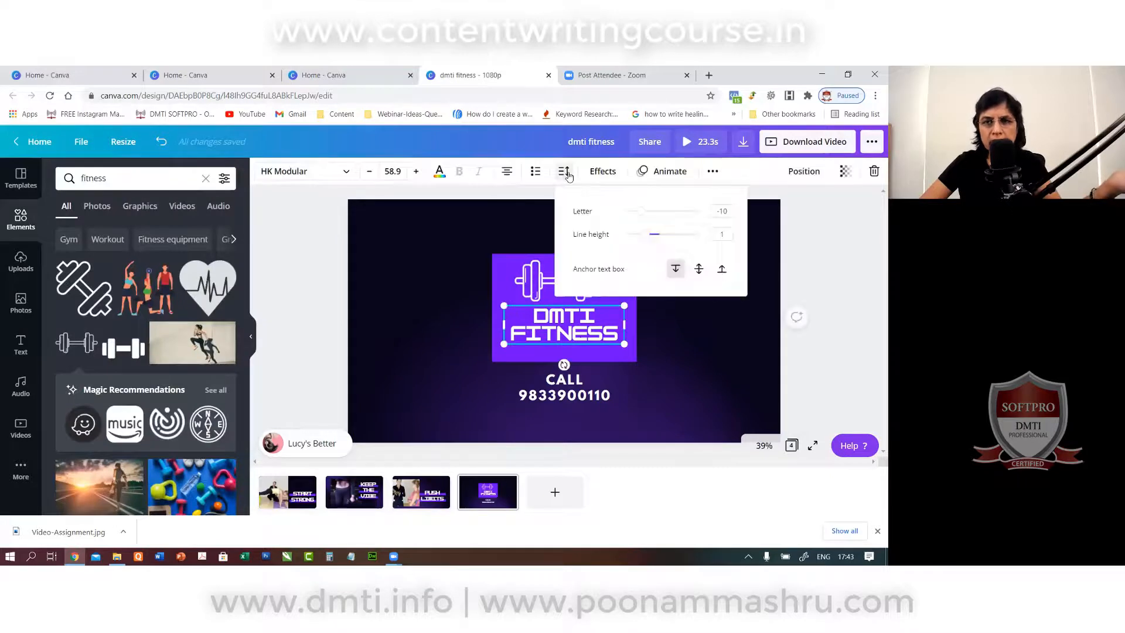
pyautogui.moveTo(636, 216); pyautogui.dragTo(643, 214)
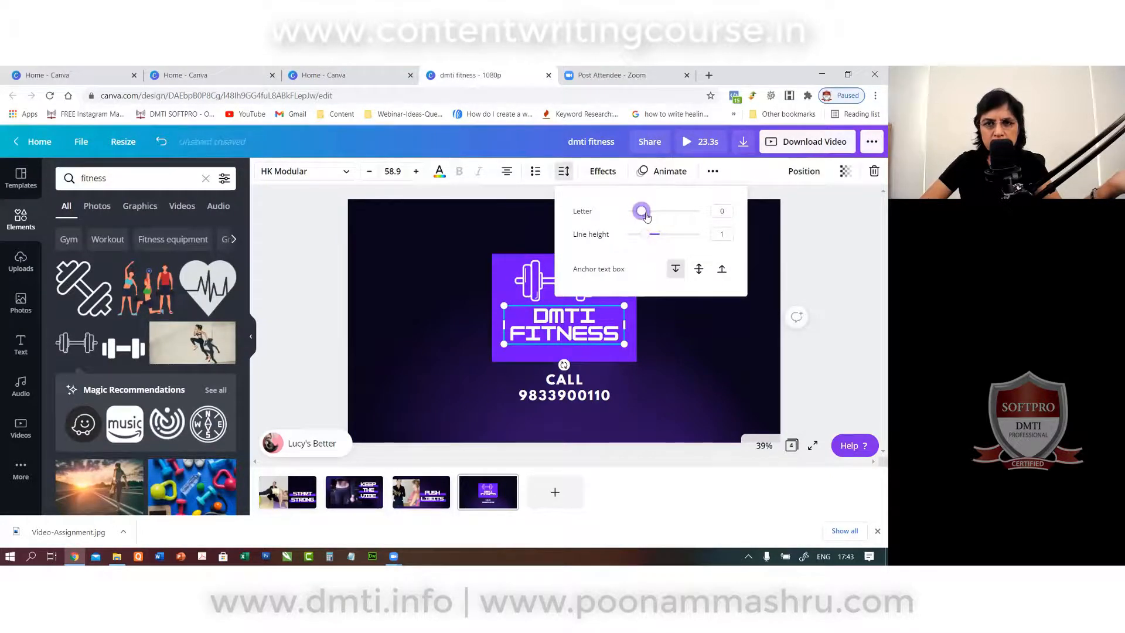
pyautogui.click(290, 272)
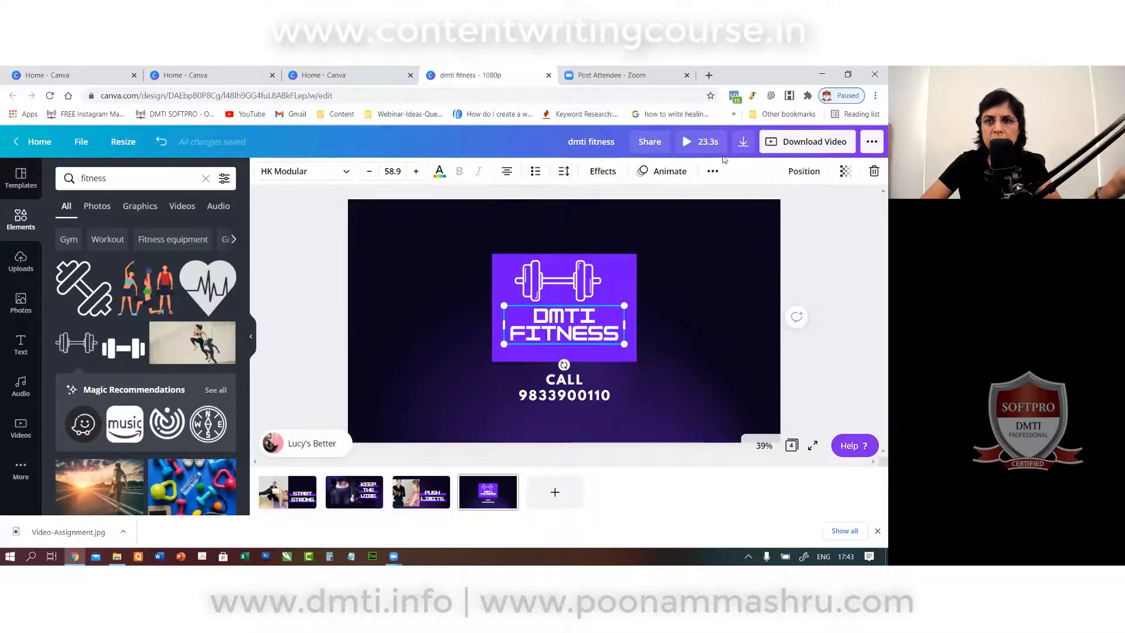
pyautogui.click(687, 142)
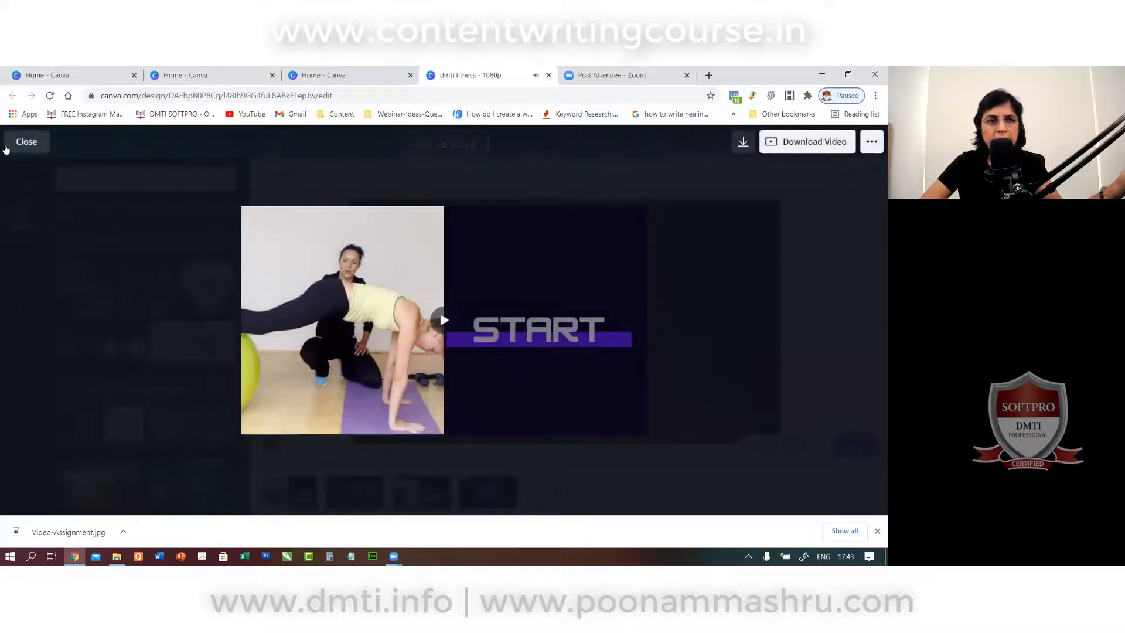
# Add Floorkiller from a 'sport' audio search, choose which section plays, then return Home.
pyautogui.click(26, 141)
pyautogui.click(14, 401)
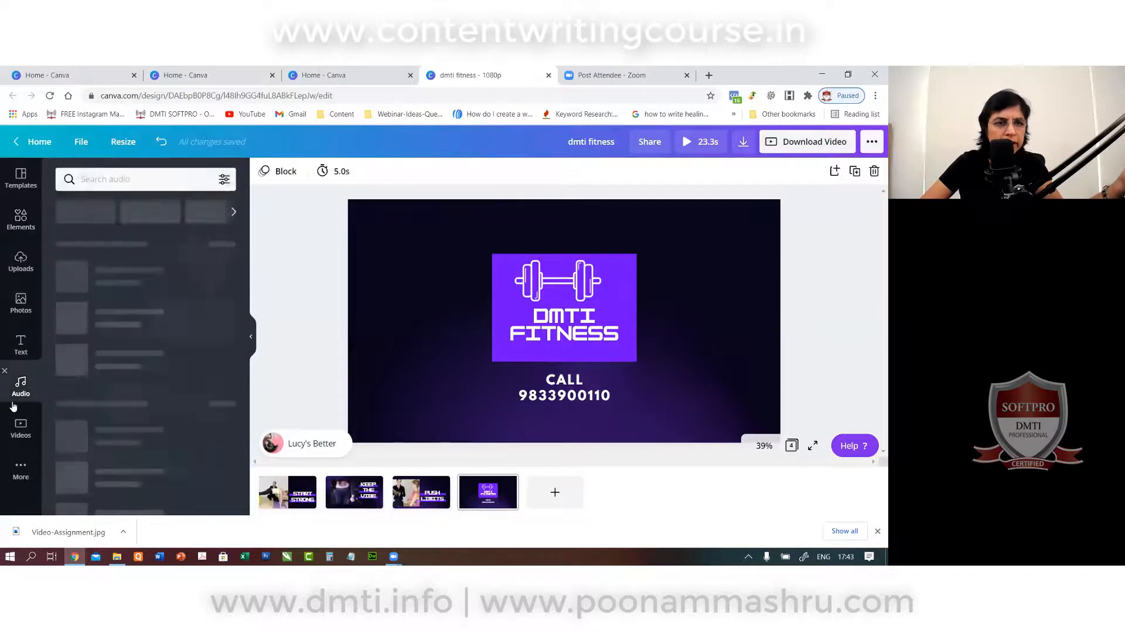
pyautogui.click(155, 182)
pyautogui.write('sport')
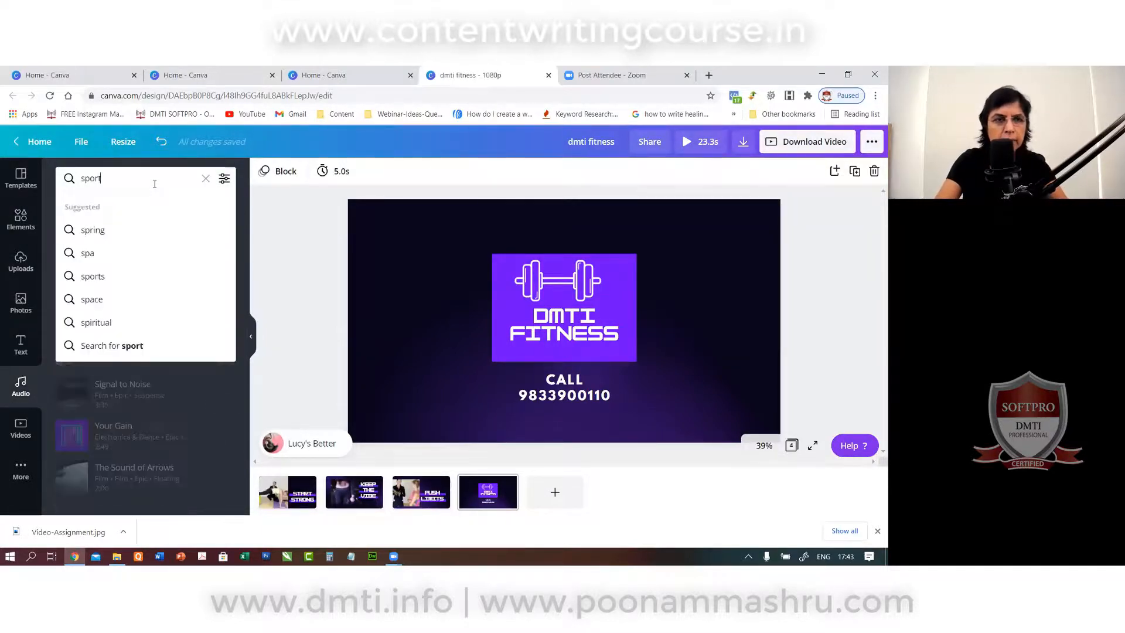
pyautogui.press('Return')
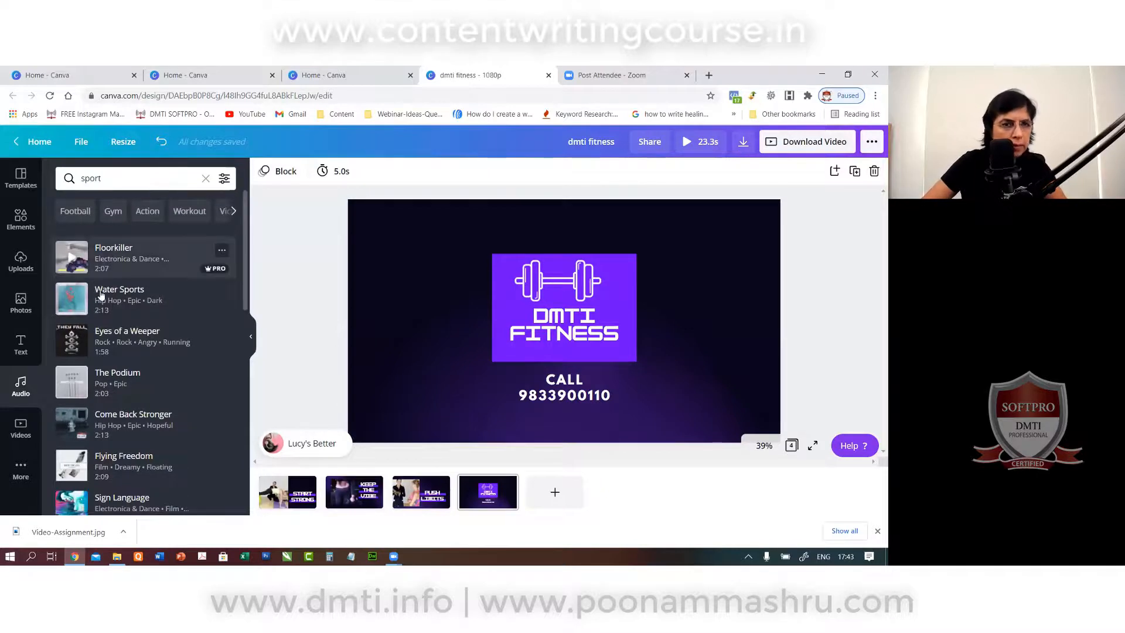
pyautogui.click(114, 258)
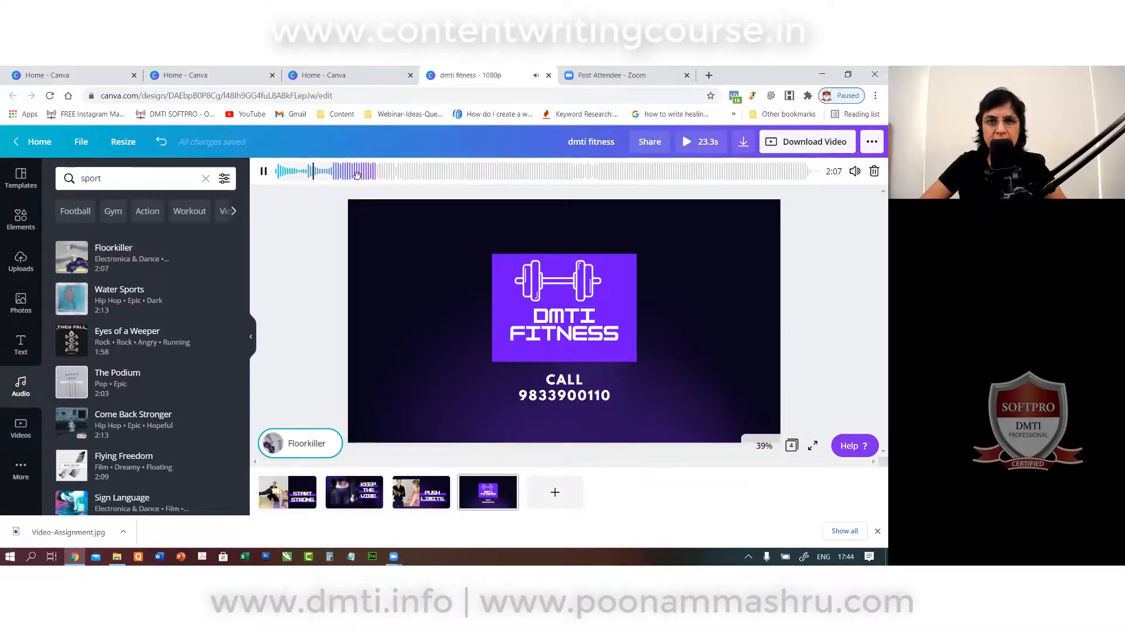
pyautogui.moveTo(357, 175); pyautogui.dragTo(402, 174)
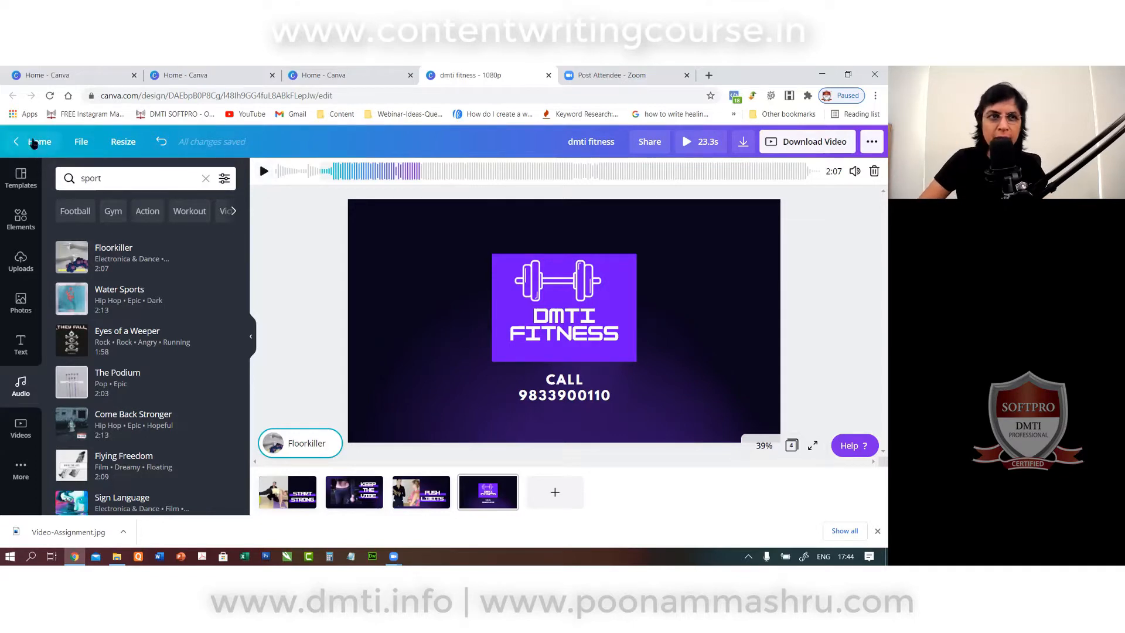
pyautogui.click(34, 144)
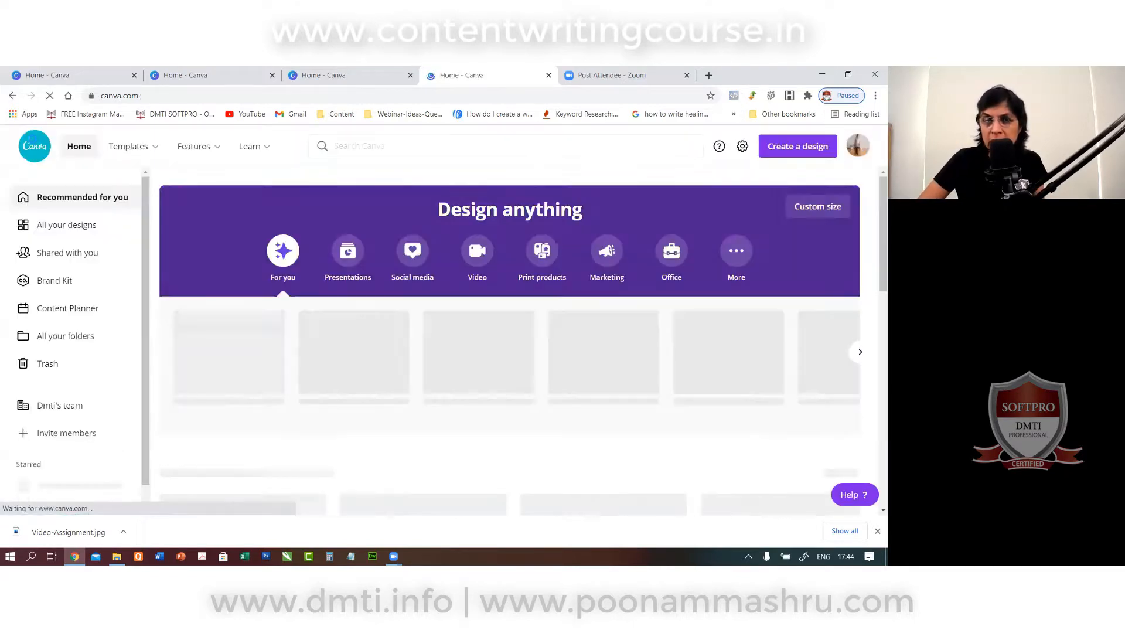